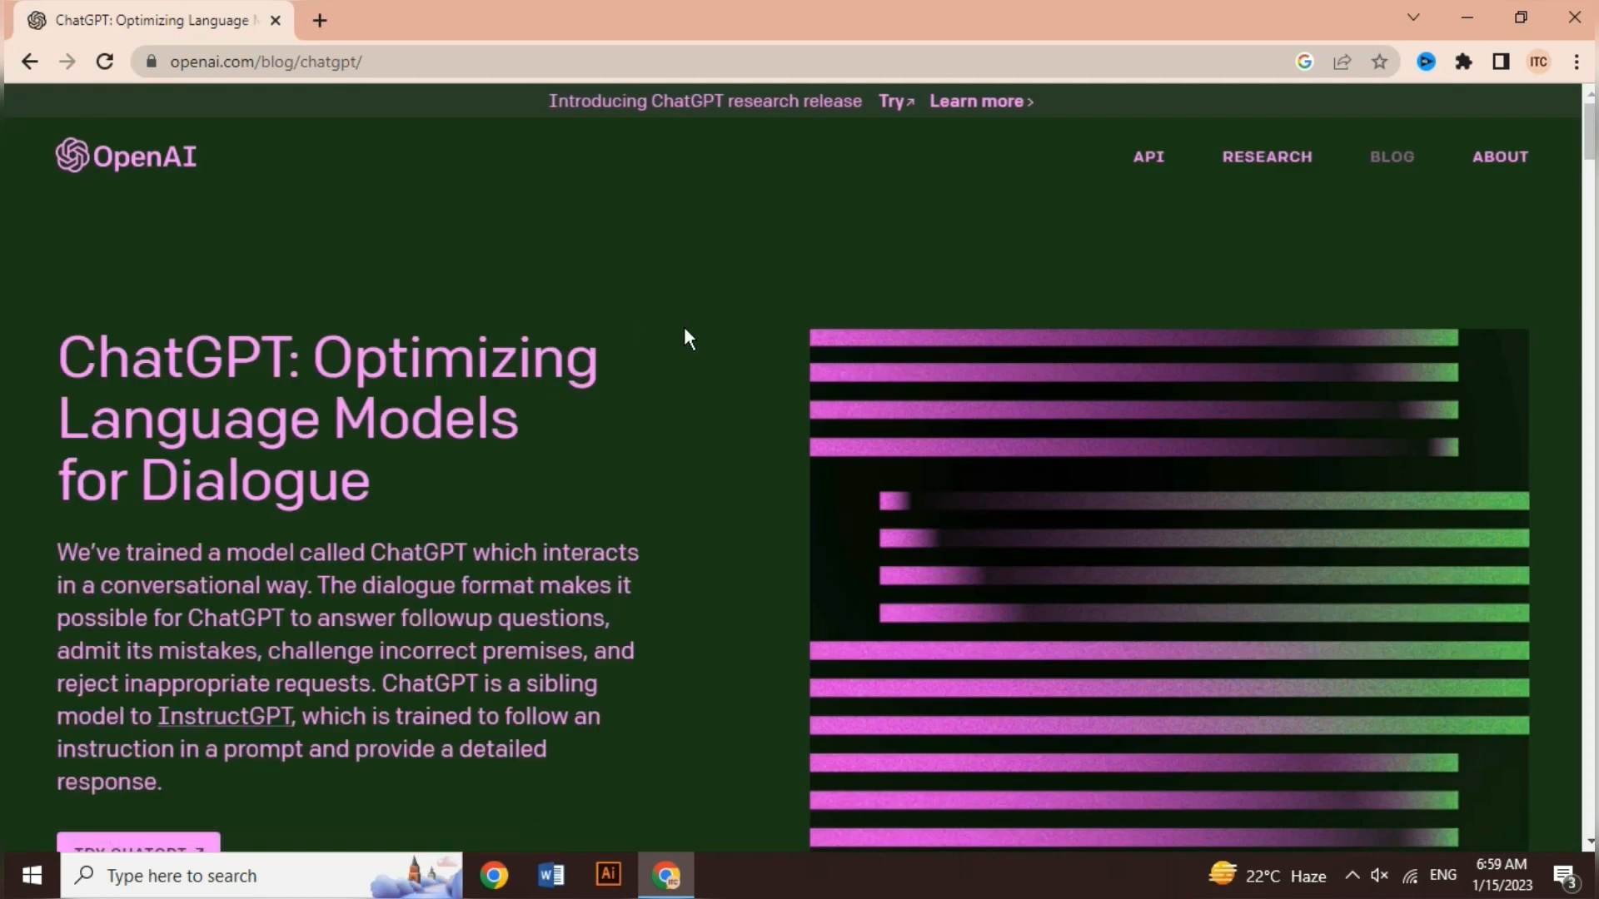
Open ChatGPT from the OpenAI blog article and start signing up for a new account
{"action": "scroll", "coordinate": [684, 329], "scroll_direction": "down", "scroll_amount": 3}
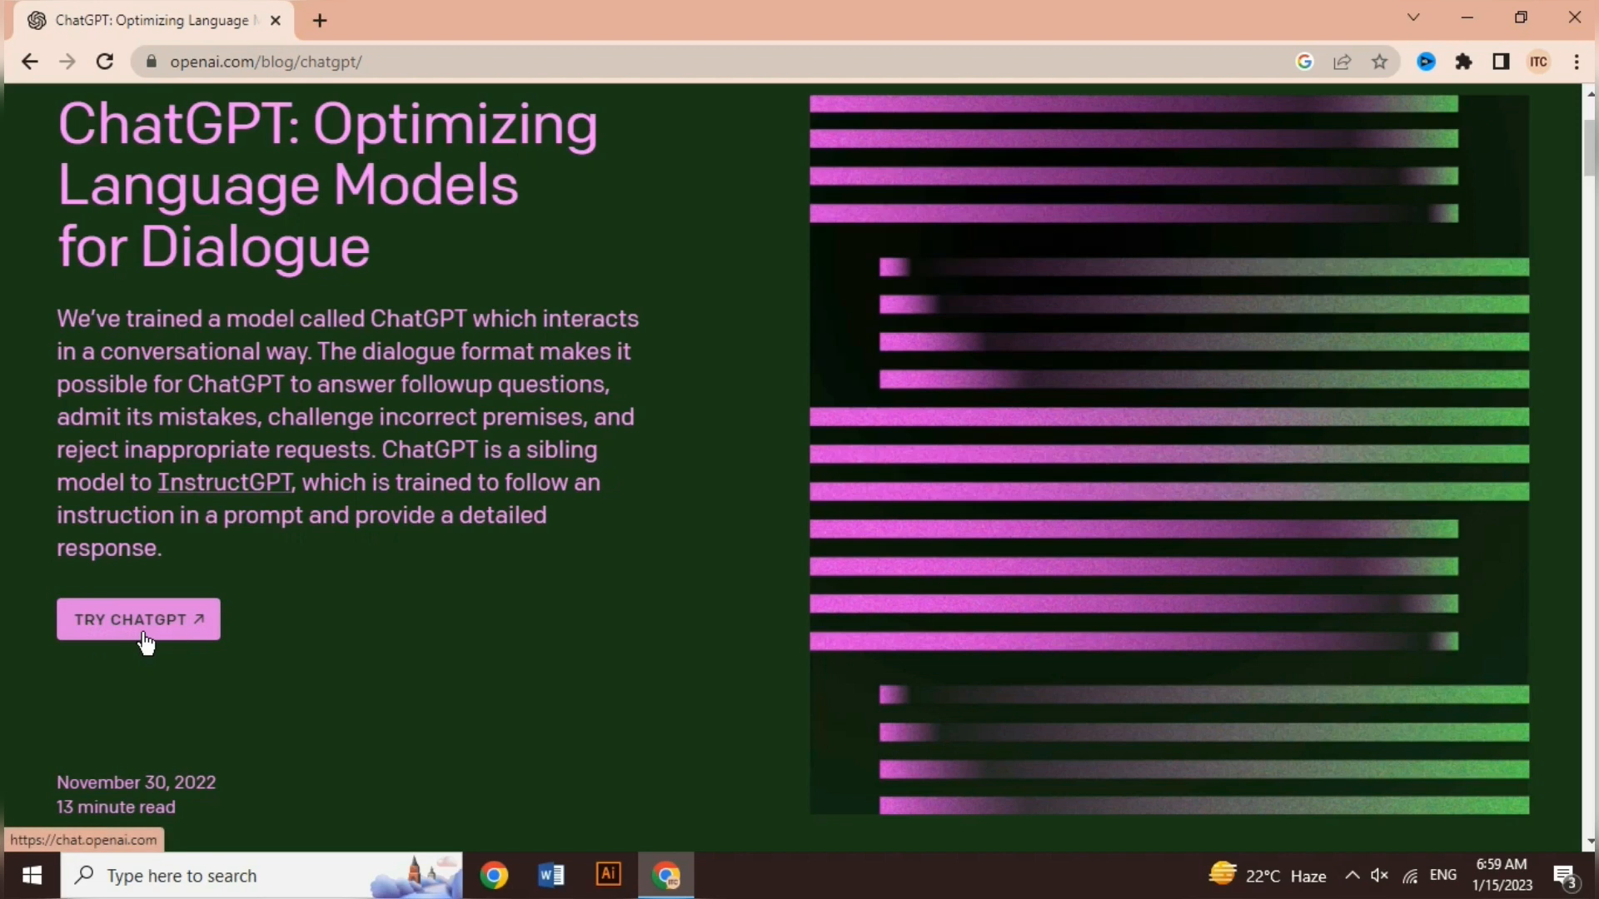
{"action": "left_click", "coordinate": [146, 642]}
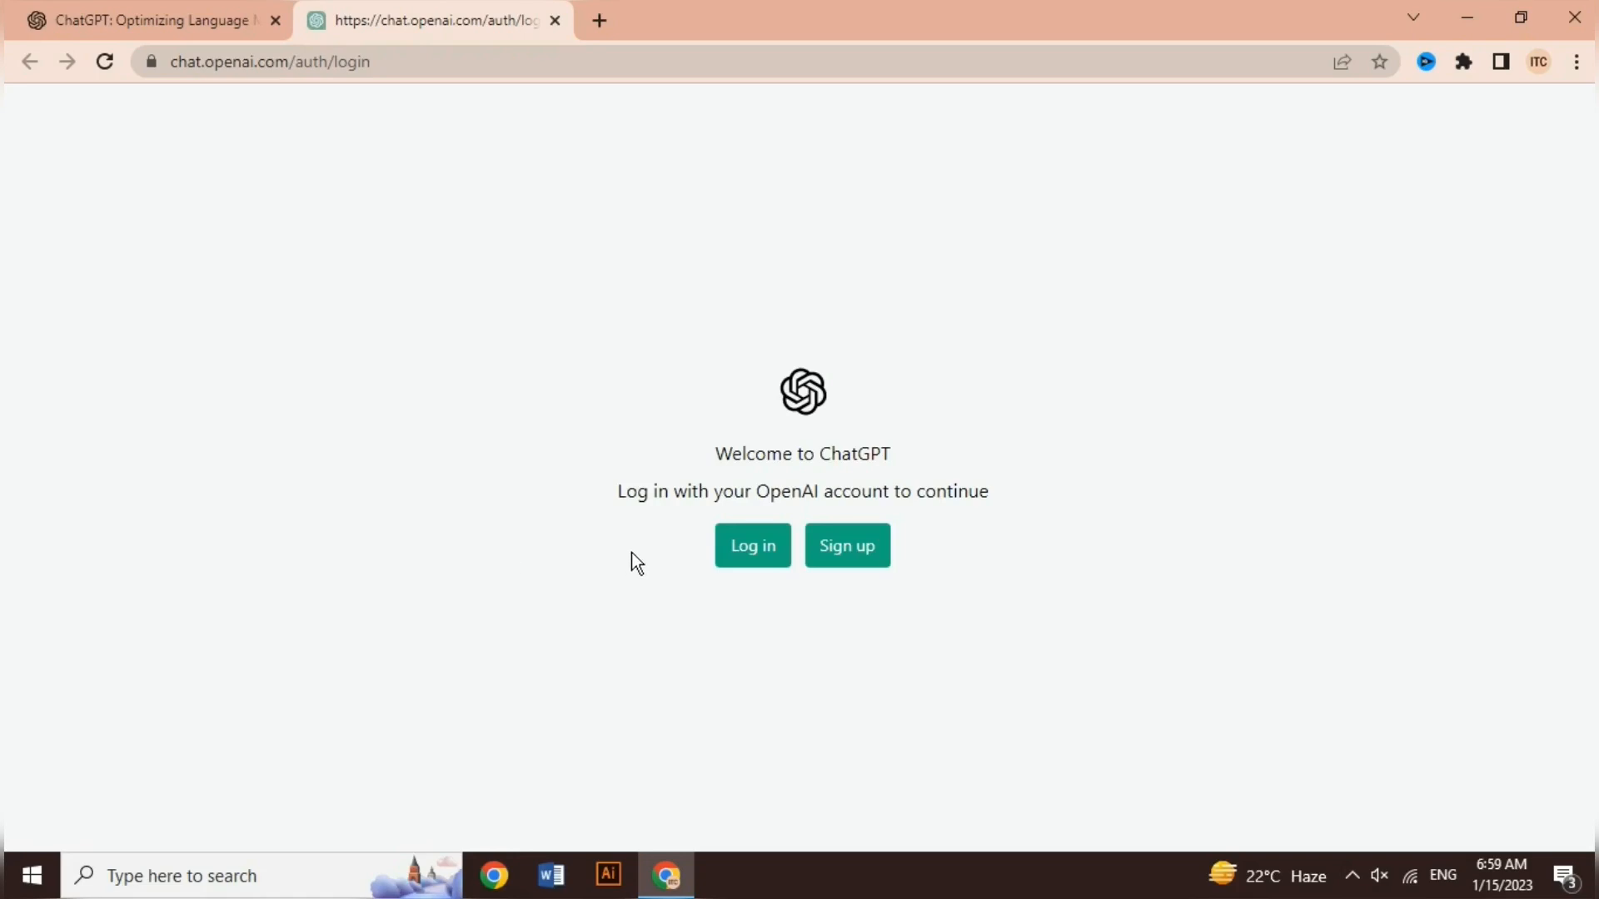
{"action": "left_click_drag", "start_coordinate": [722, 453], "coordinate": [658, 493]}
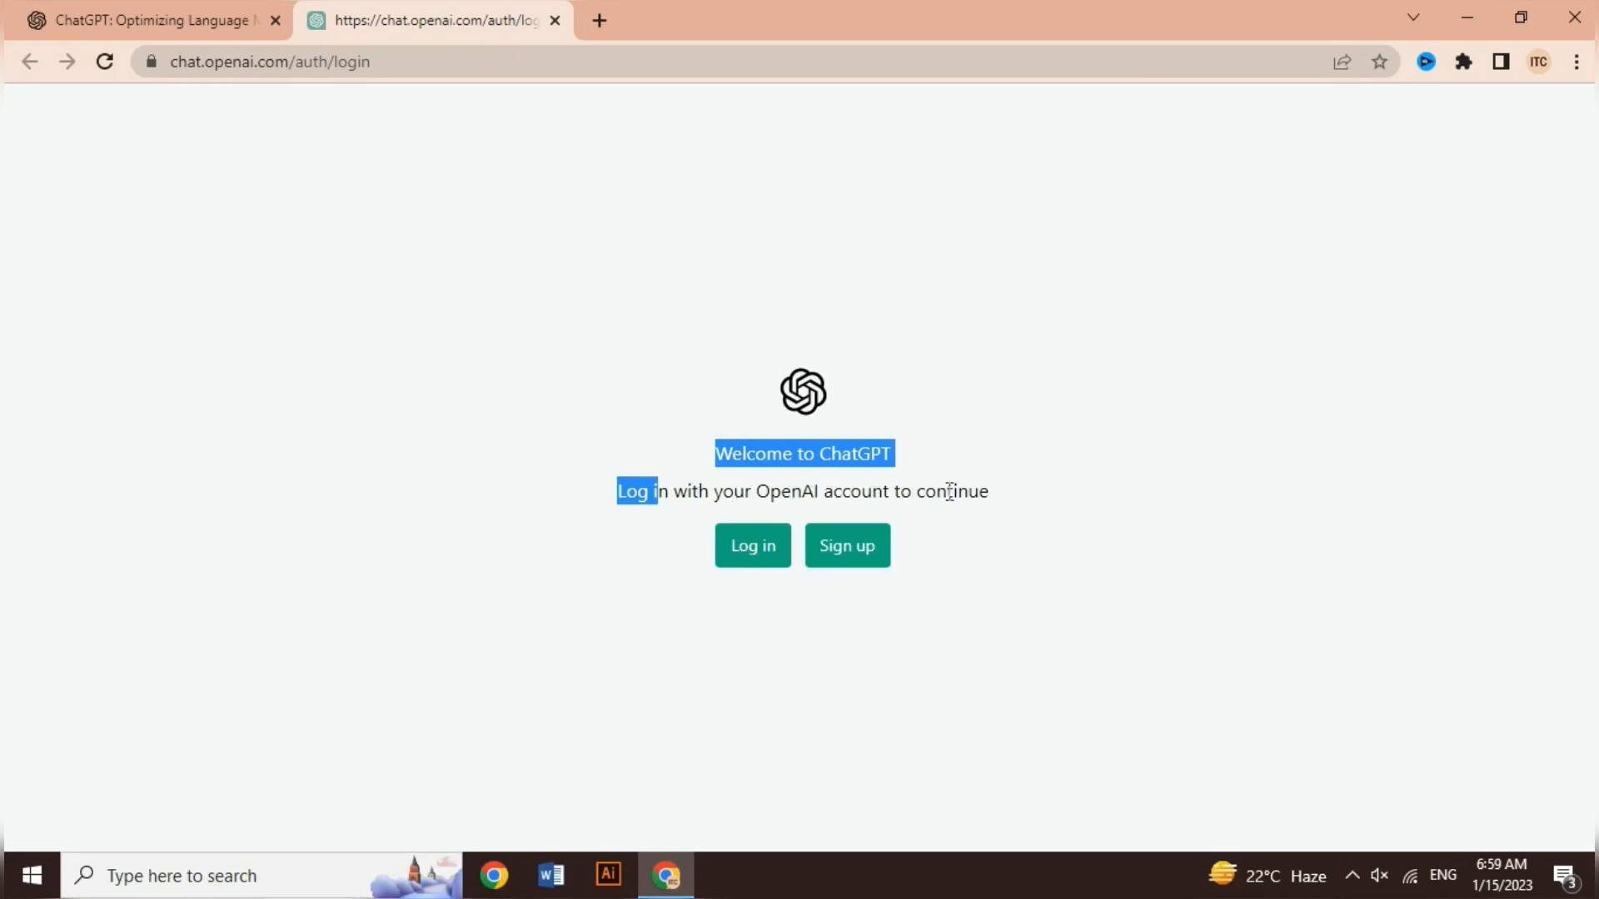
{"action": "left_click", "coordinate": [922, 480]}
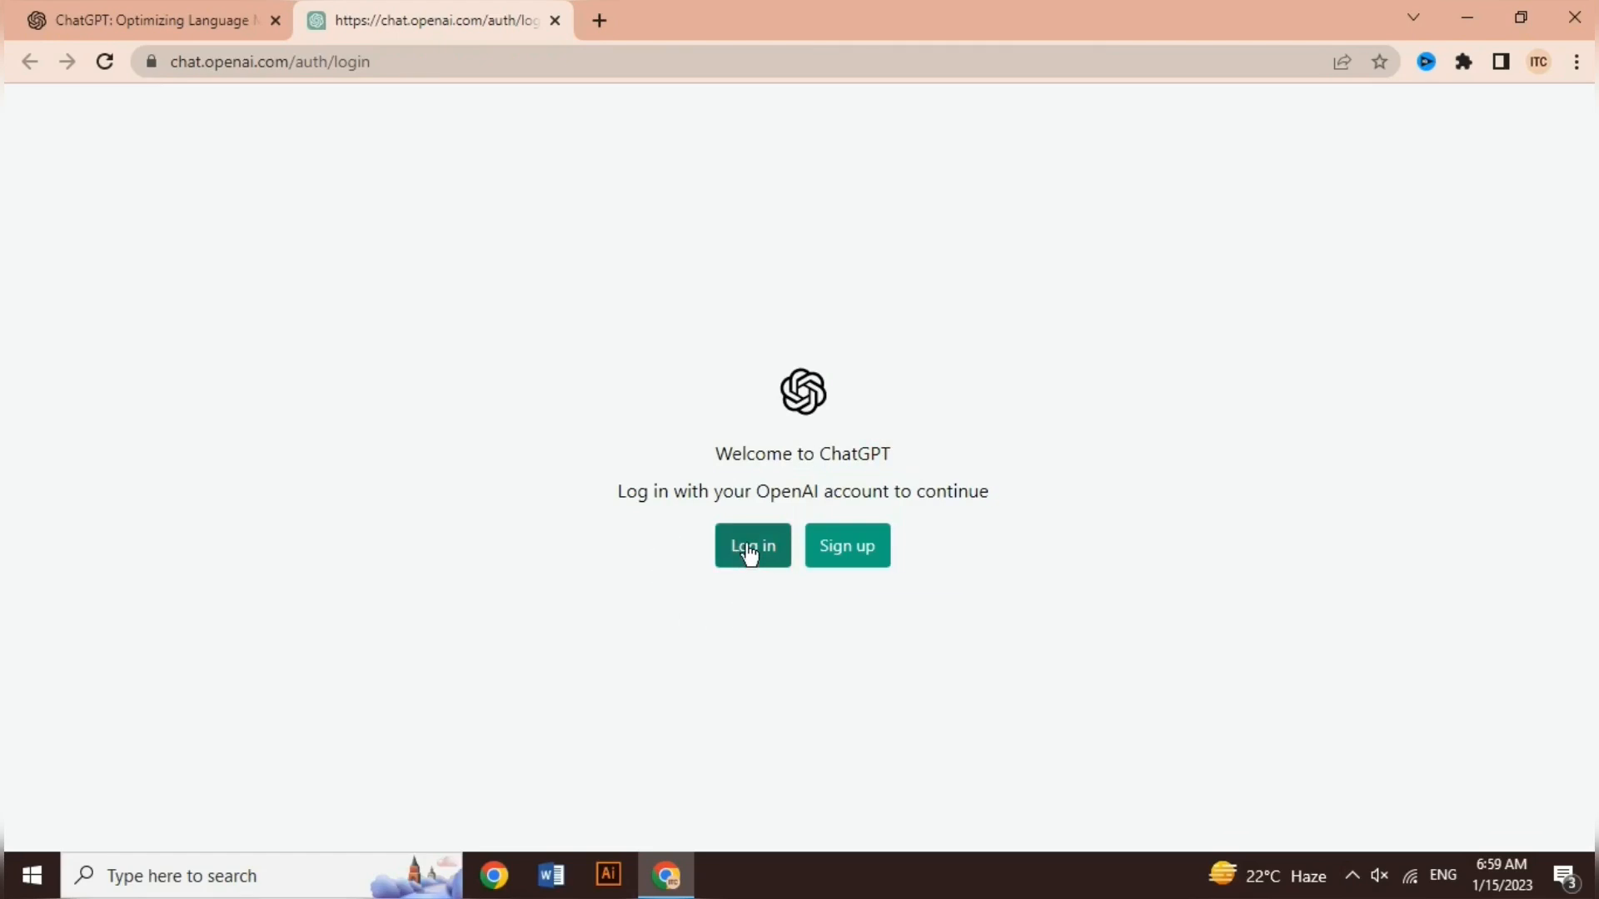
{"action": "left_click", "coordinate": [866, 566]}
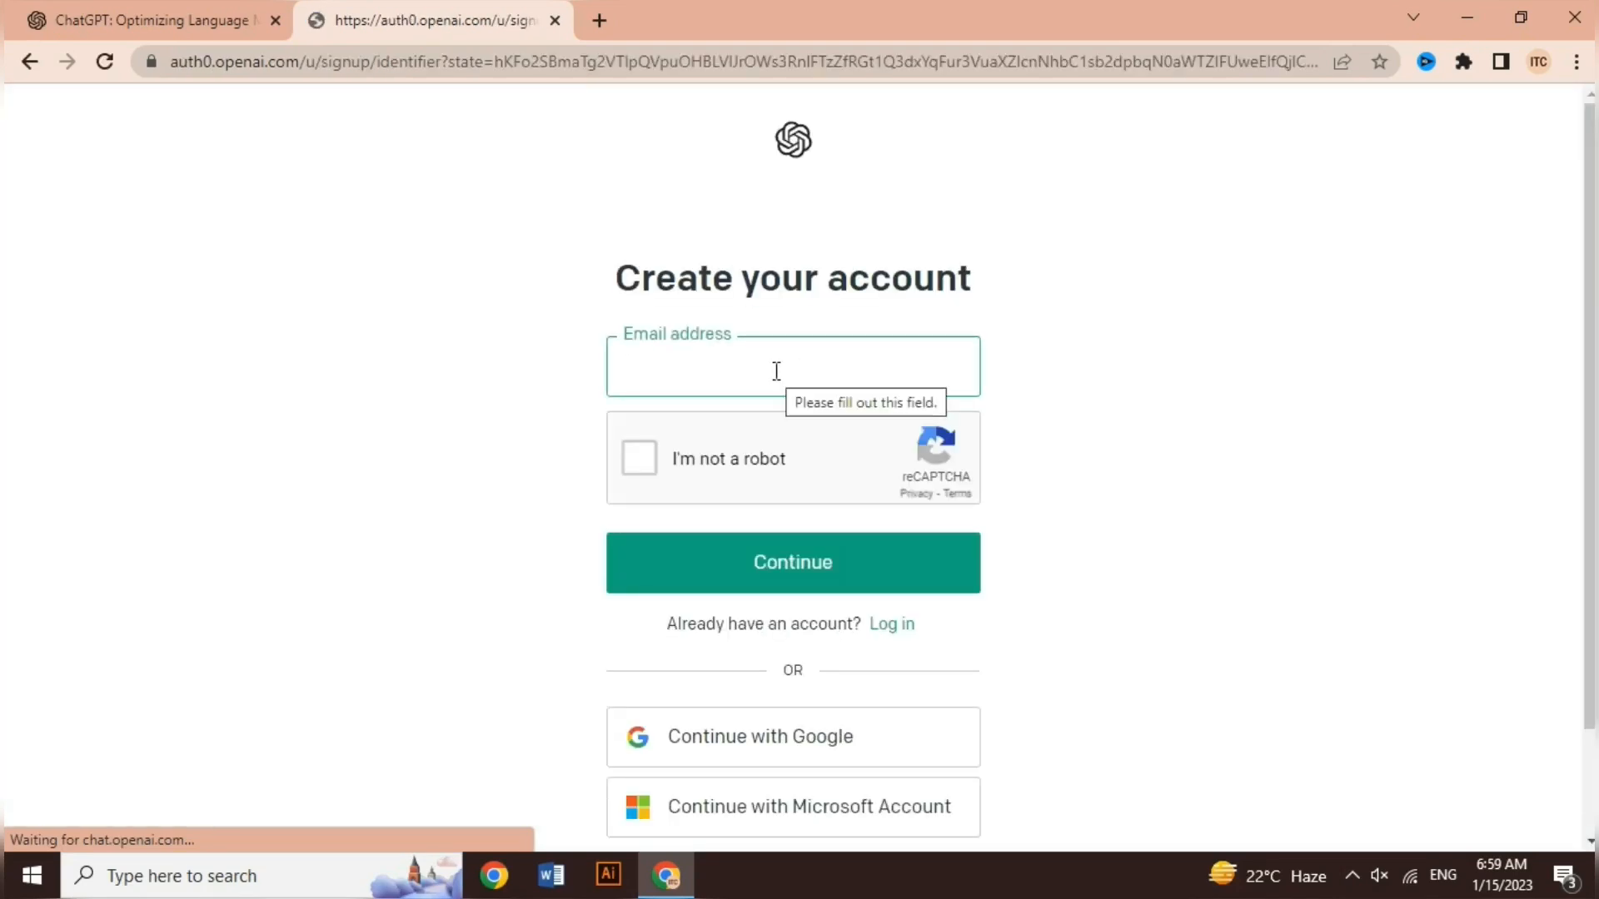
Pass the "I'm not a robot" check and sign up with the first listed Google account
{"action": "left_click", "coordinate": [673, 467]}
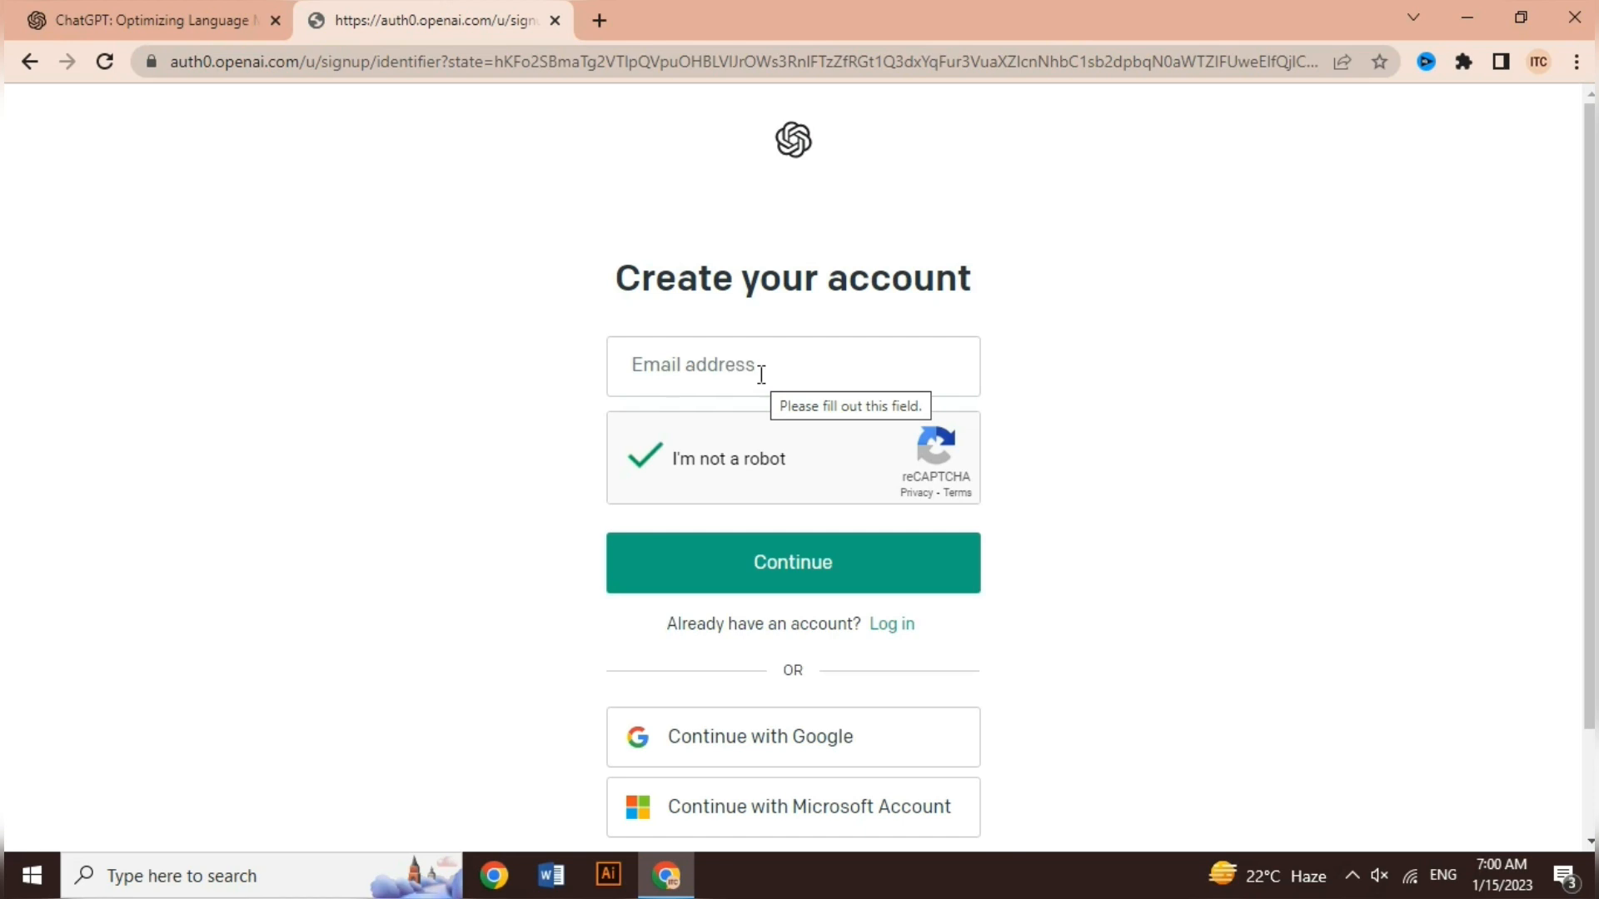
{"action": "scroll", "coordinate": [824, 585], "scroll_direction": "down", "scroll_amount": 2}
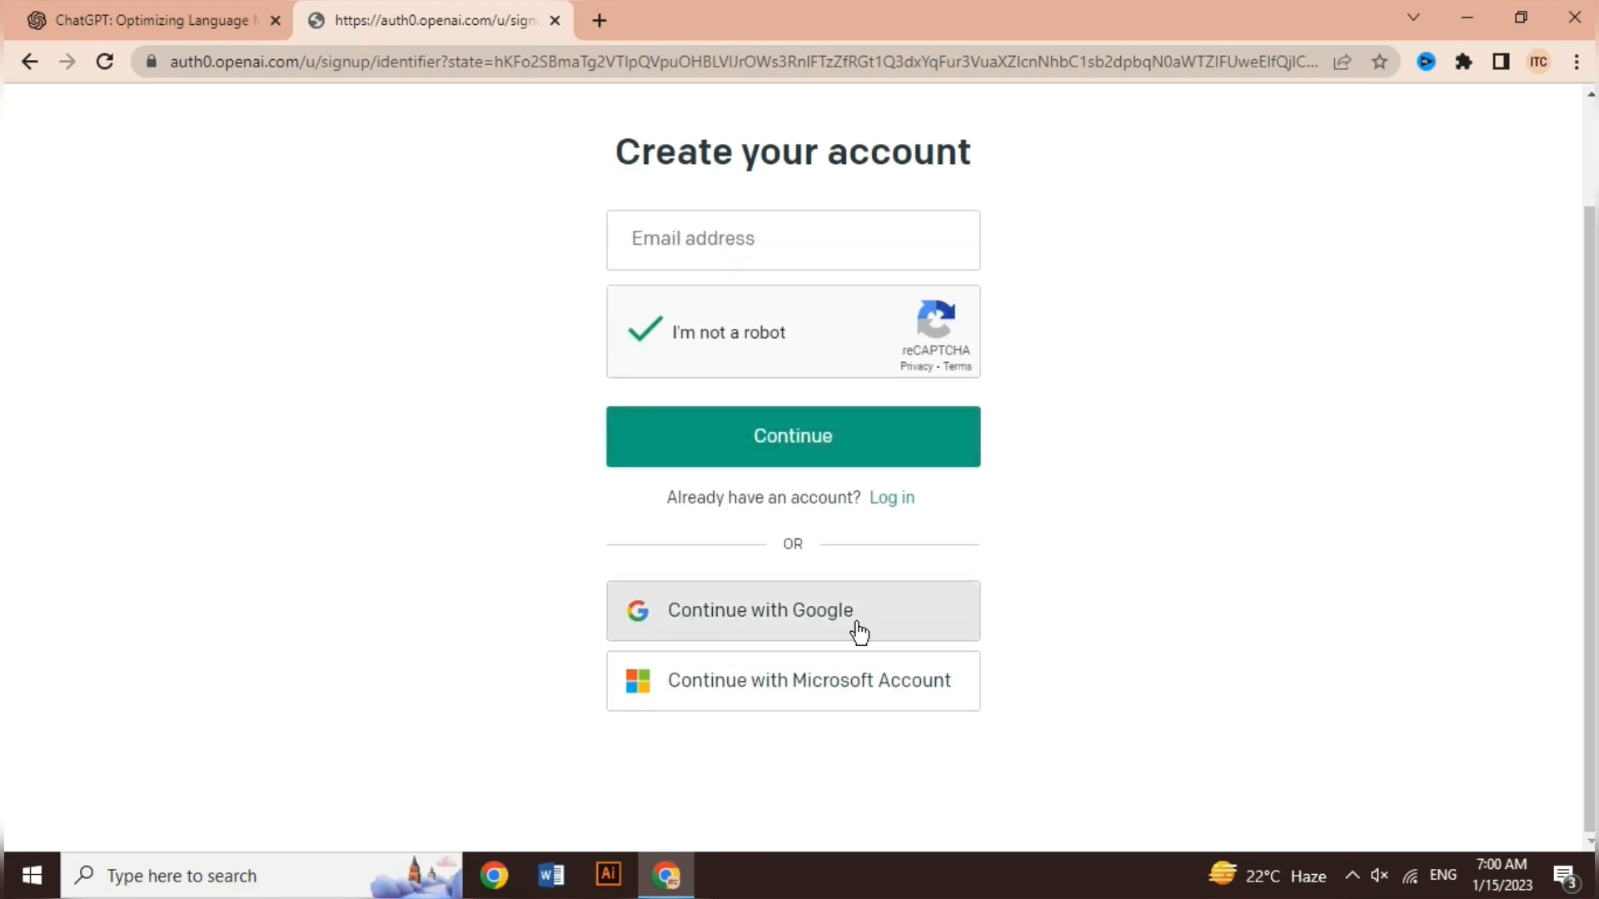
{"action": "left_click", "coordinate": [742, 616]}
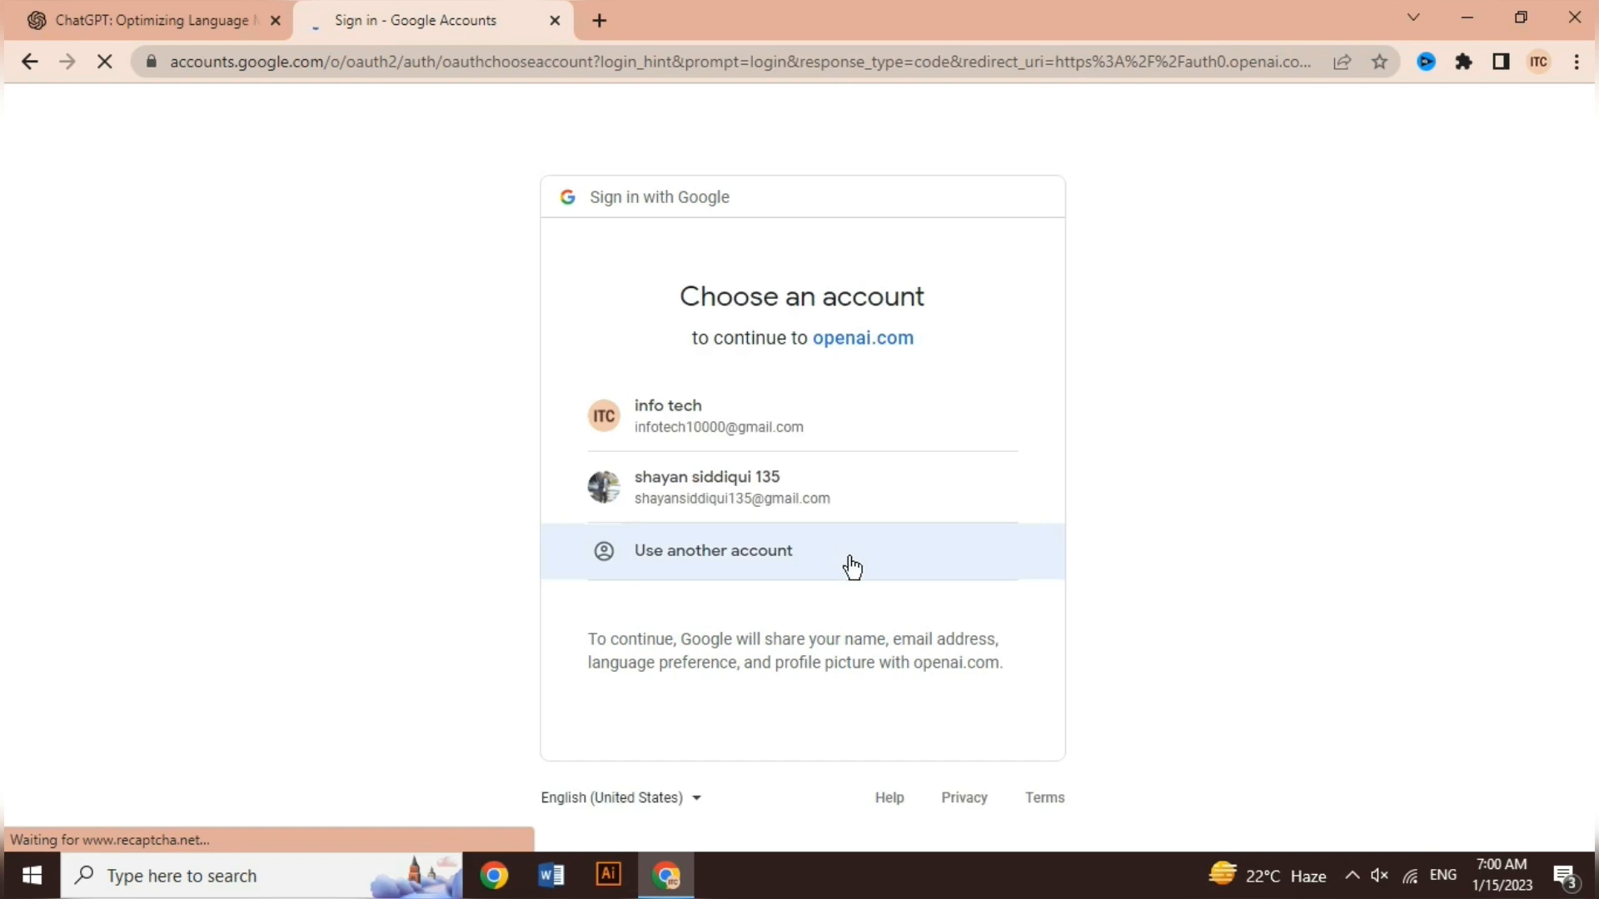
{"action": "left_click", "coordinate": [721, 425]}
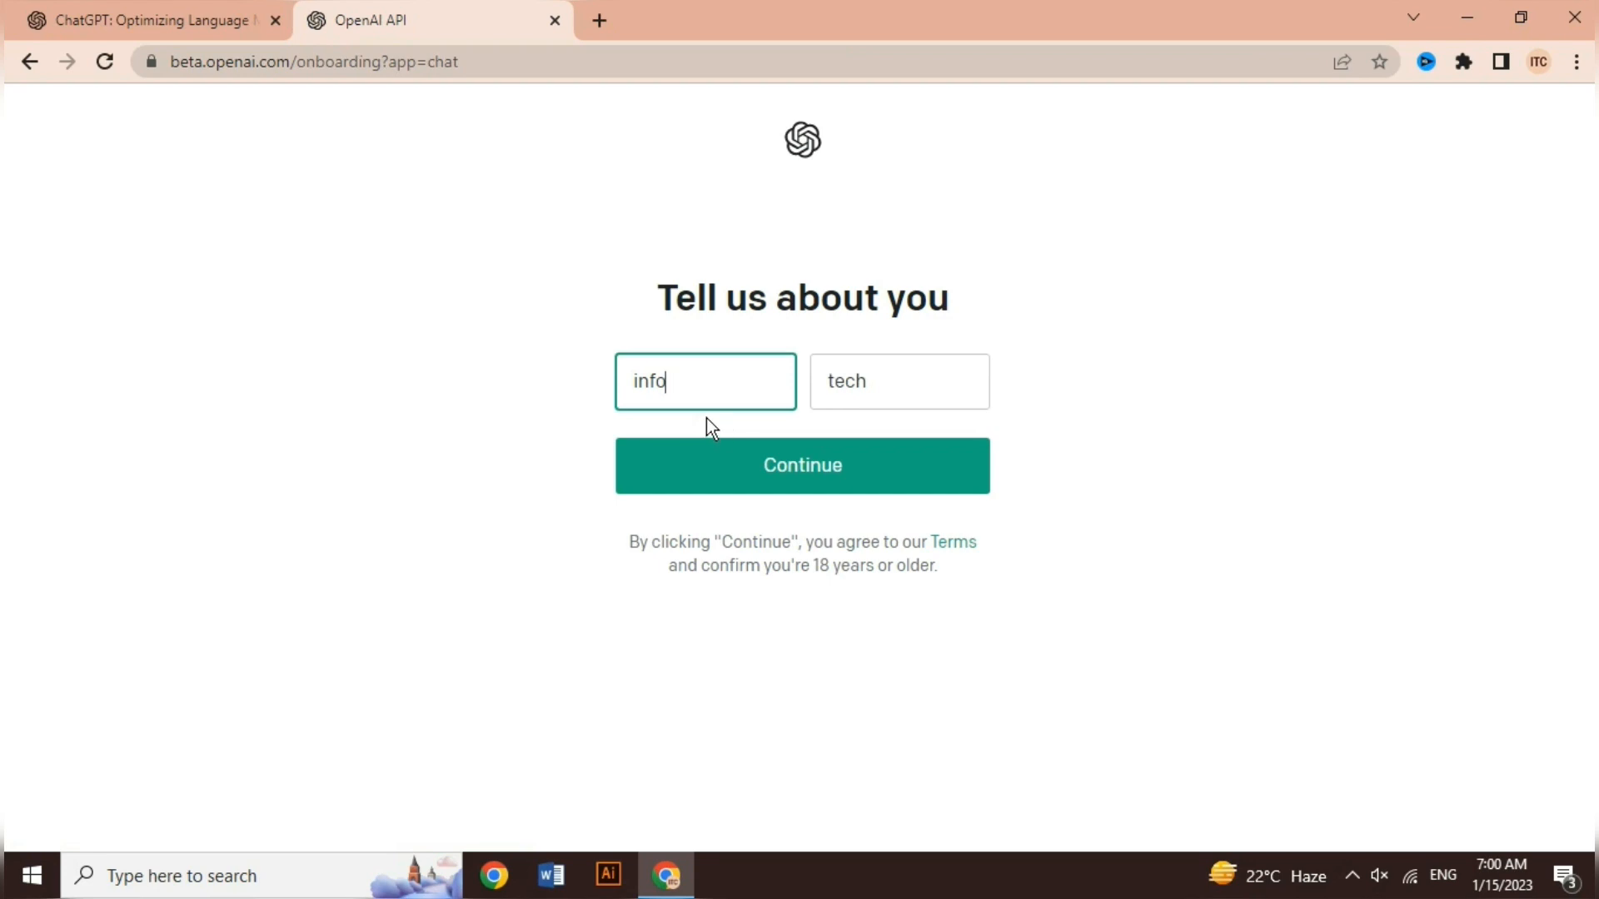
Keep the prefilled first and last name and continue the account registration
{"action": "left_click_drag", "start_coordinate": [673, 383], "coordinate": [612, 385]}
{"action": "left_click_drag", "start_coordinate": [868, 378], "coordinate": [795, 377]}
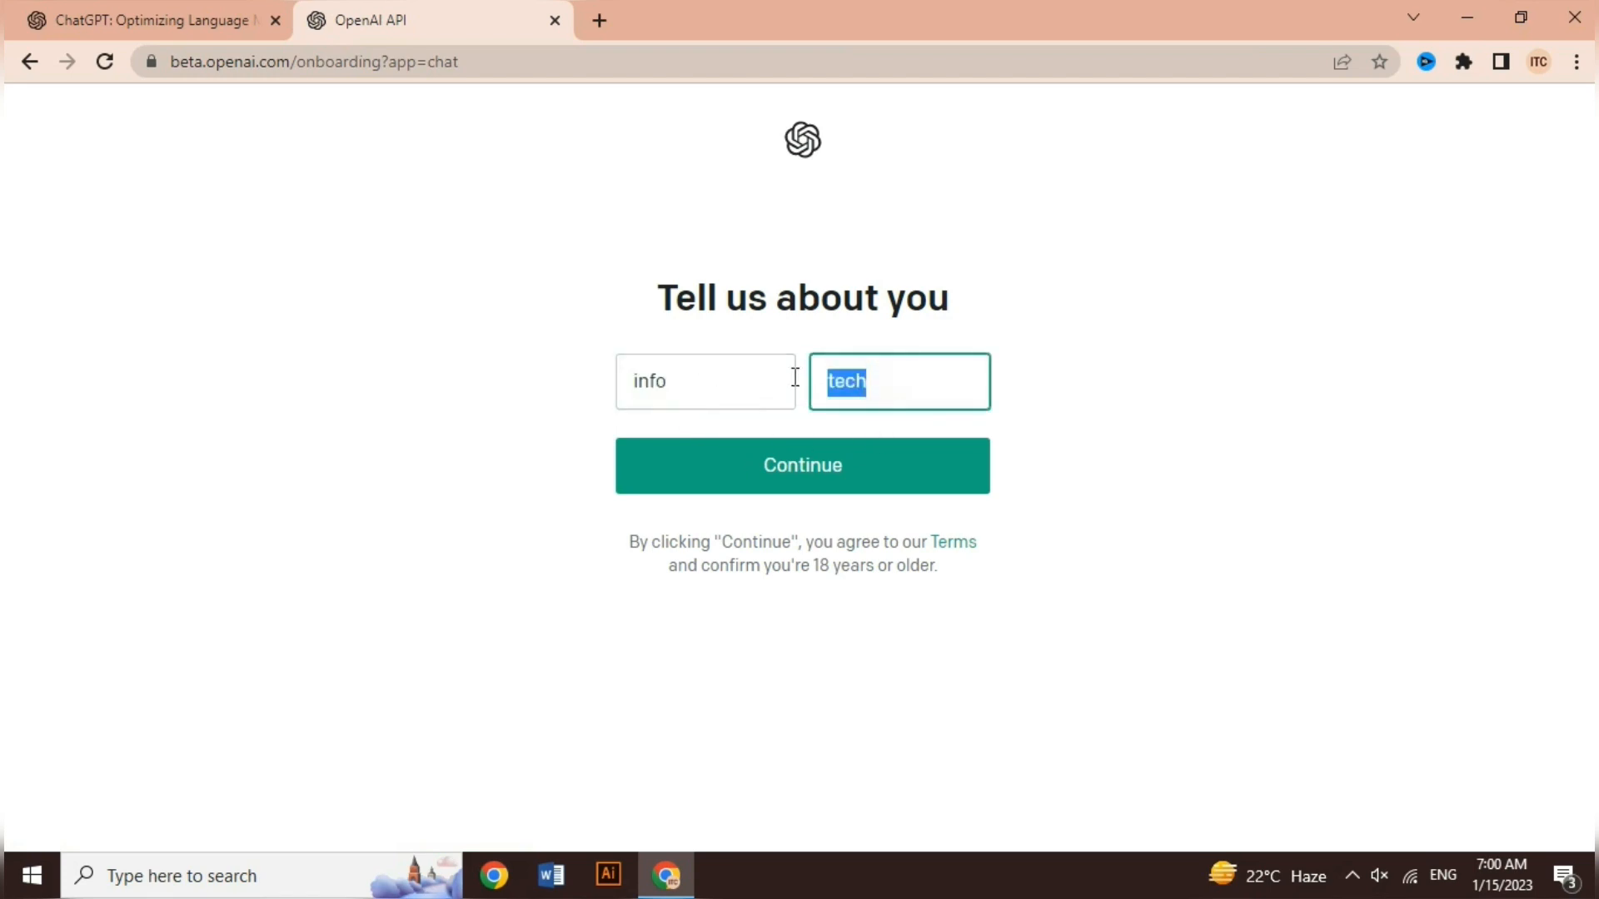
{"action": "left_click", "coordinate": [650, 386]}
{"action": "left_click", "coordinate": [806, 468]}
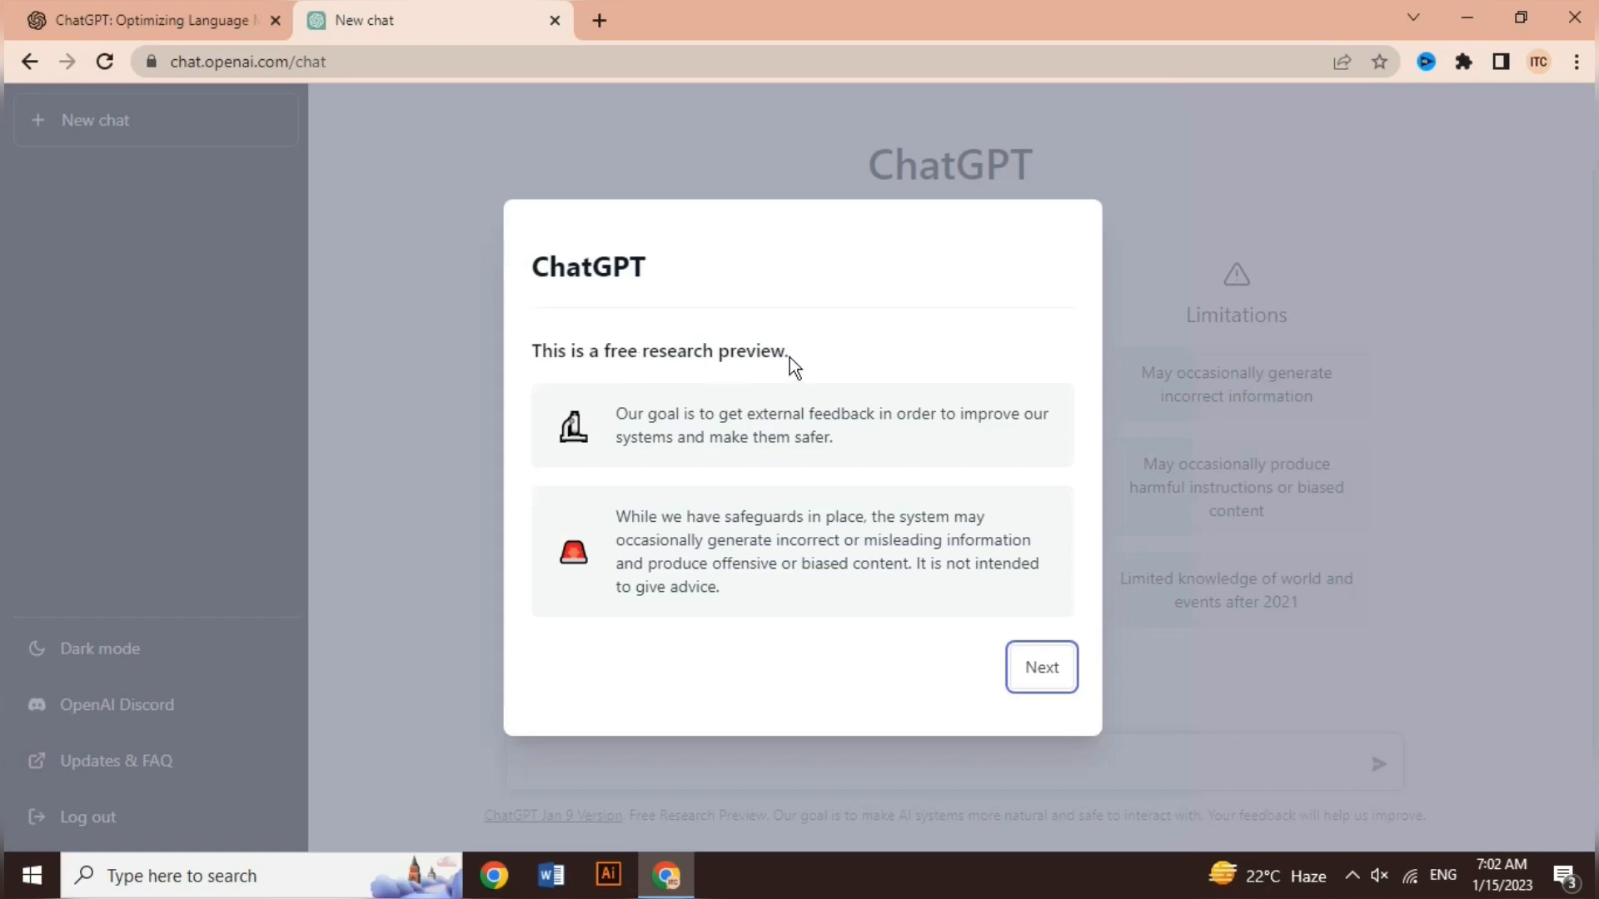
Go through the introductory notices on the research preview, data collection and feedback, and finish them
{"action": "left_click_drag", "start_coordinate": [789, 353], "coordinate": [537, 358]}
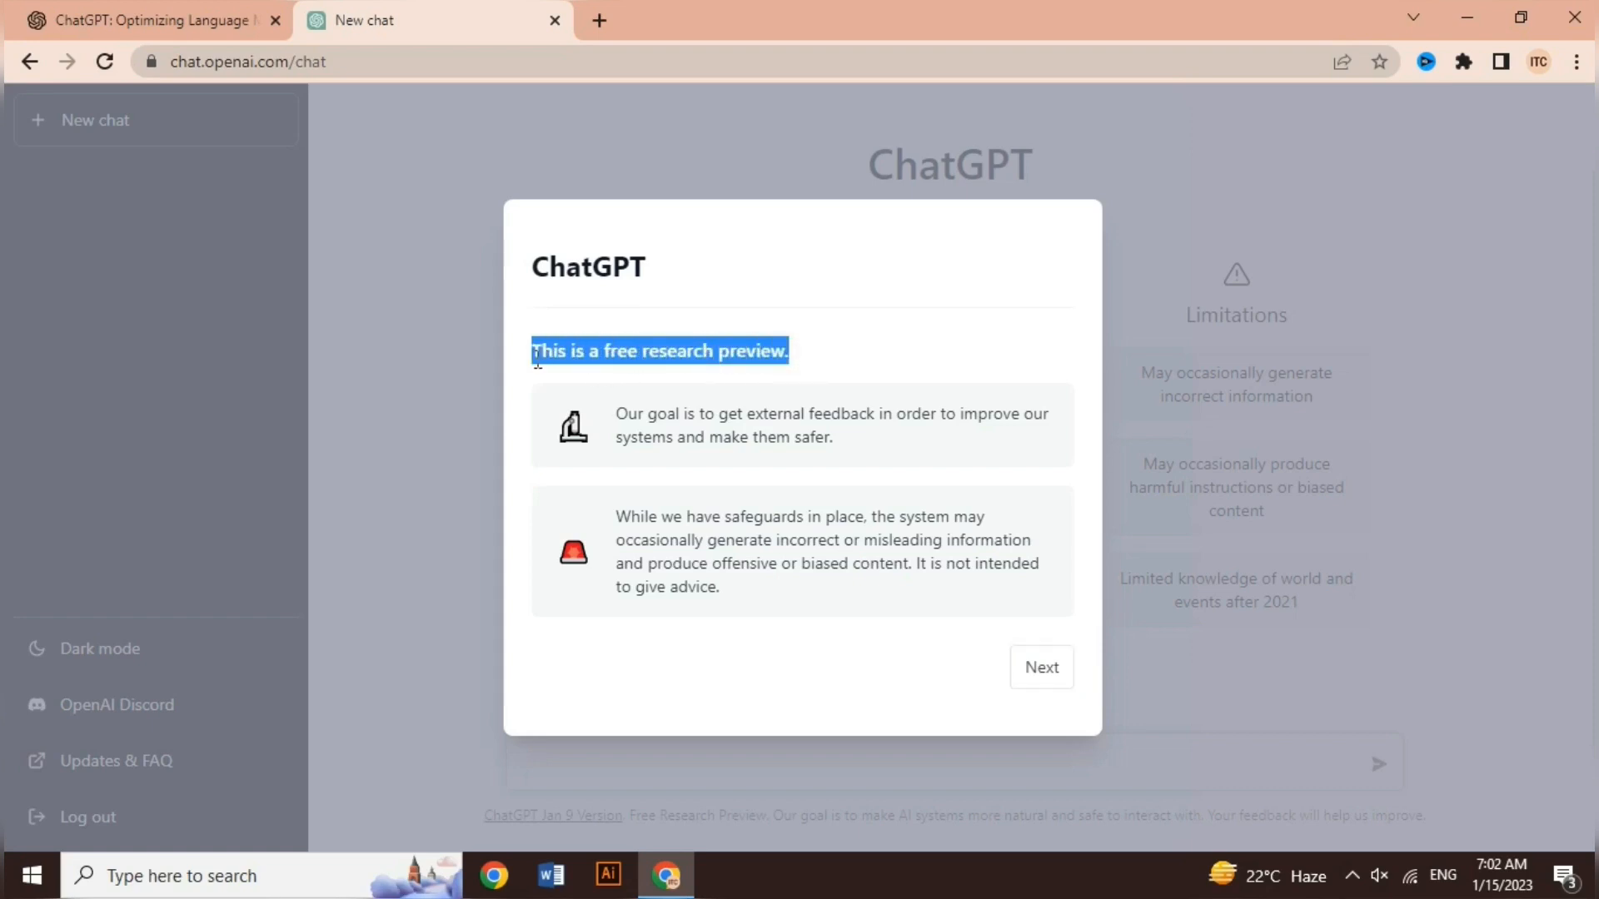
{"action": "left_click", "coordinate": [723, 356]}
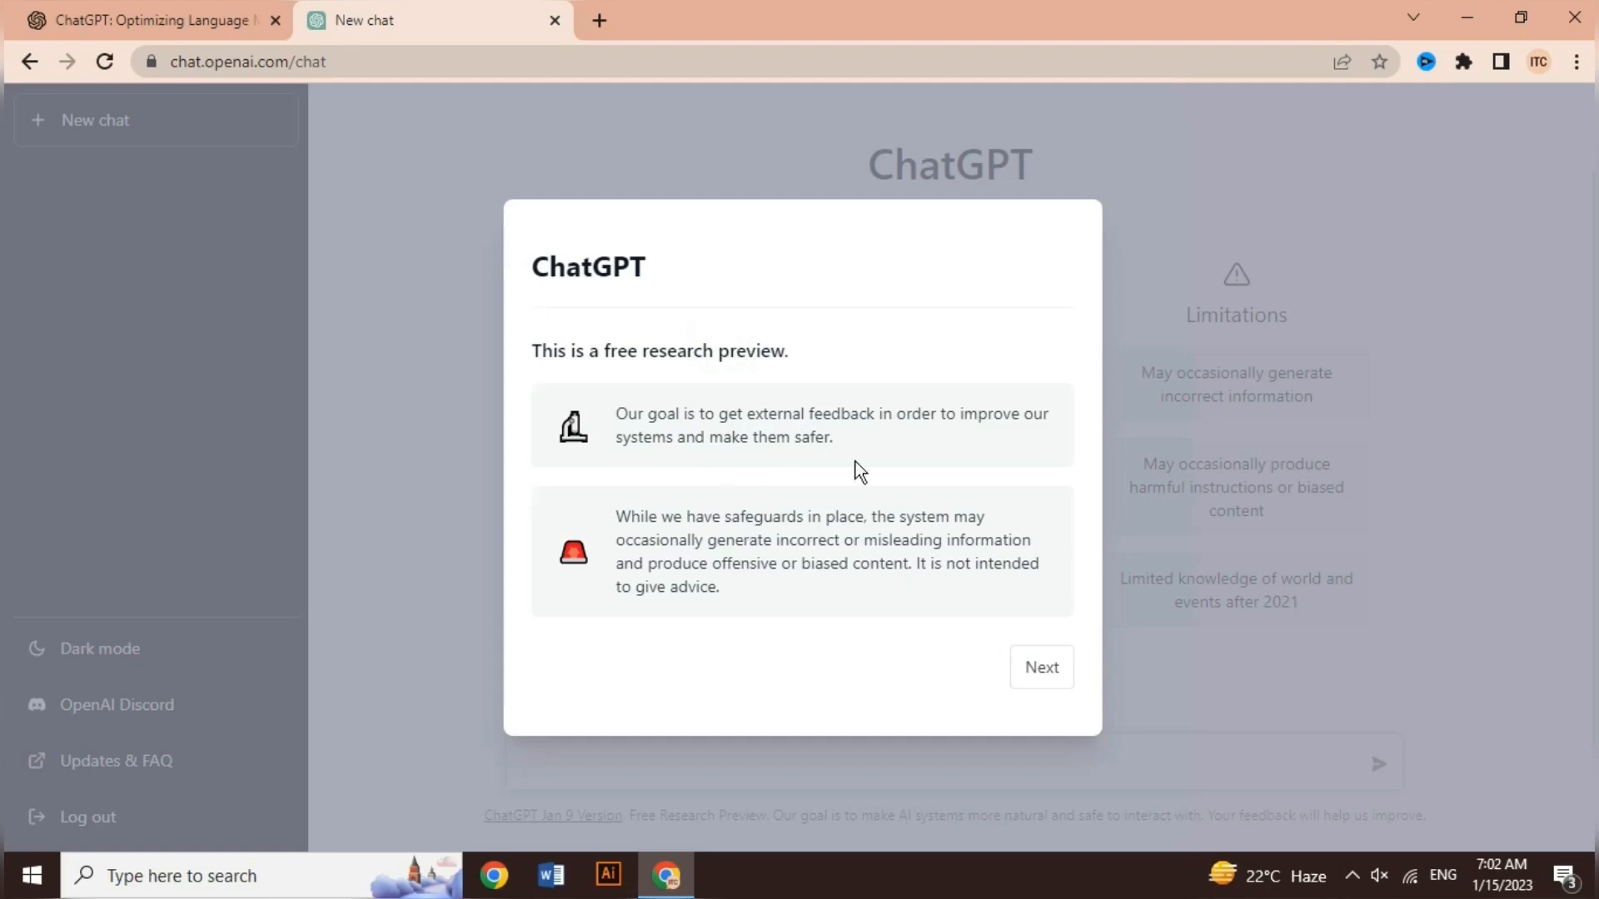
{"action": "left_click", "coordinate": [1051, 673]}
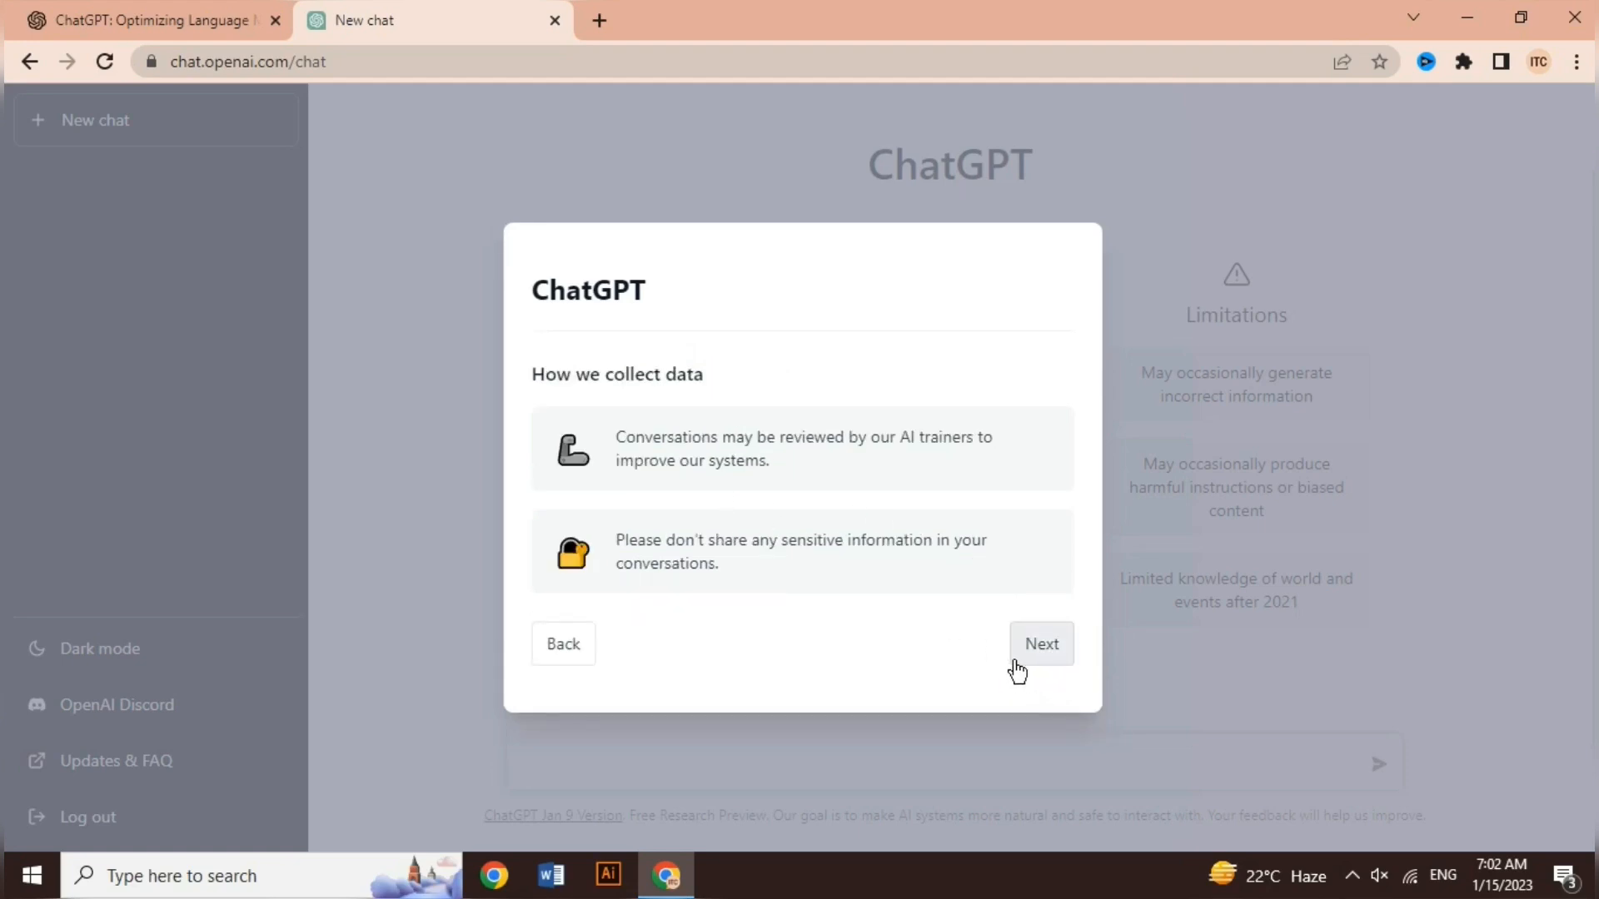
{"action": "left_click", "coordinate": [1044, 658]}
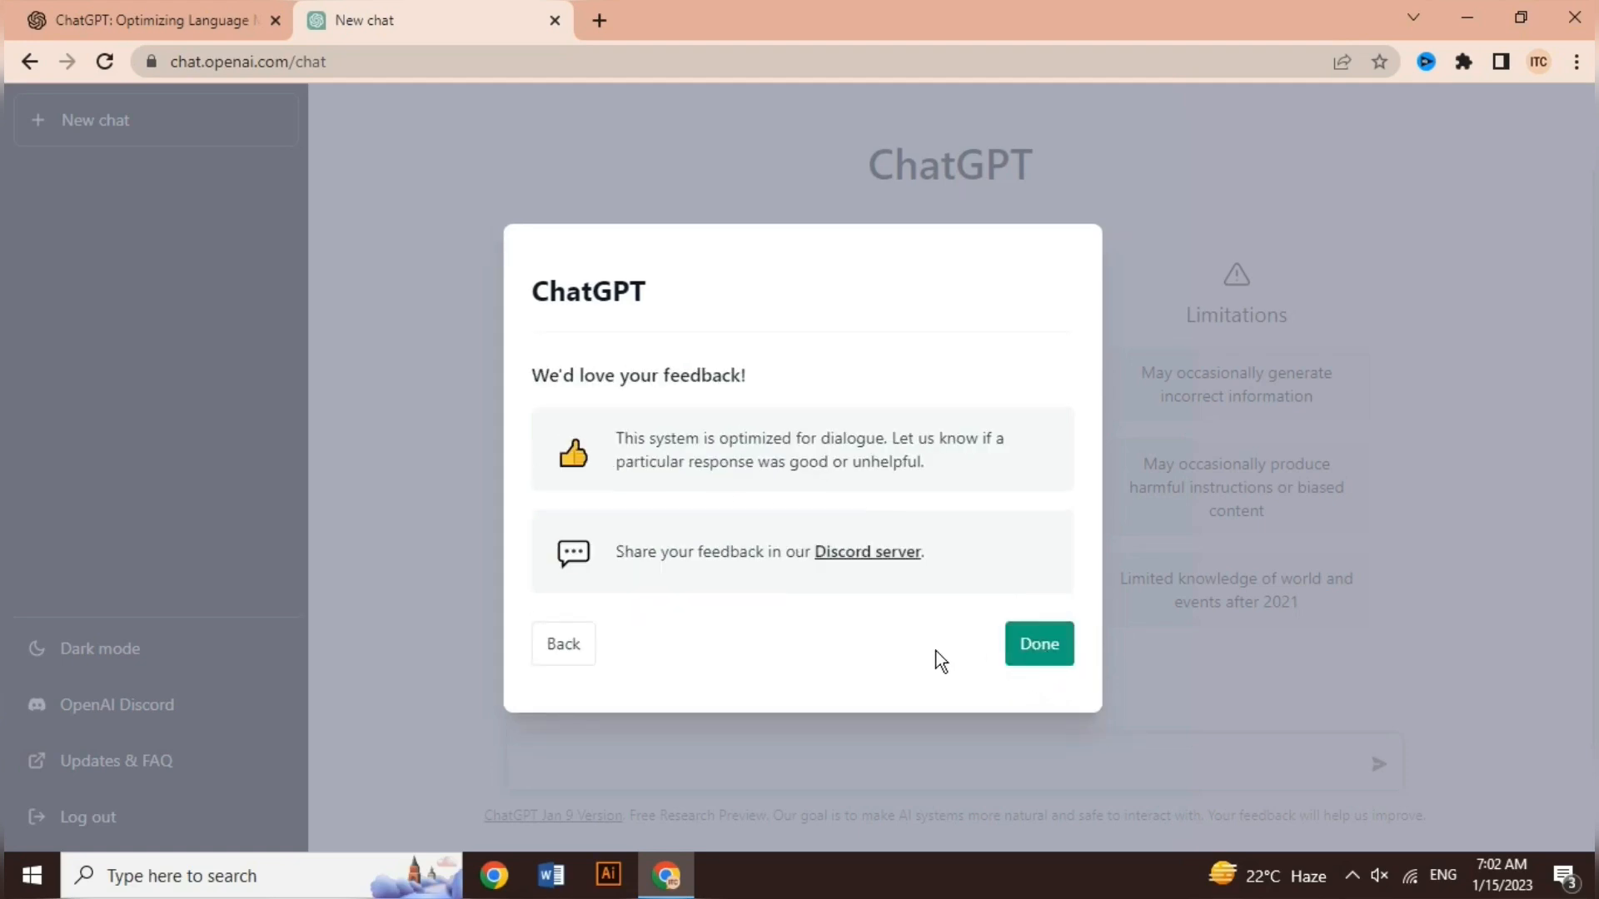
{"action": "left_click", "coordinate": [1041, 650]}
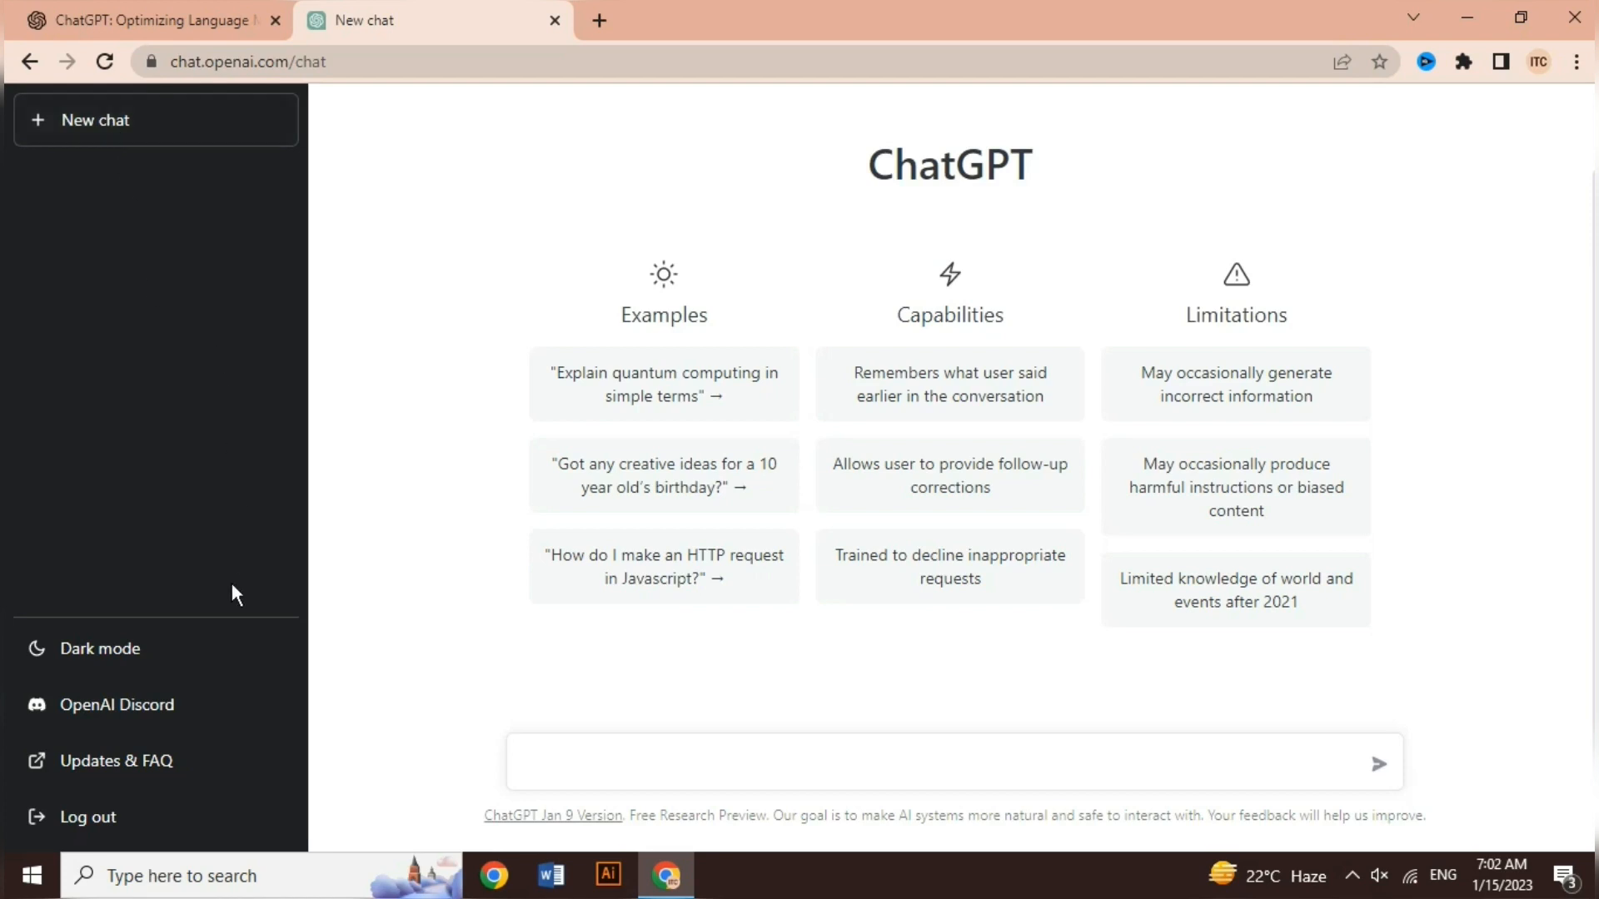
Switch the chat interface to dark mode
{"action": "left_click", "coordinate": [74, 655]}
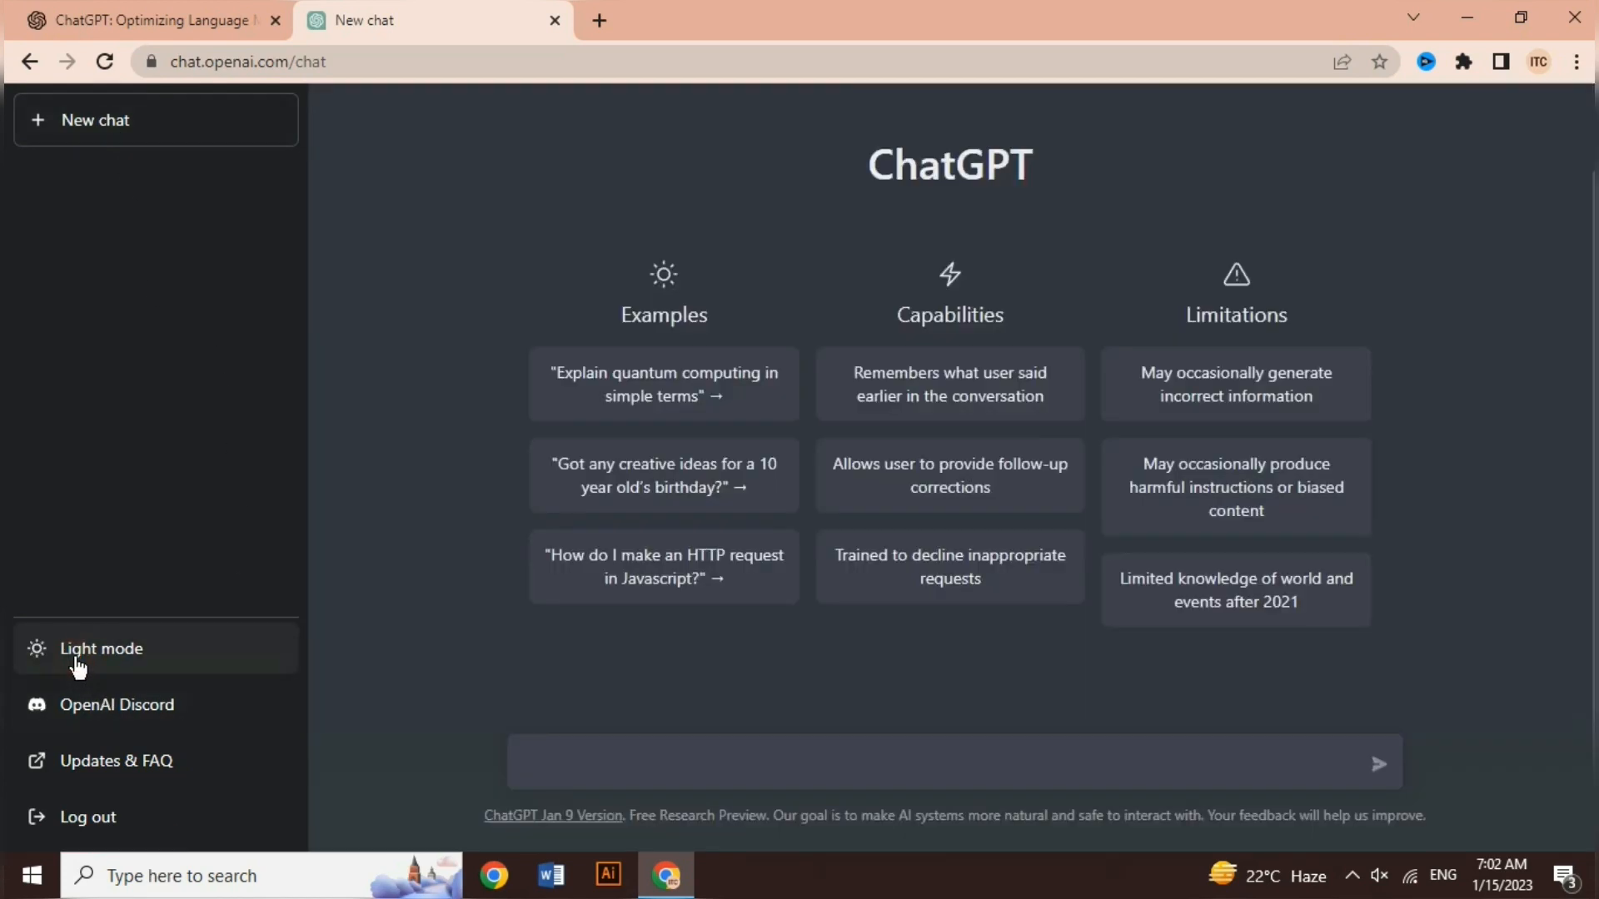
{"action": "left_click", "coordinate": [100, 663]}
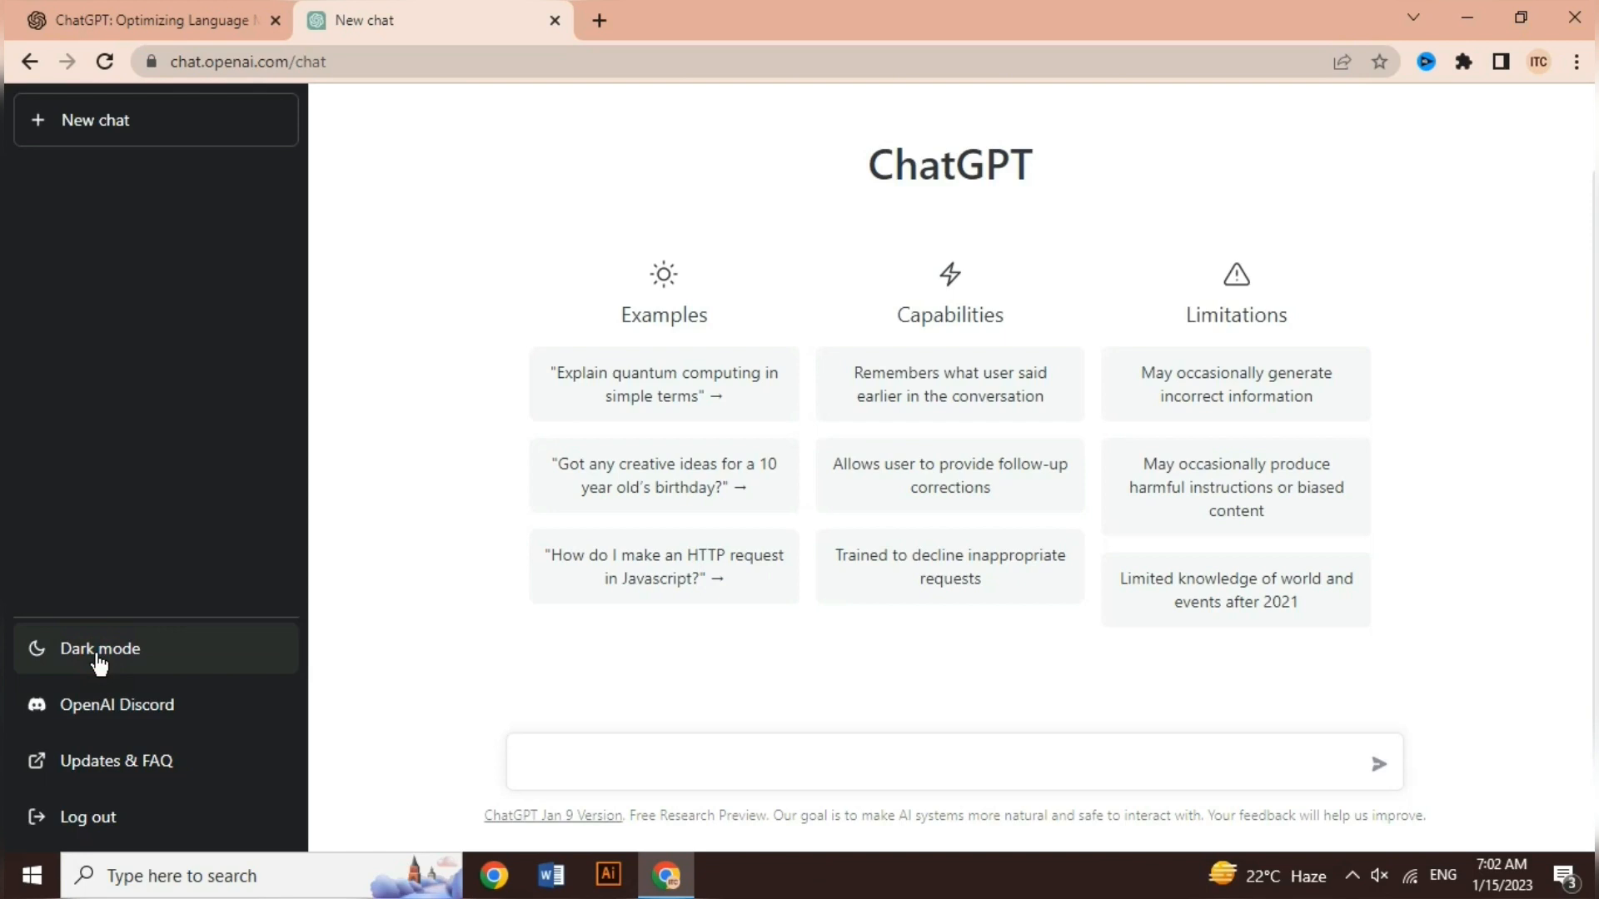
{"action": "left_click", "coordinate": [99, 664]}
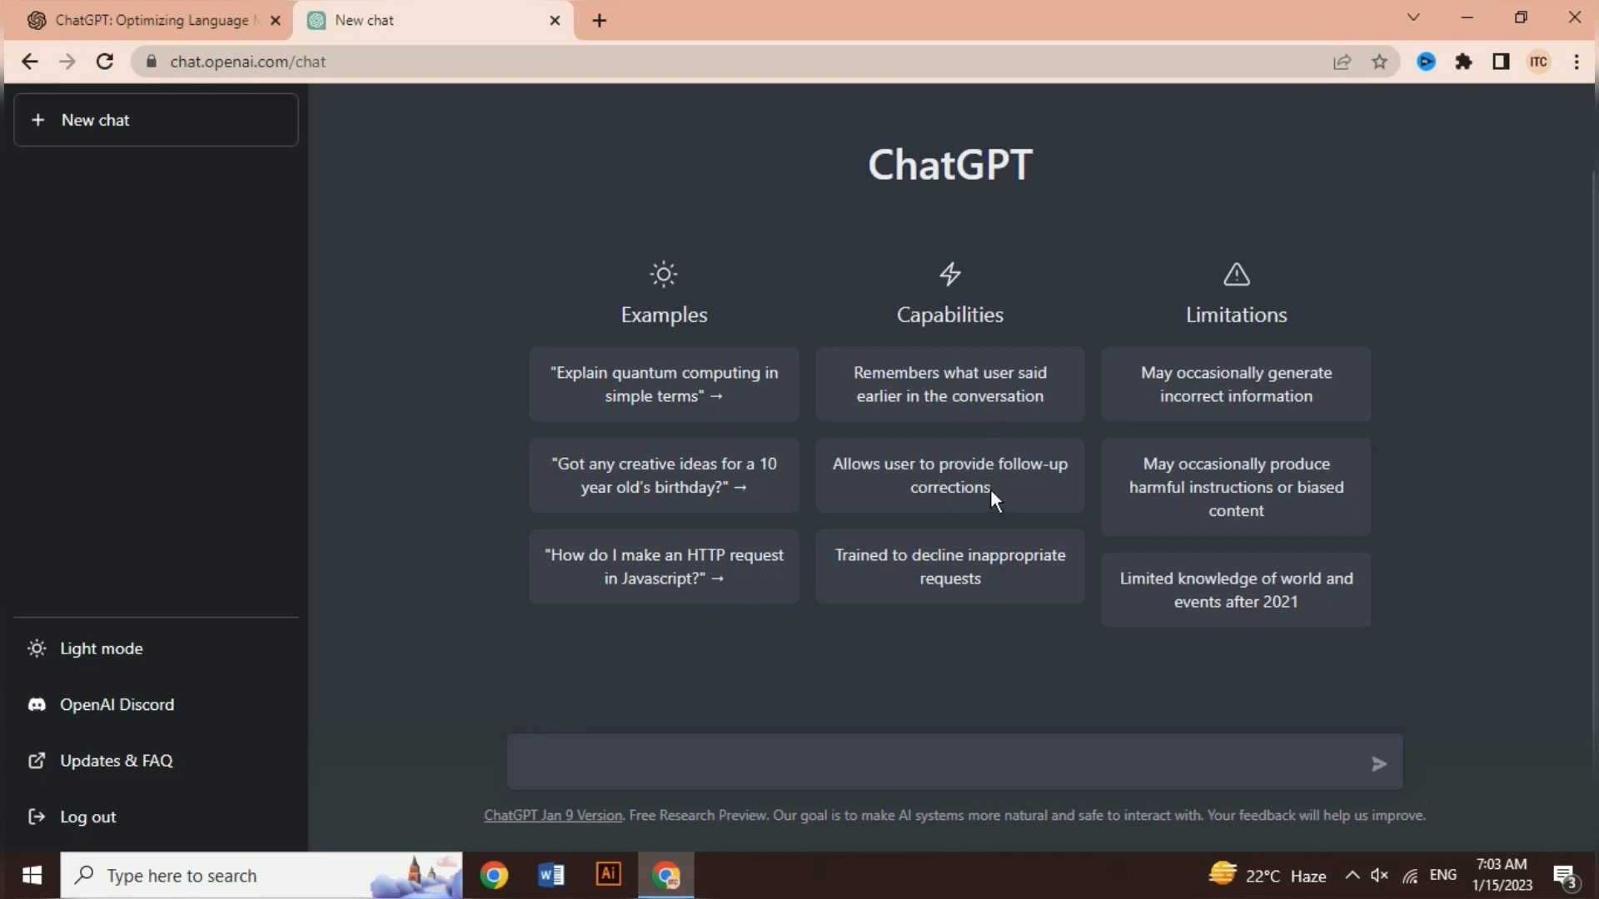
Examine the listed capabilities and limitations on the new chat page, including the follow-up corrections entry
{"action": "left_click_drag", "start_coordinate": [991, 488], "coordinate": [832, 463]}
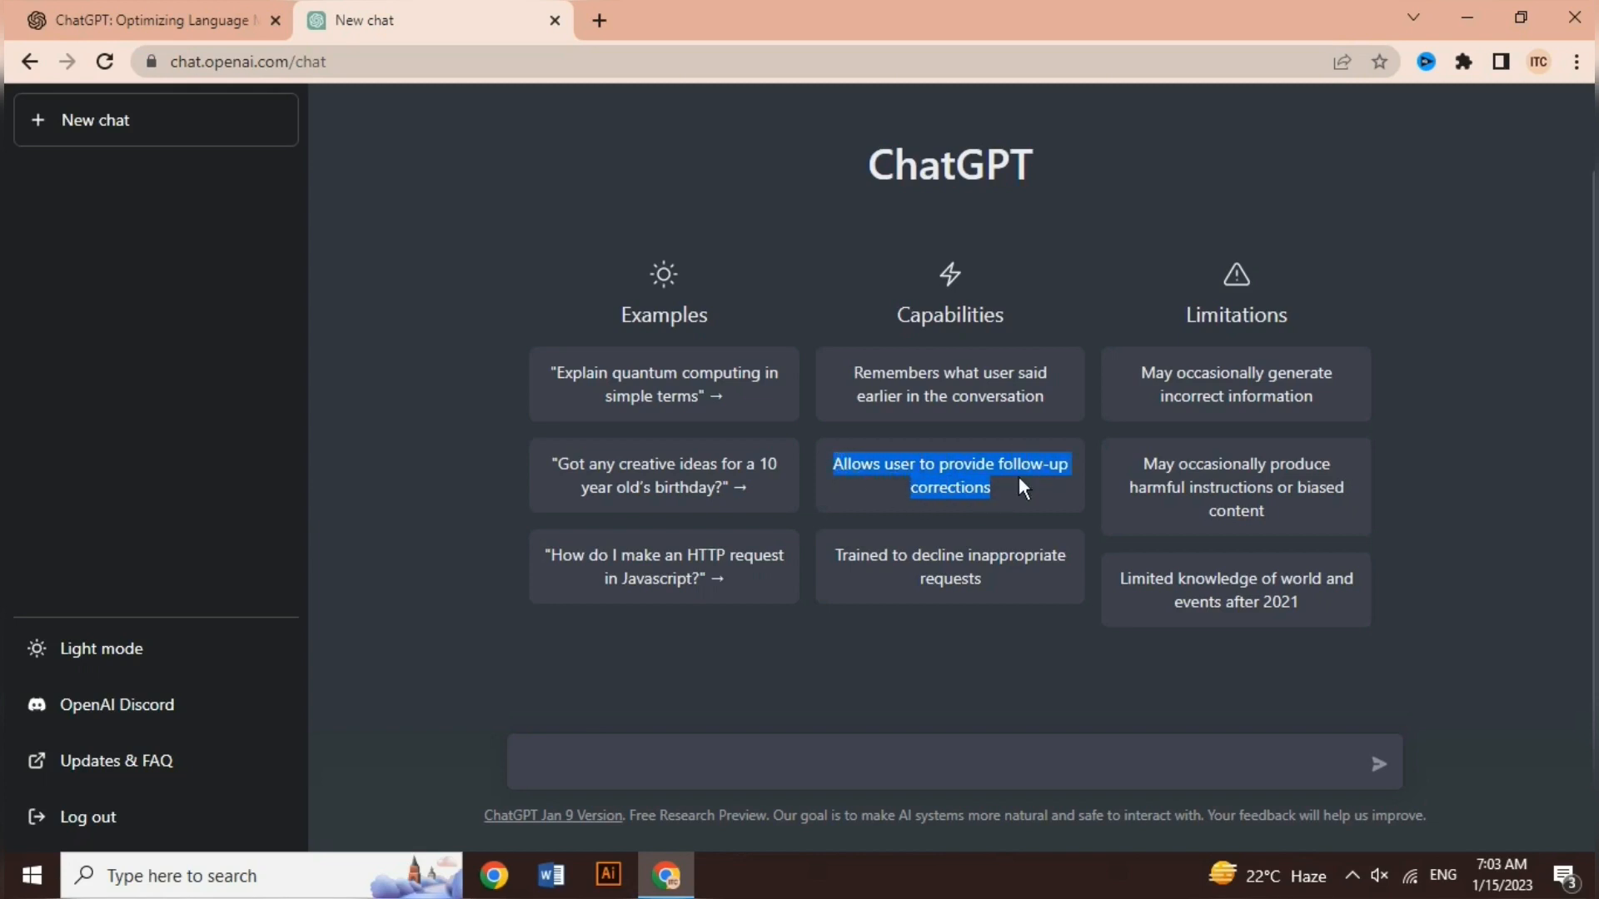
{"action": "left_click_drag", "start_coordinate": [1186, 315], "coordinate": [1287, 315]}
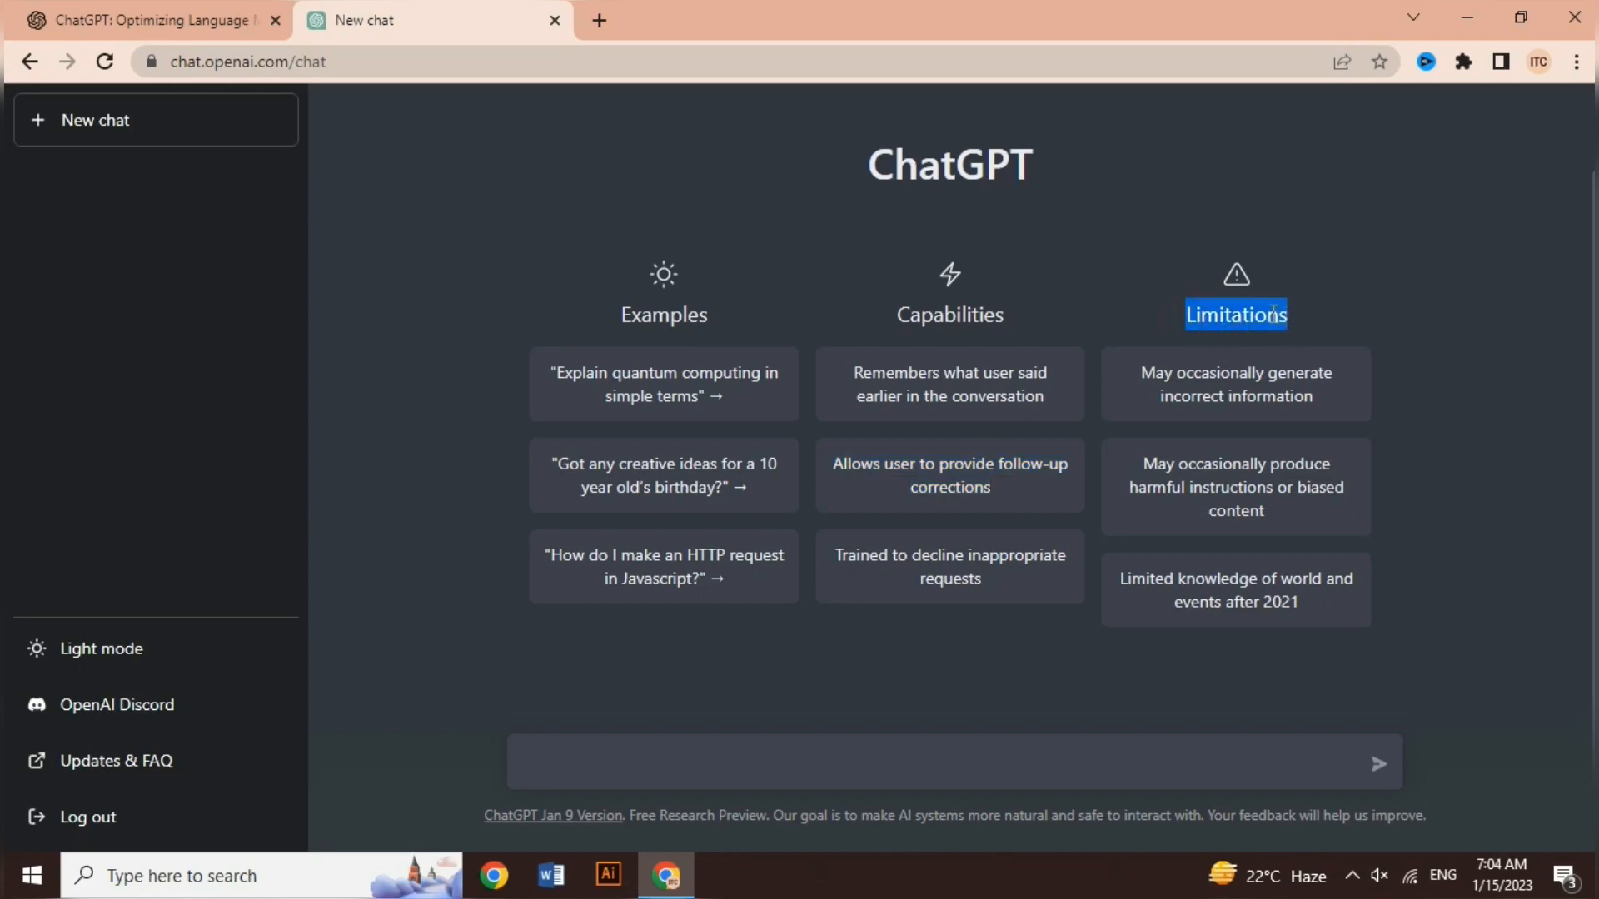
{"action": "left_click", "coordinate": [1273, 314]}
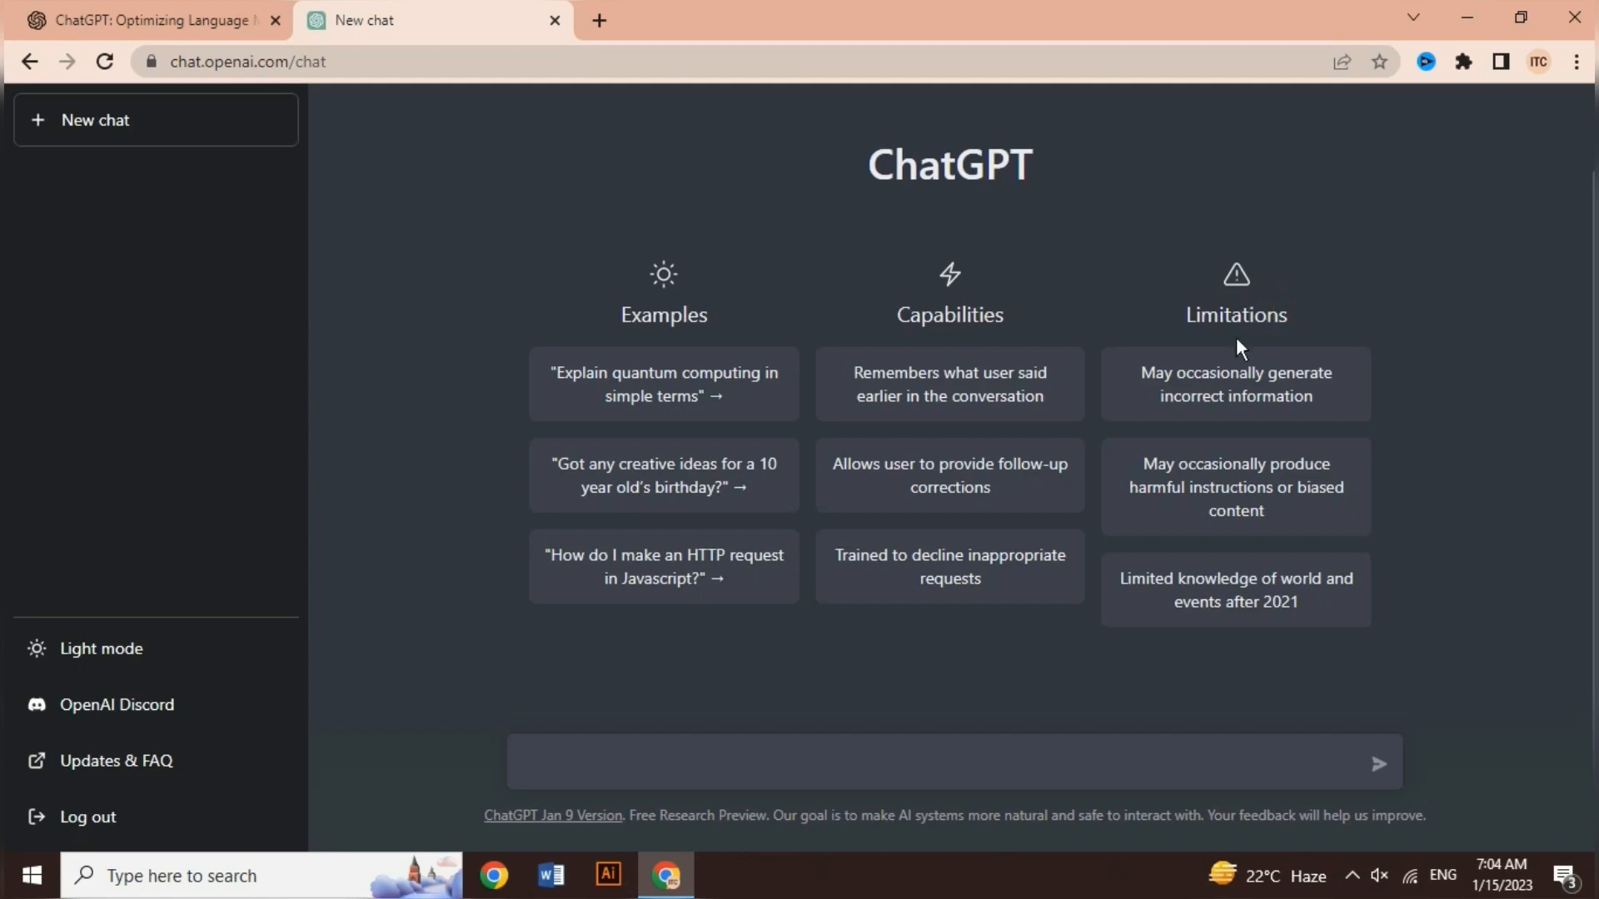
{"action": "left_click_drag", "start_coordinate": [998, 463], "coordinate": [1070, 465]}
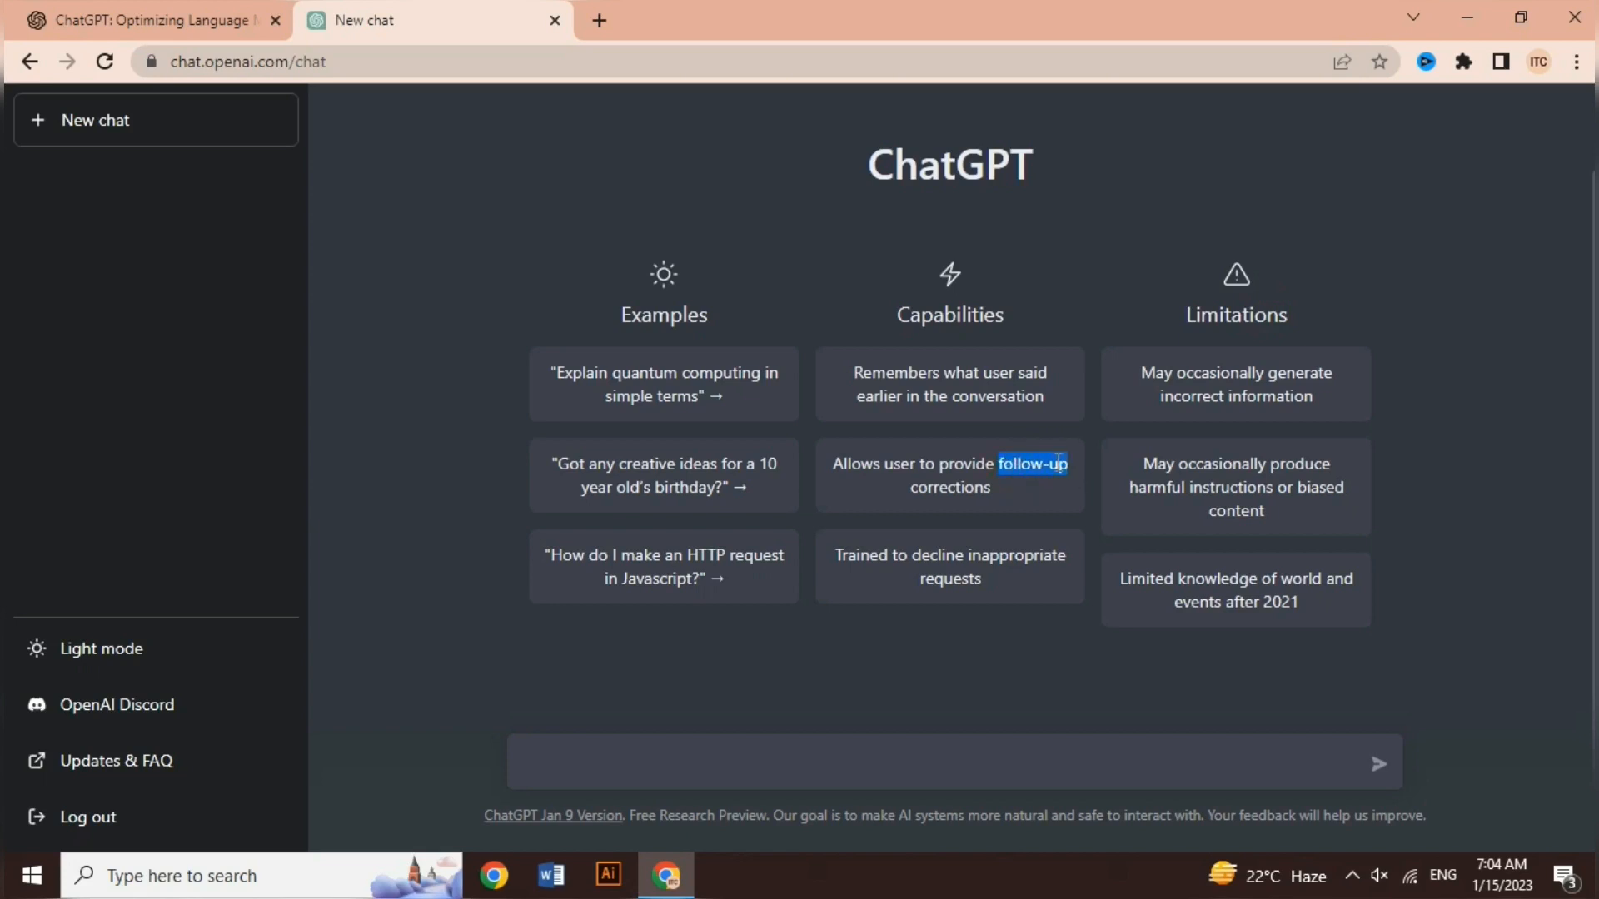
{"action": "left_click", "coordinate": [1293, 604]}
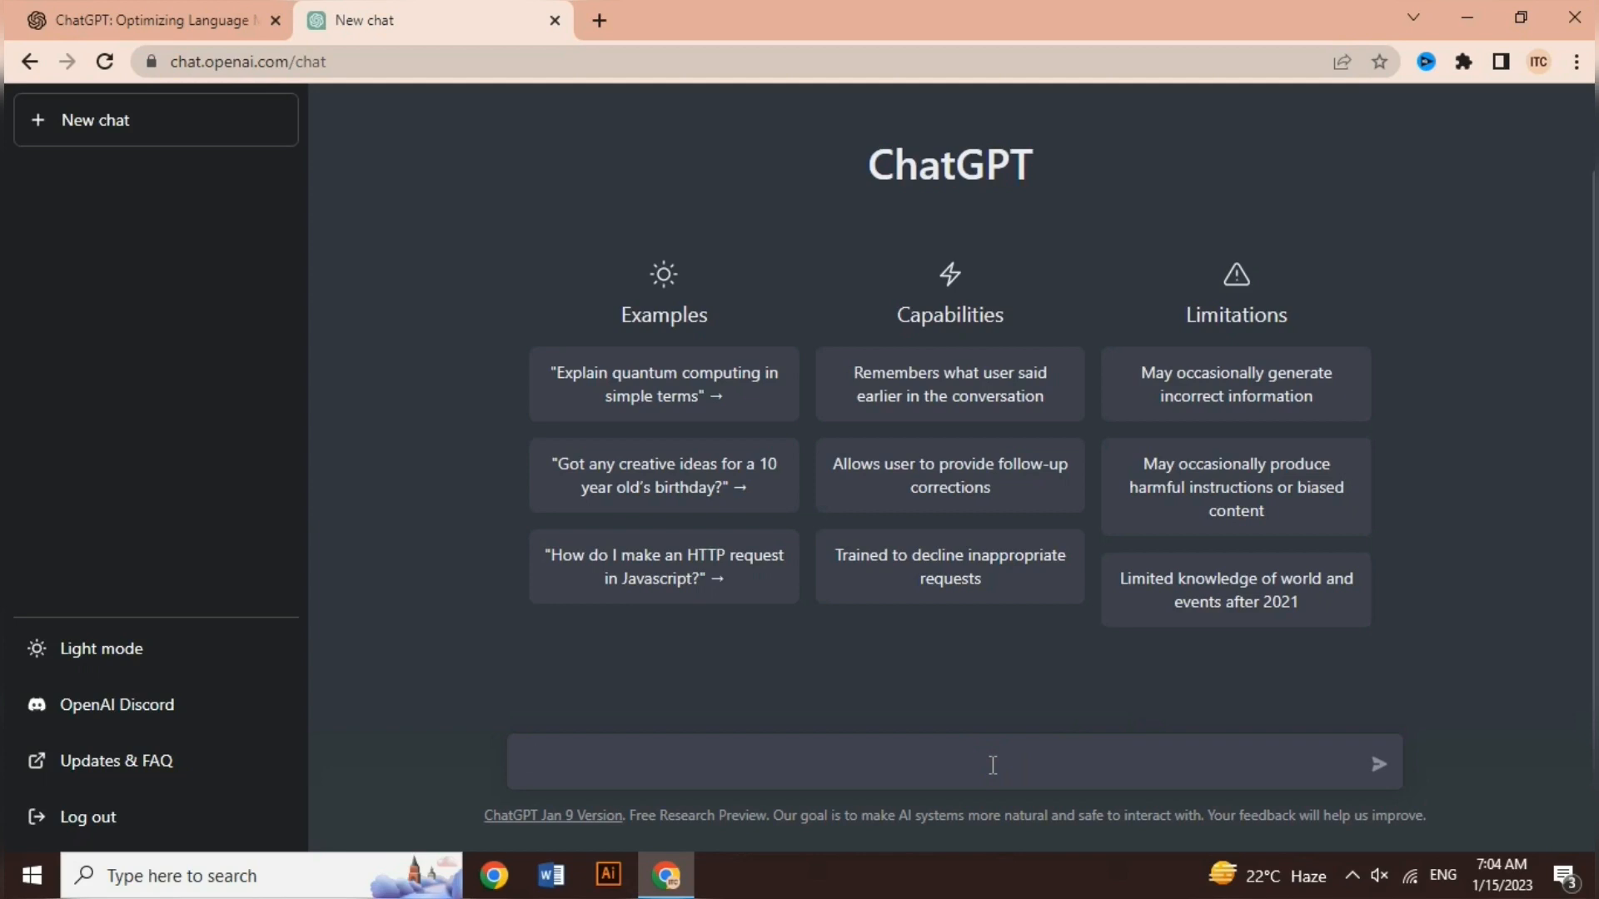
Ask "1024 + 768 how much?" in the chat and check the sum in the reply
{"action": "type", "text": "1024 + 768 how much?"}
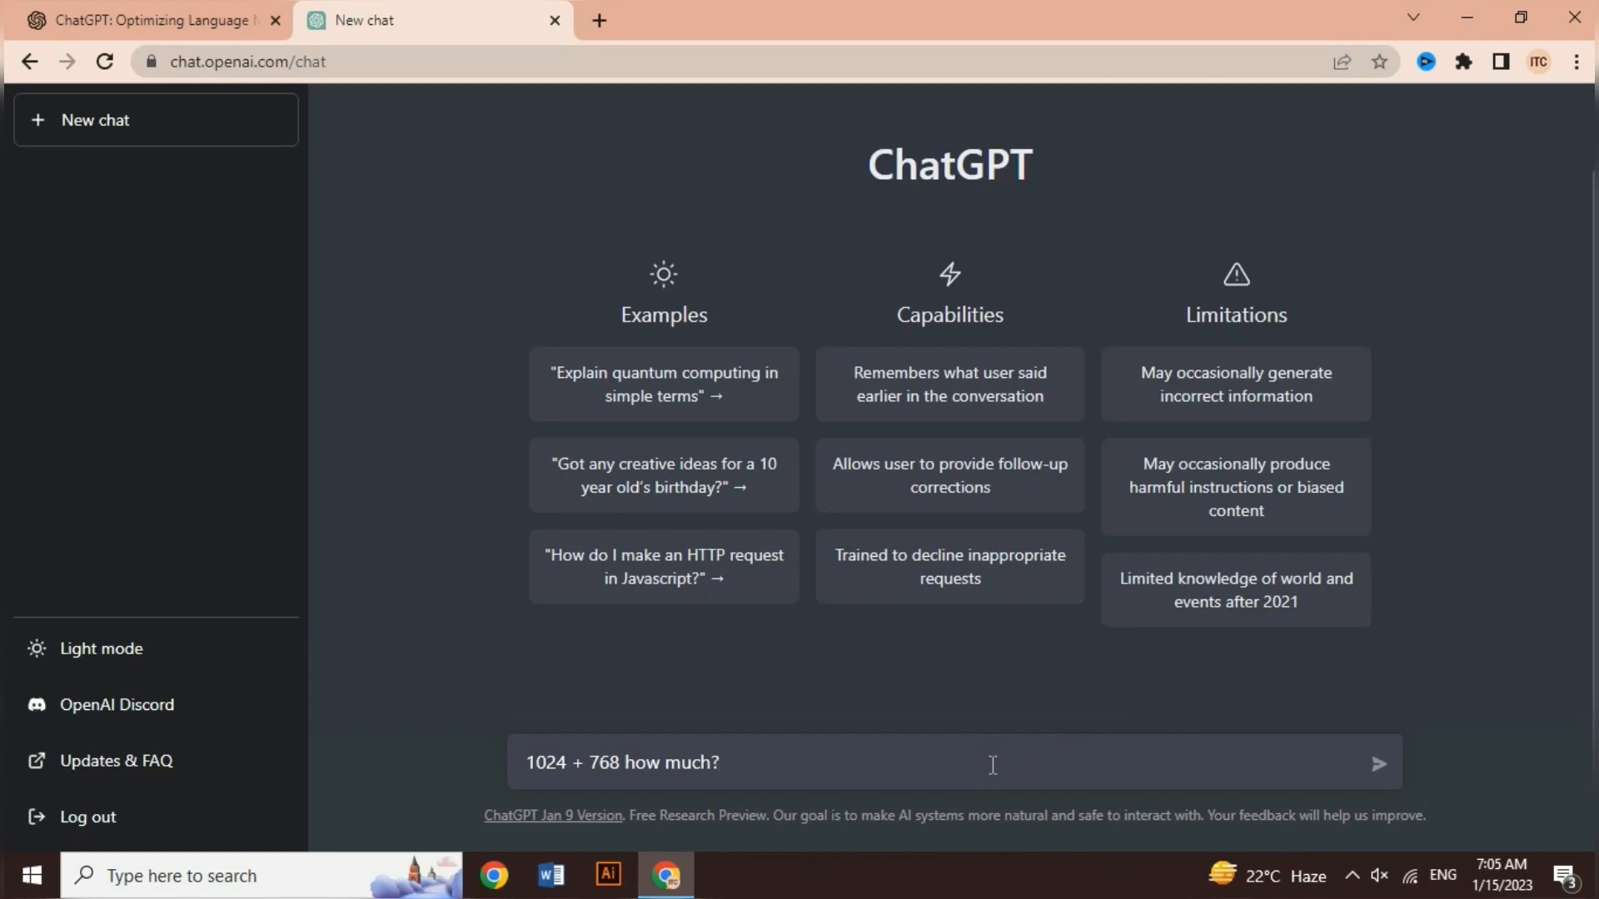
{"action": "key", "text": "Return"}
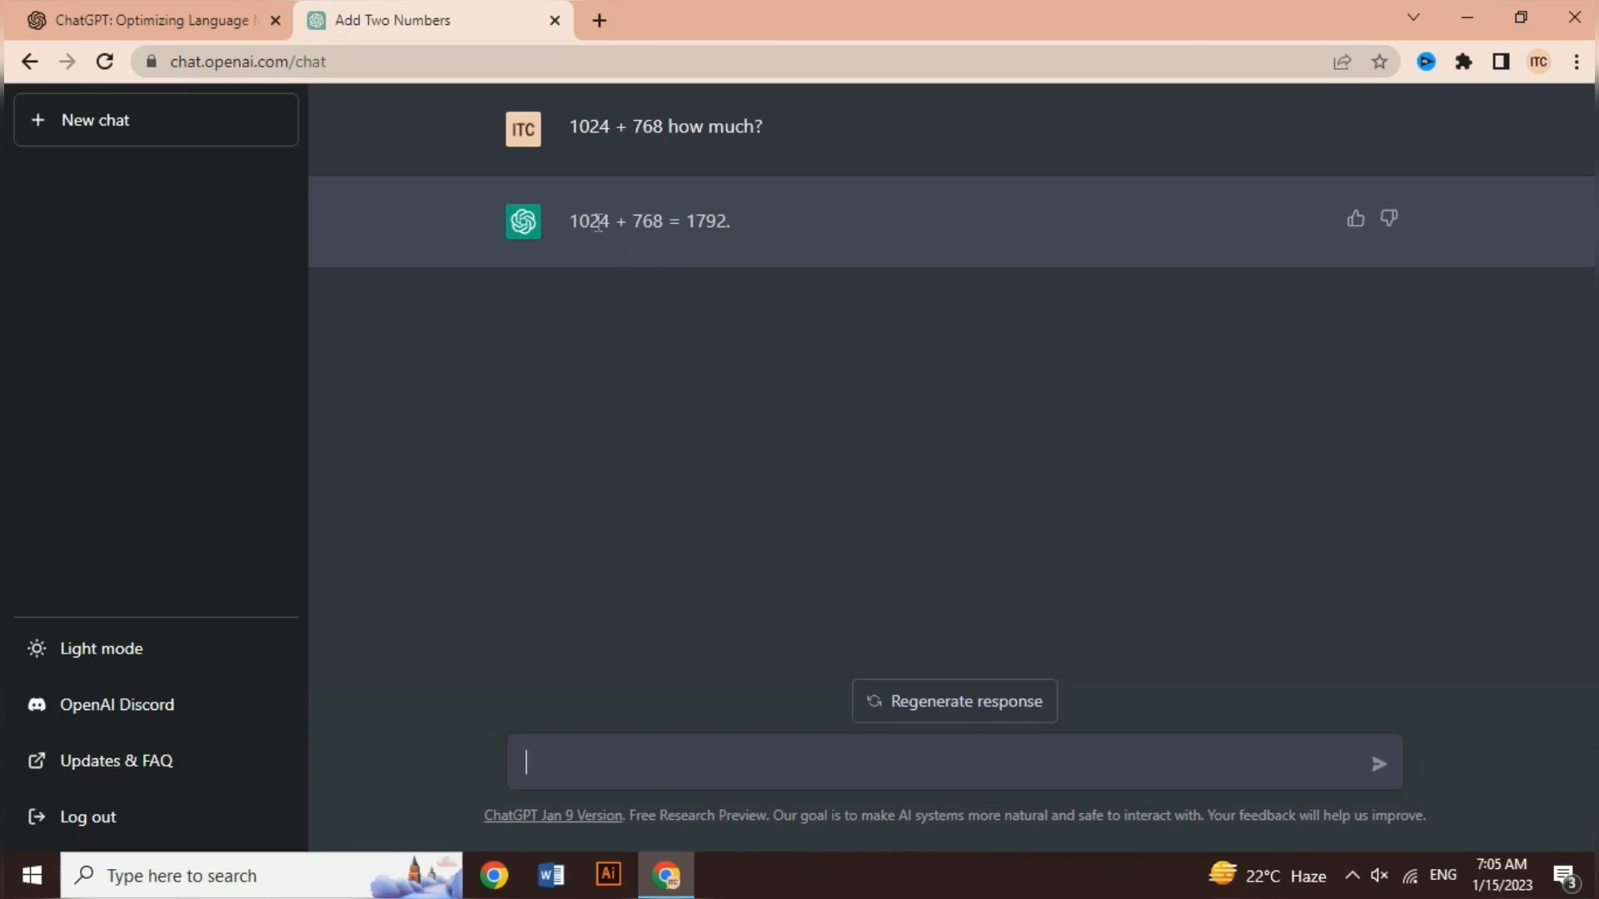
{"action": "double_click", "coordinate": [698, 222]}
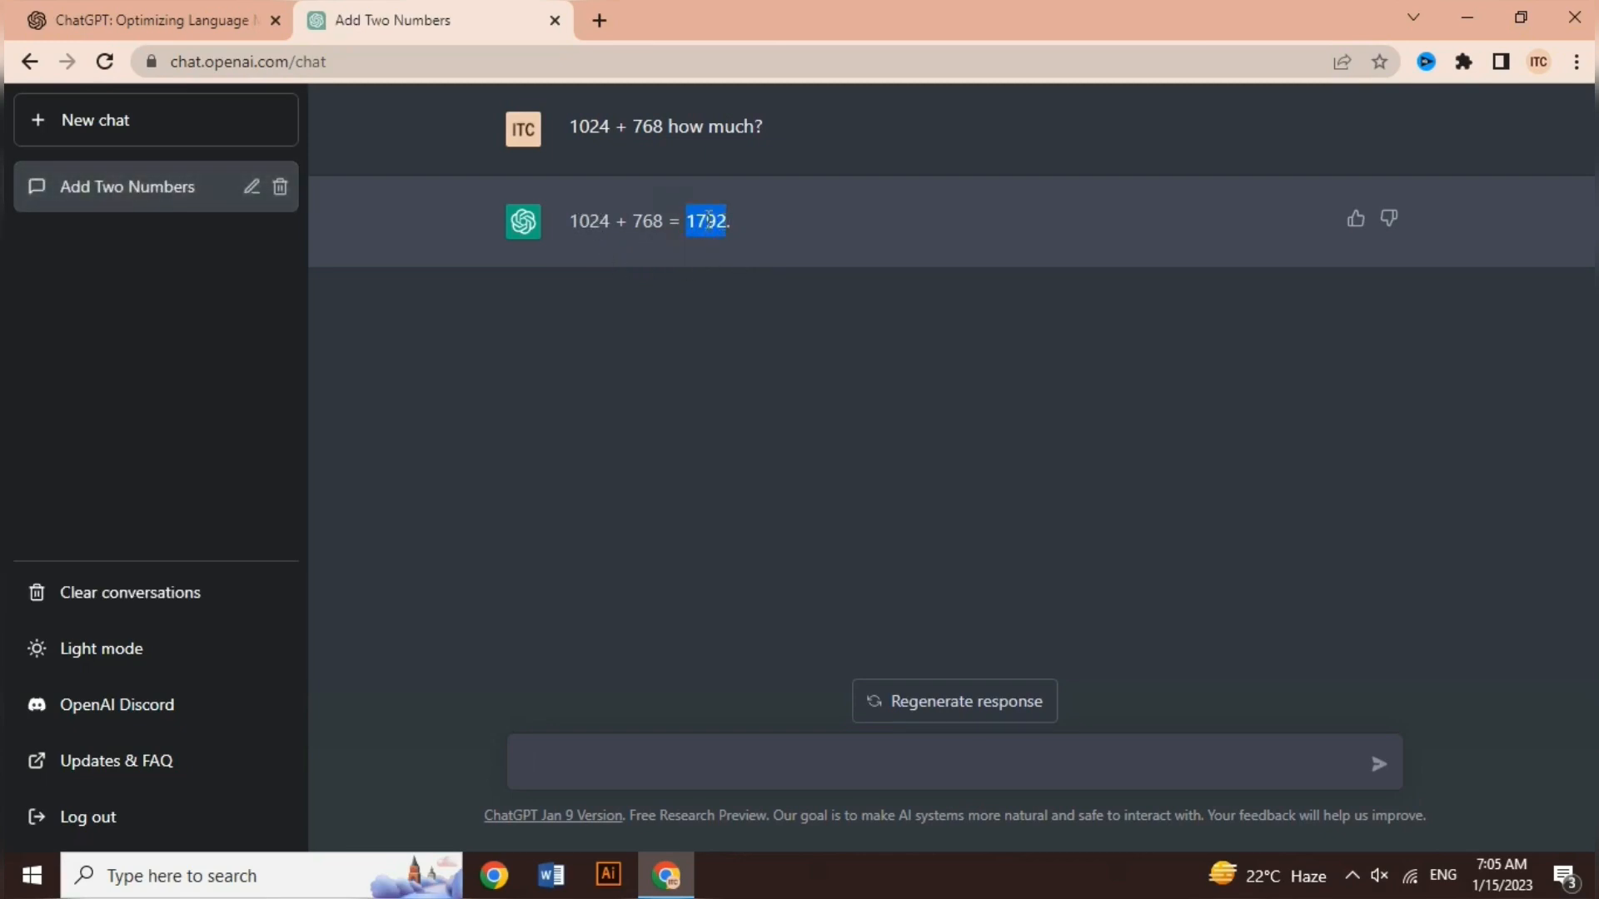
{"action": "left_click", "coordinate": [707, 222]}
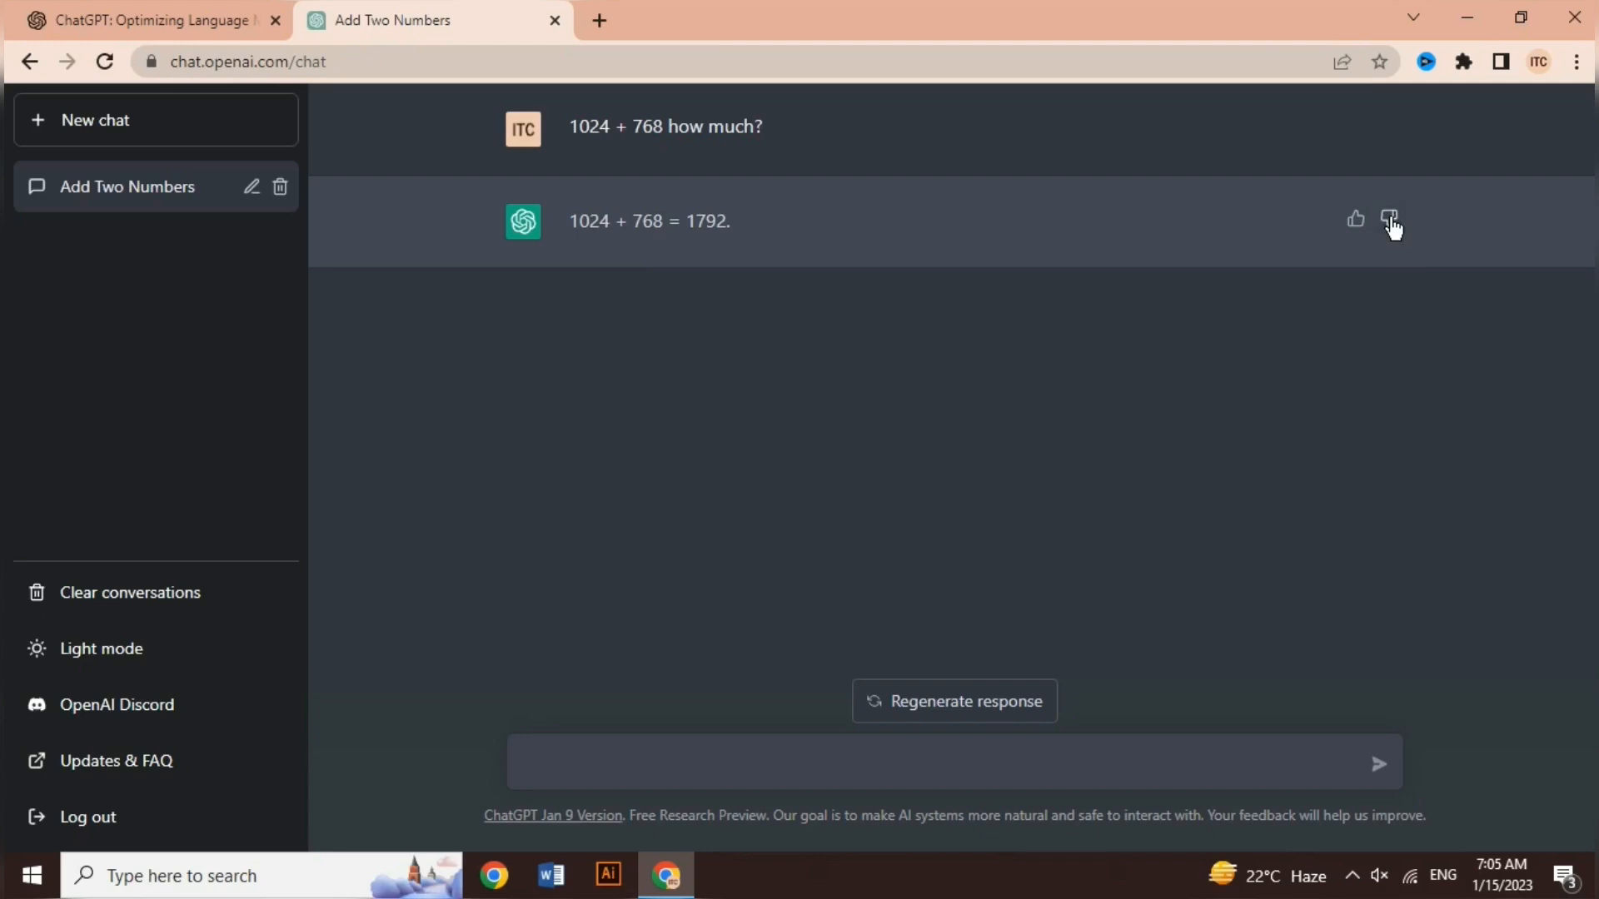
Regenerate the response to the addition question and compare its two versions
{"action": "left_click", "coordinate": [965, 704]}
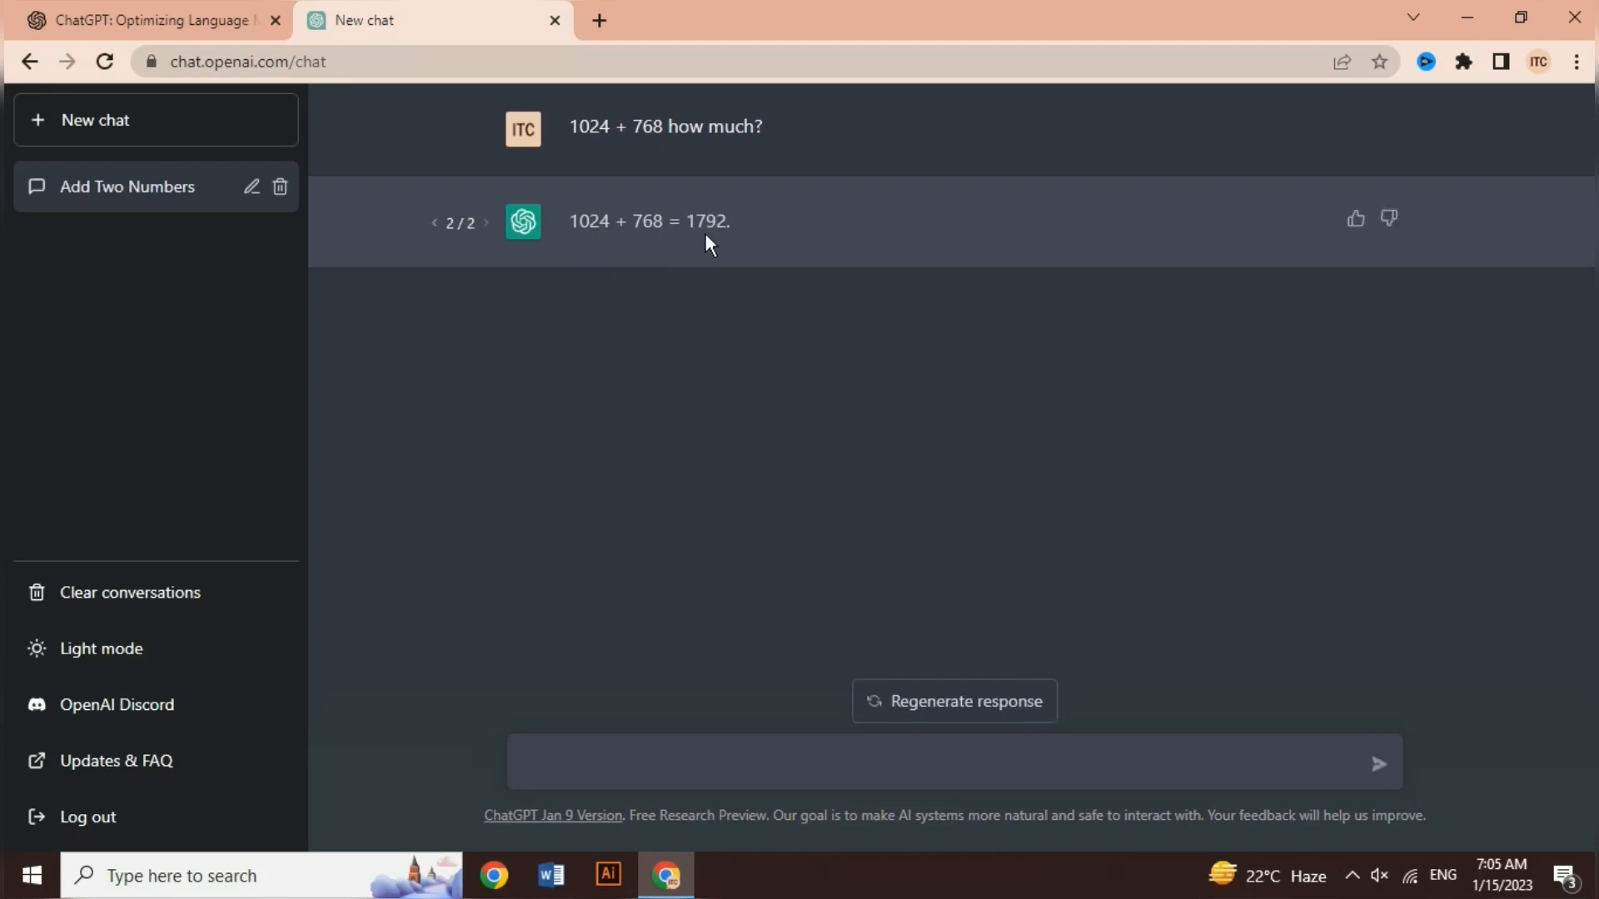
{"action": "left_click", "coordinate": [435, 222]}
{"action": "left_click", "coordinate": [483, 222]}
Ask "how to change my life style?" as a follow-up message in the same conversation
{"action": "left_click", "coordinate": [595, 773]}
{"action": "type", "text": "how to change my lide"}
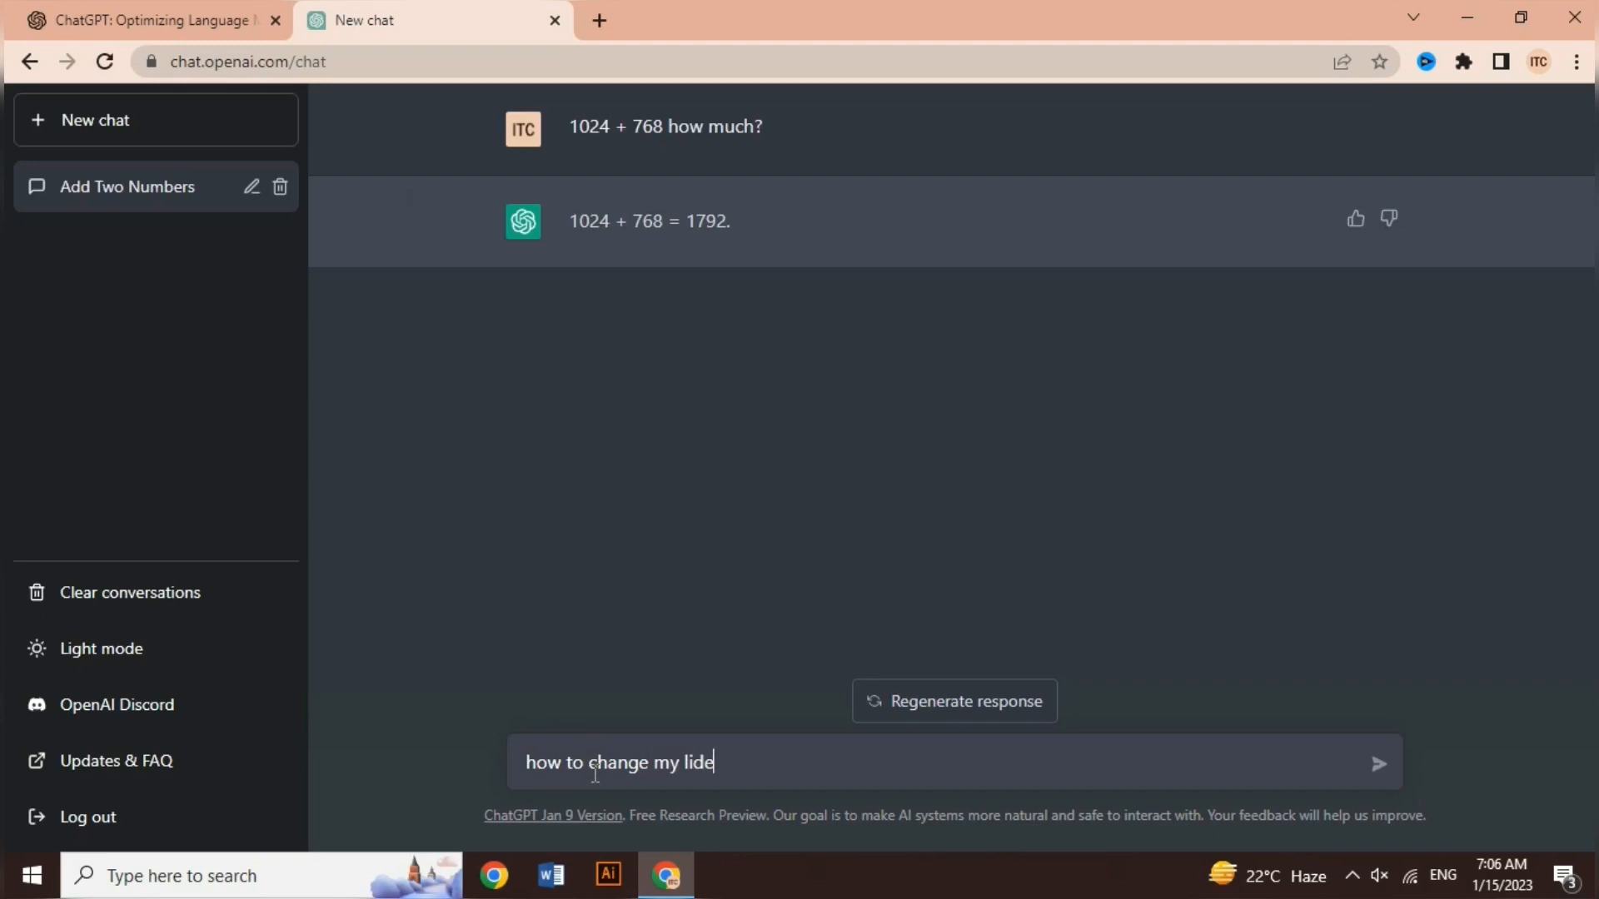
{"action": "key", "text": "BackSpace"}
{"action": "key", "text": "BackSpace"}
{"action": "type", "text": "fe style?"}
{"action": "key", "text": "Return"}
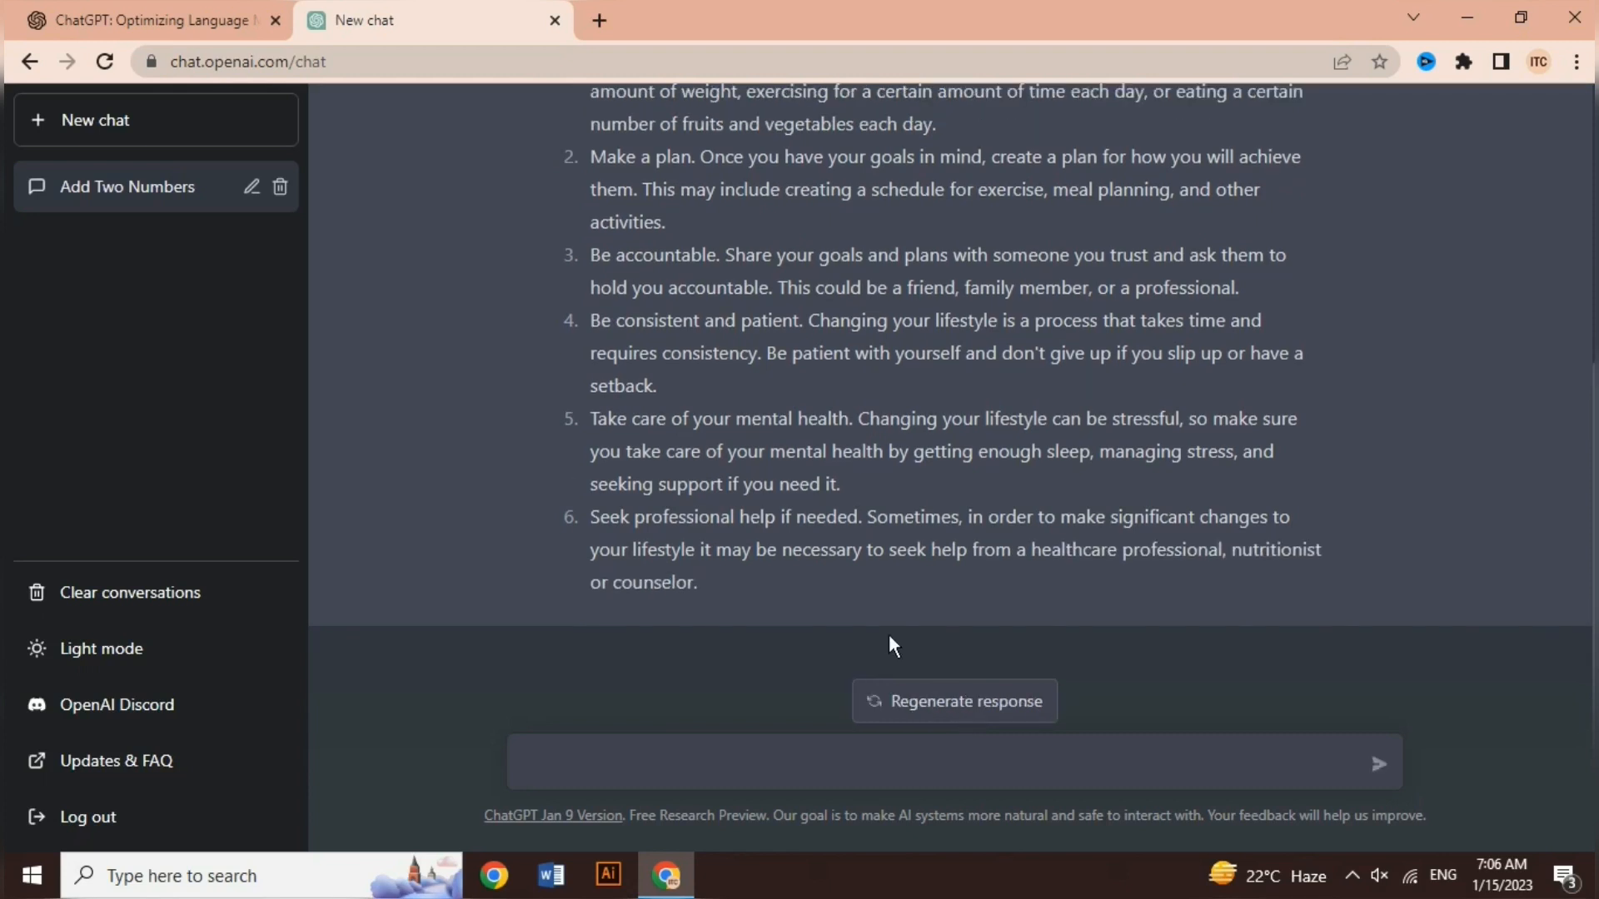
Read through the lifestyle tips, regenerate that response and stop the new one while it is being generated
{"action": "scroll", "coordinate": [821, 597], "scroll_direction": "up", "scroll_amount": 3}
{"action": "scroll", "coordinate": [679, 424], "scroll_direction": "down", "scroll_amount": 3}
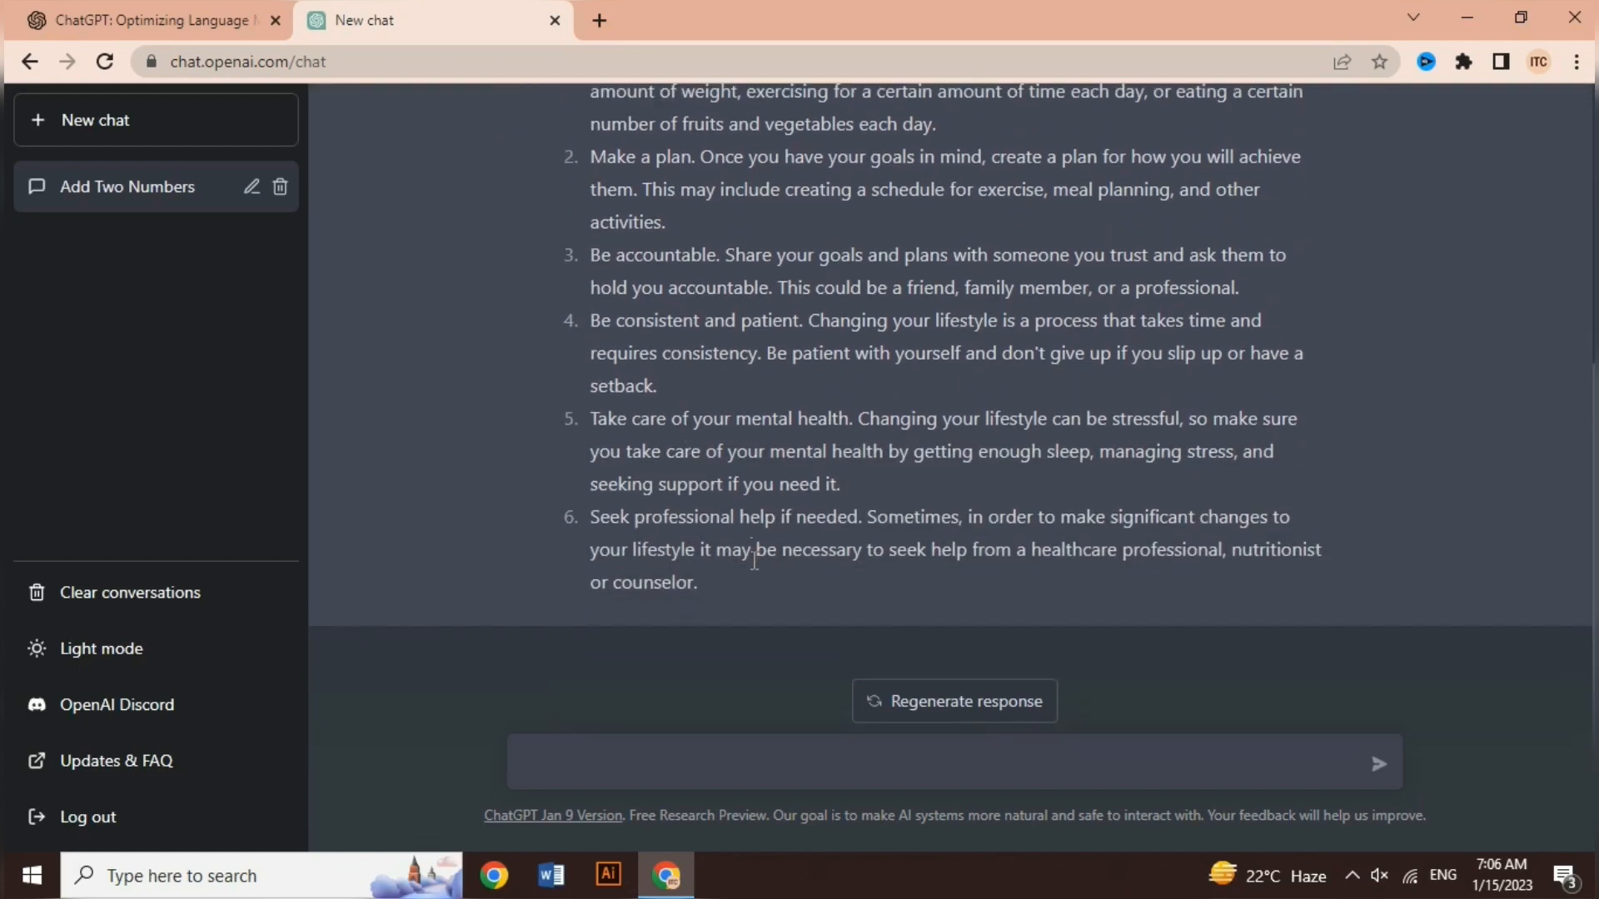
{"action": "scroll", "coordinate": [754, 560], "scroll_direction": "up", "scroll_amount": 2}
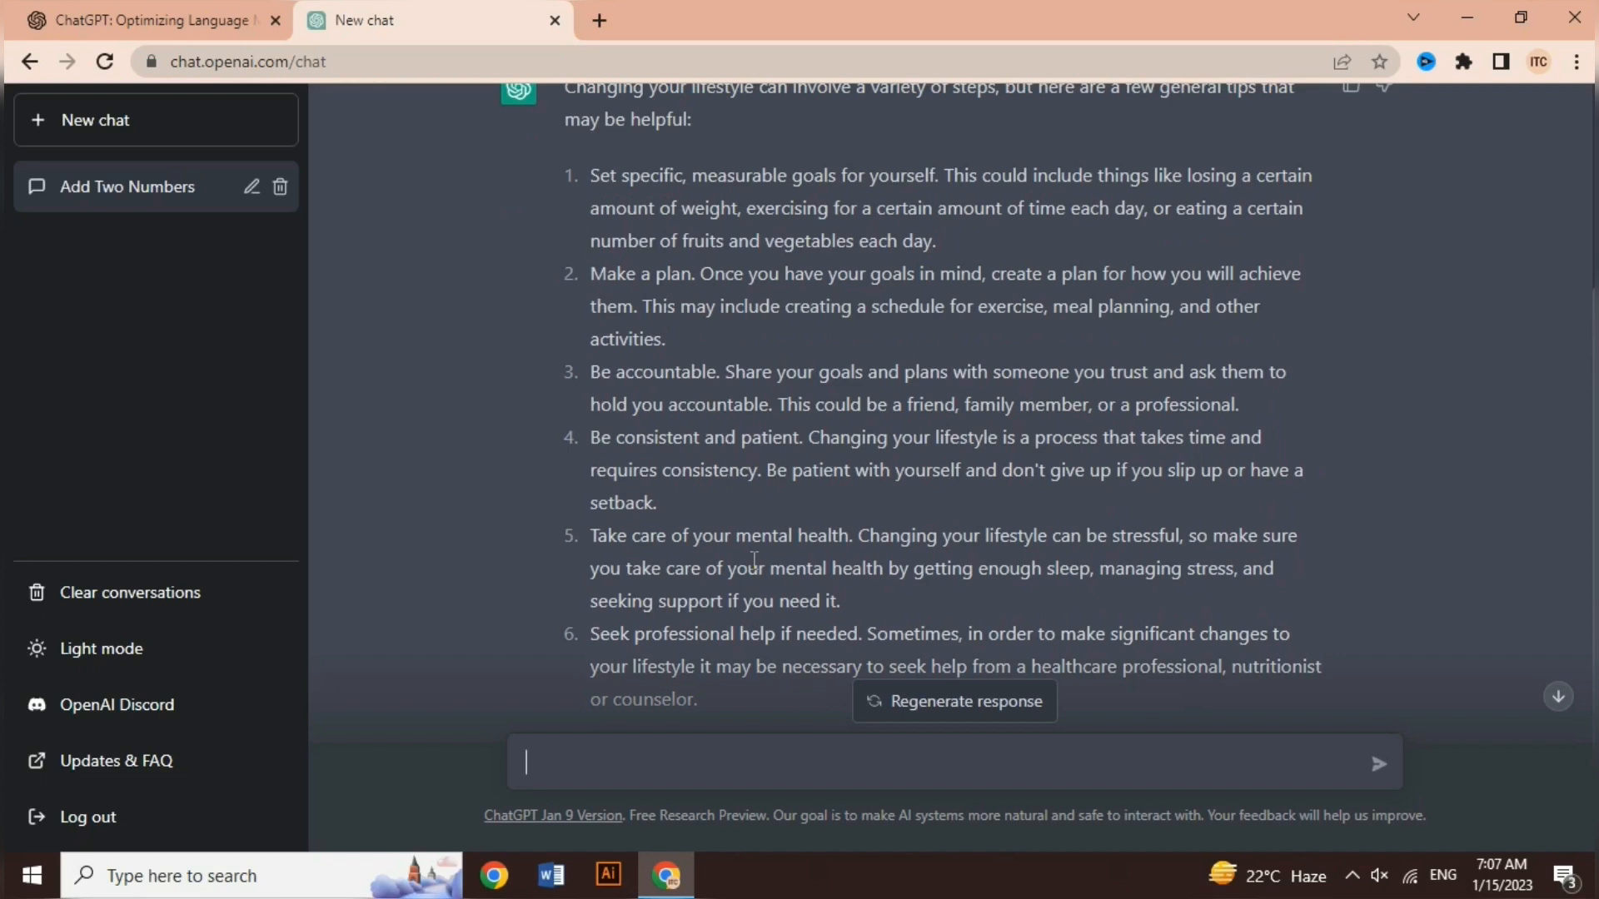
{"action": "left_click", "coordinate": [936, 699]}
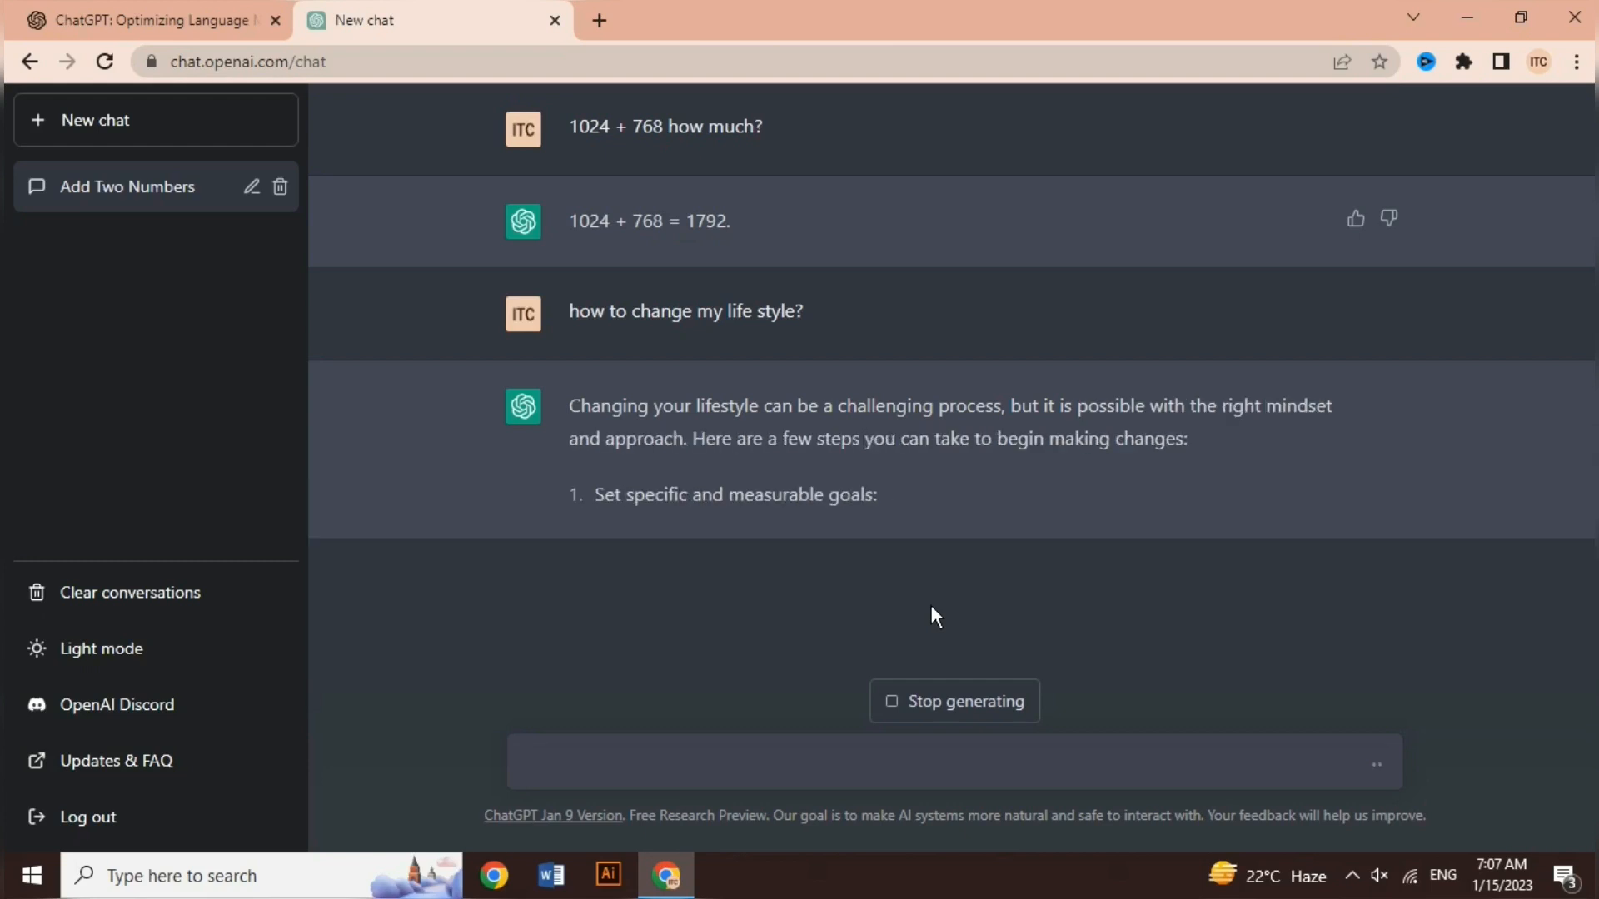
{"action": "left_click", "coordinate": [954, 706]}
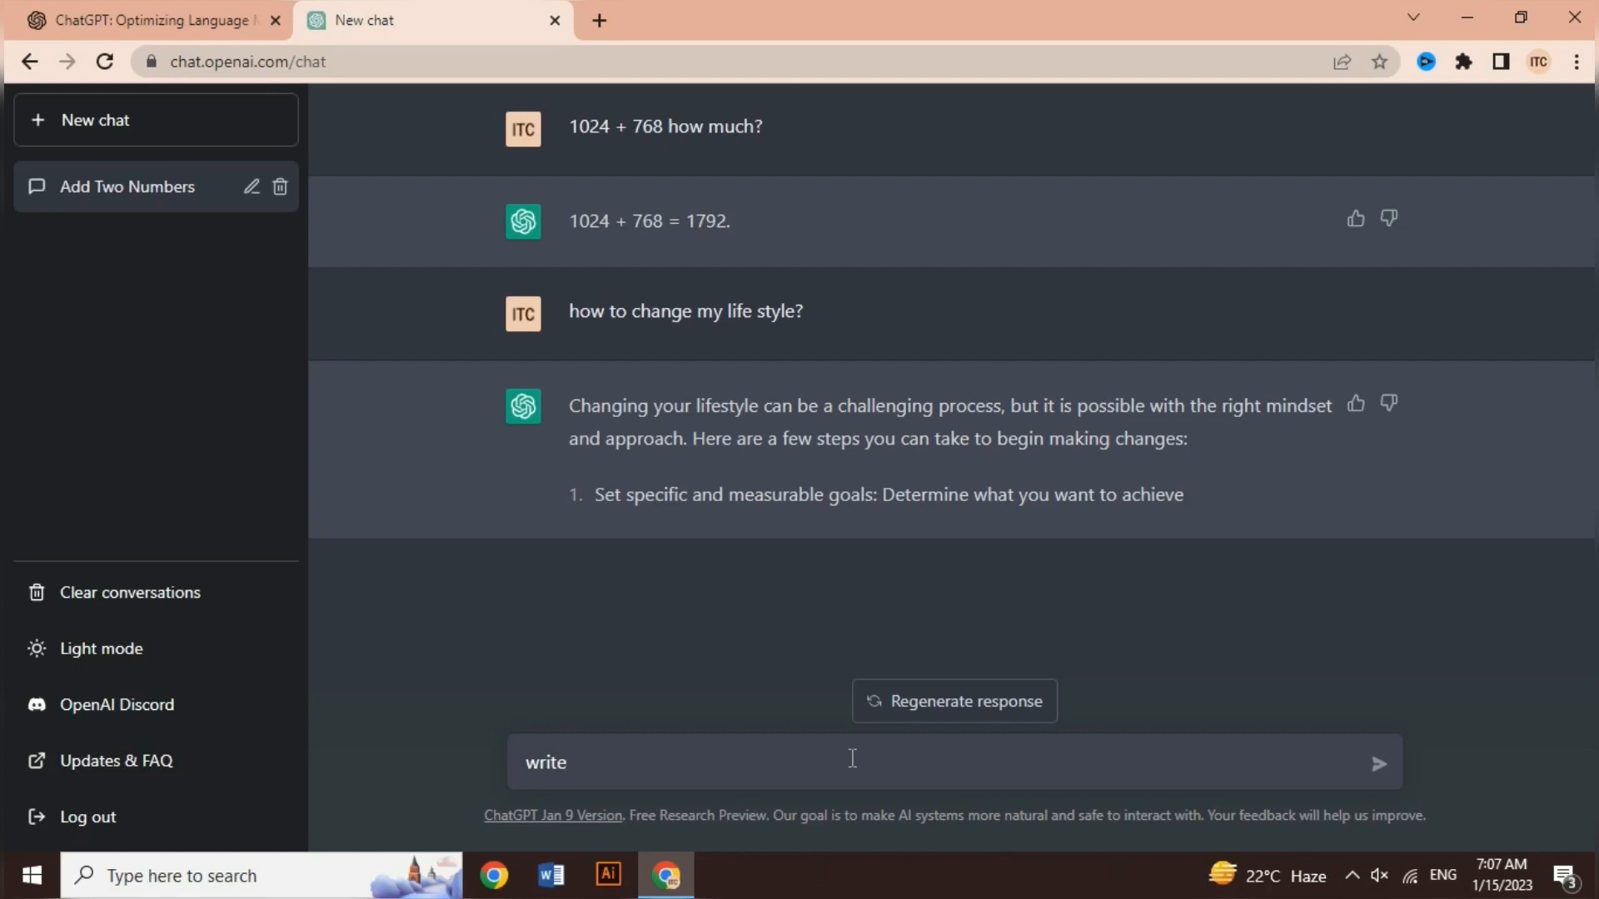
Ask "write an easy on karachi pakistan 500 words" in the same conversation
{"action": "type", "text": "n easy on karachi pakistan"}
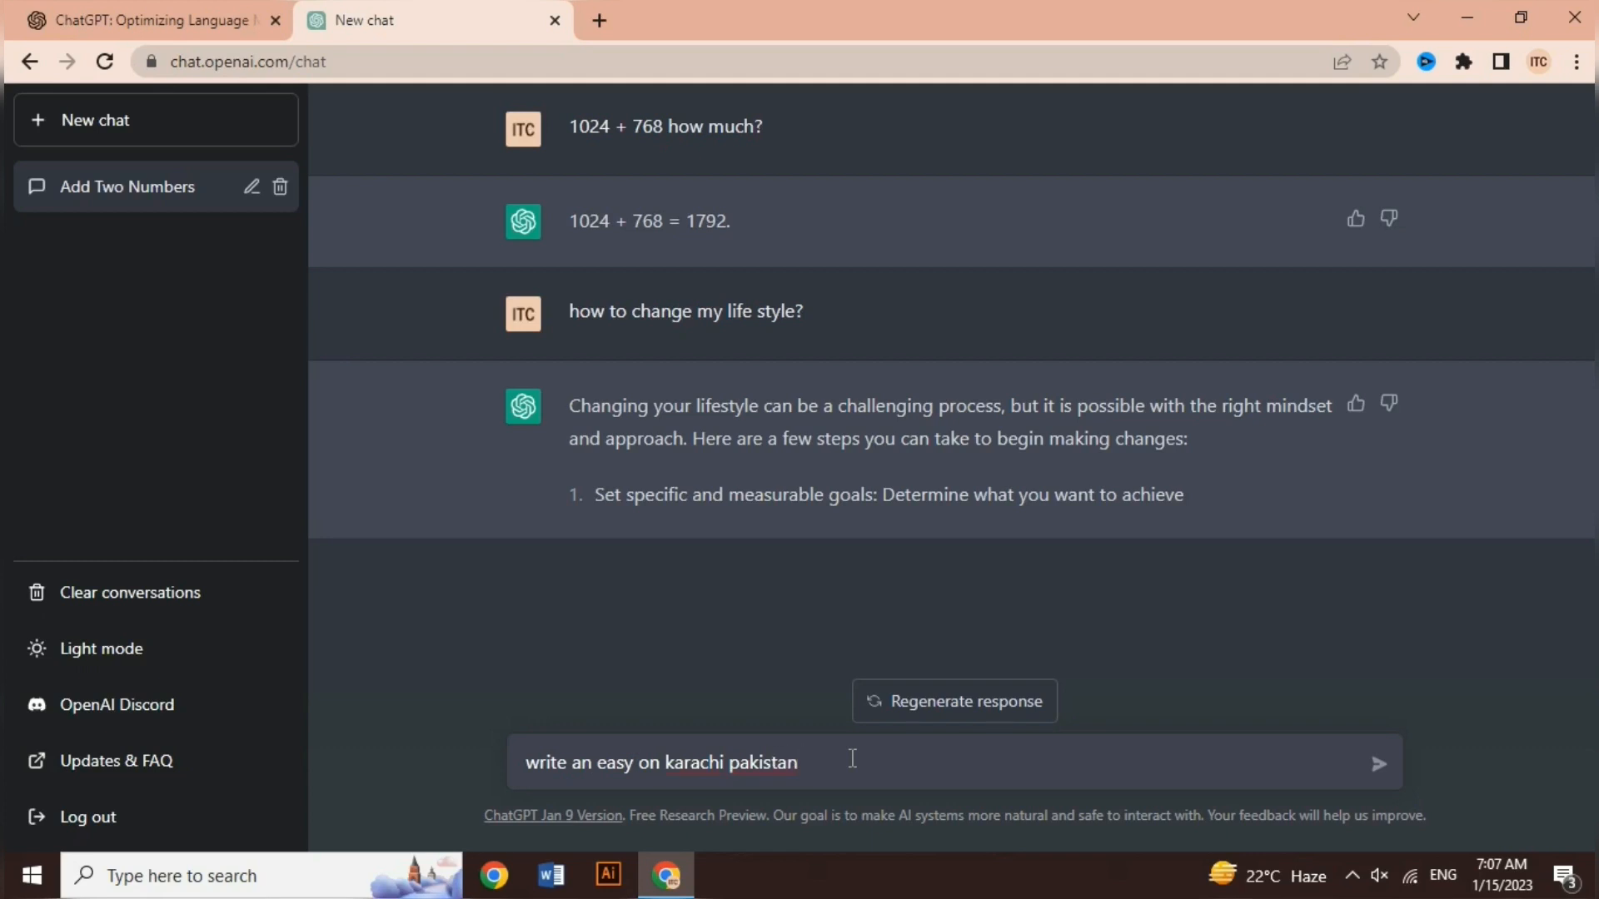
{"action": "type", "text": "500 words"}
{"action": "key", "text": "Return"}
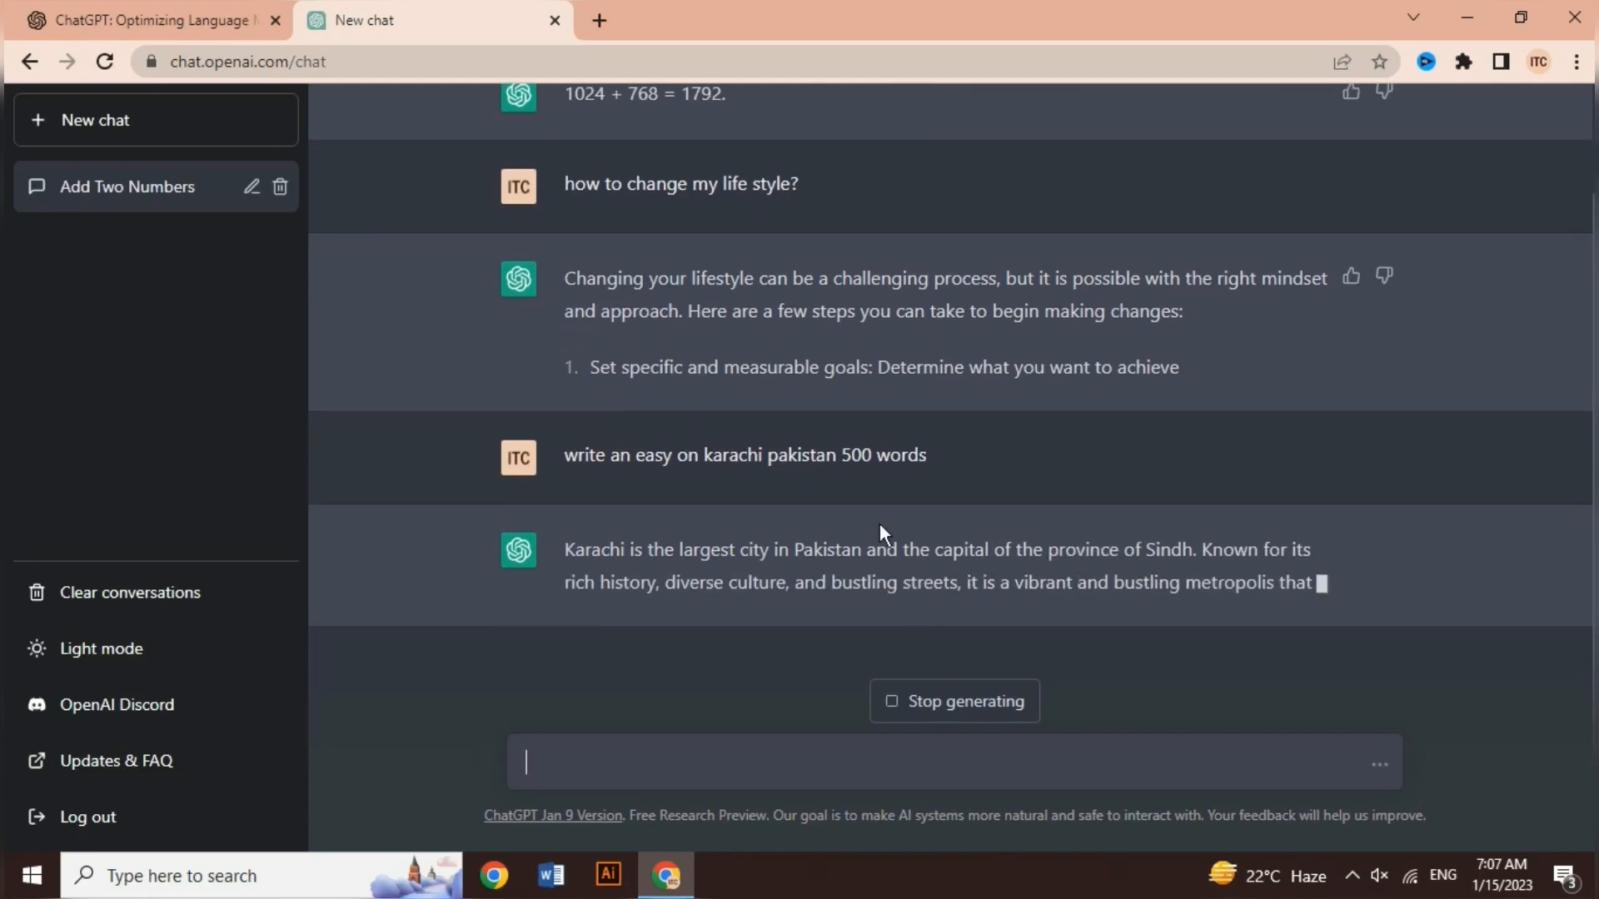
Read through the Karachi essay from its introduction to its conclusion, including the passages on culture, food and shopping
{"action": "left_click_drag", "start_coordinate": [842, 423], "coordinate": [863, 422]}
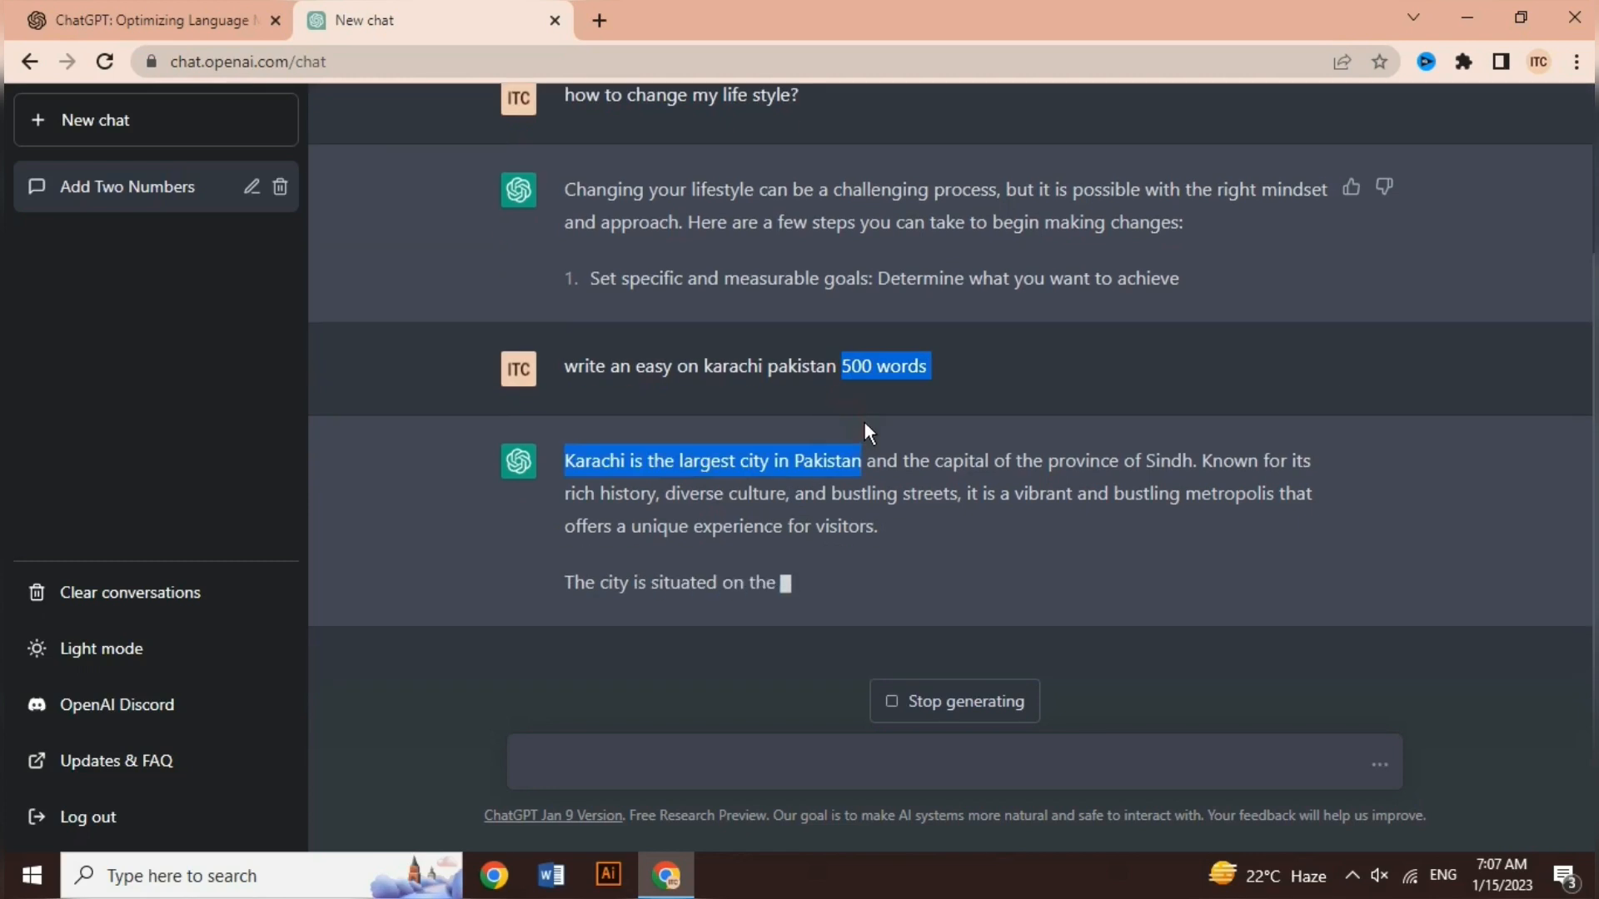
{"action": "left_click", "coordinate": [861, 376]}
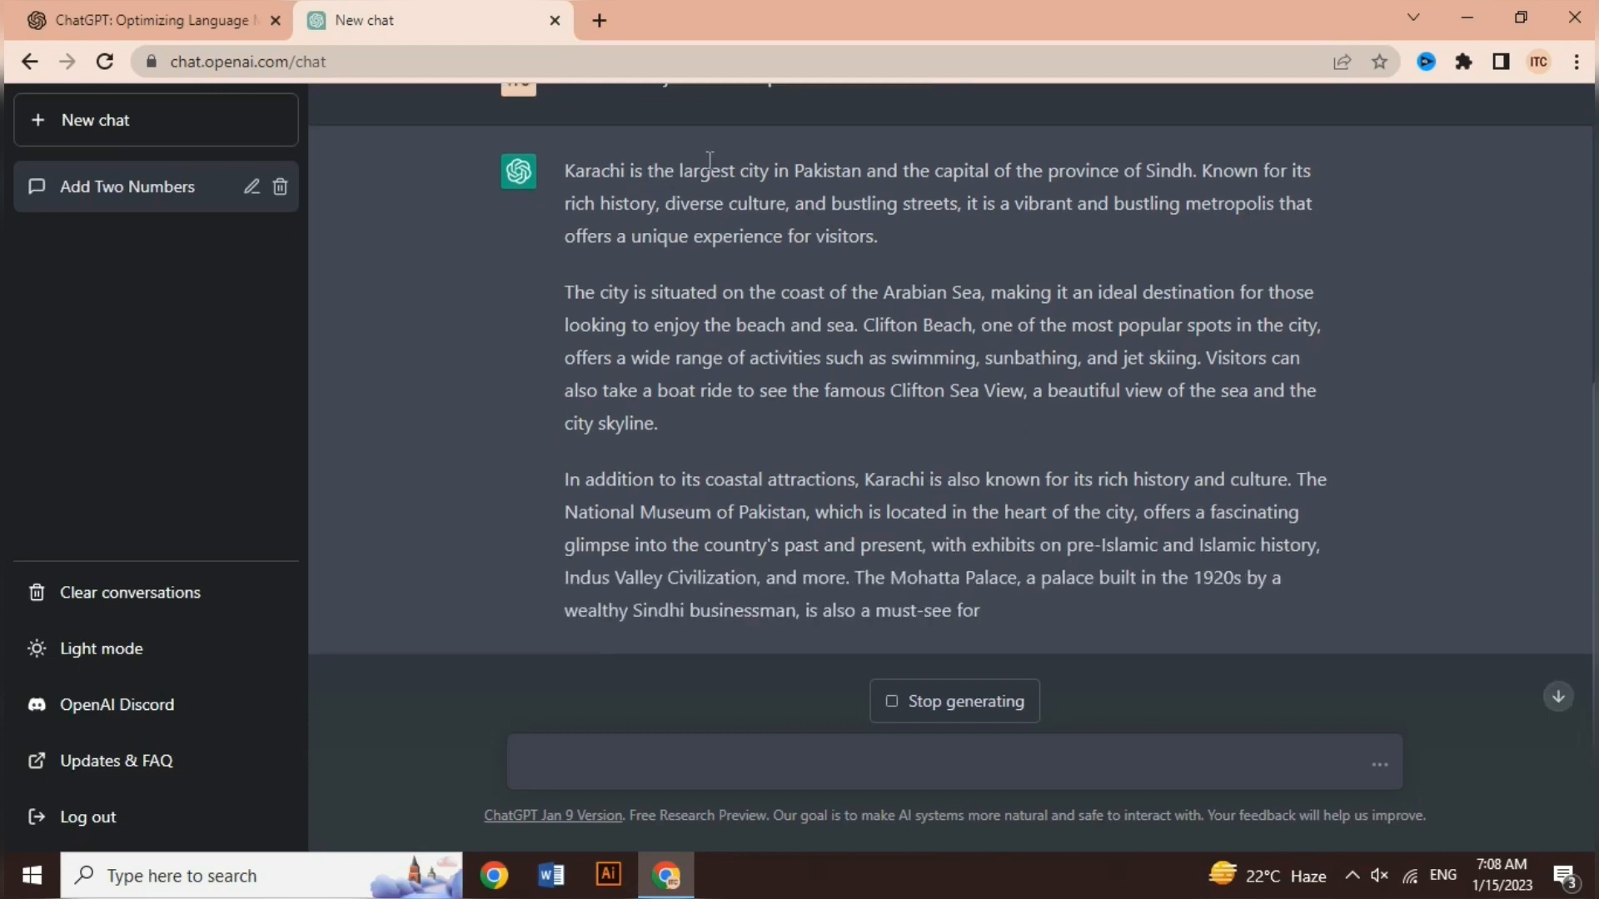
{"action": "scroll", "coordinate": [733, 208], "scroll_direction": "up", "scroll_amount": 1}
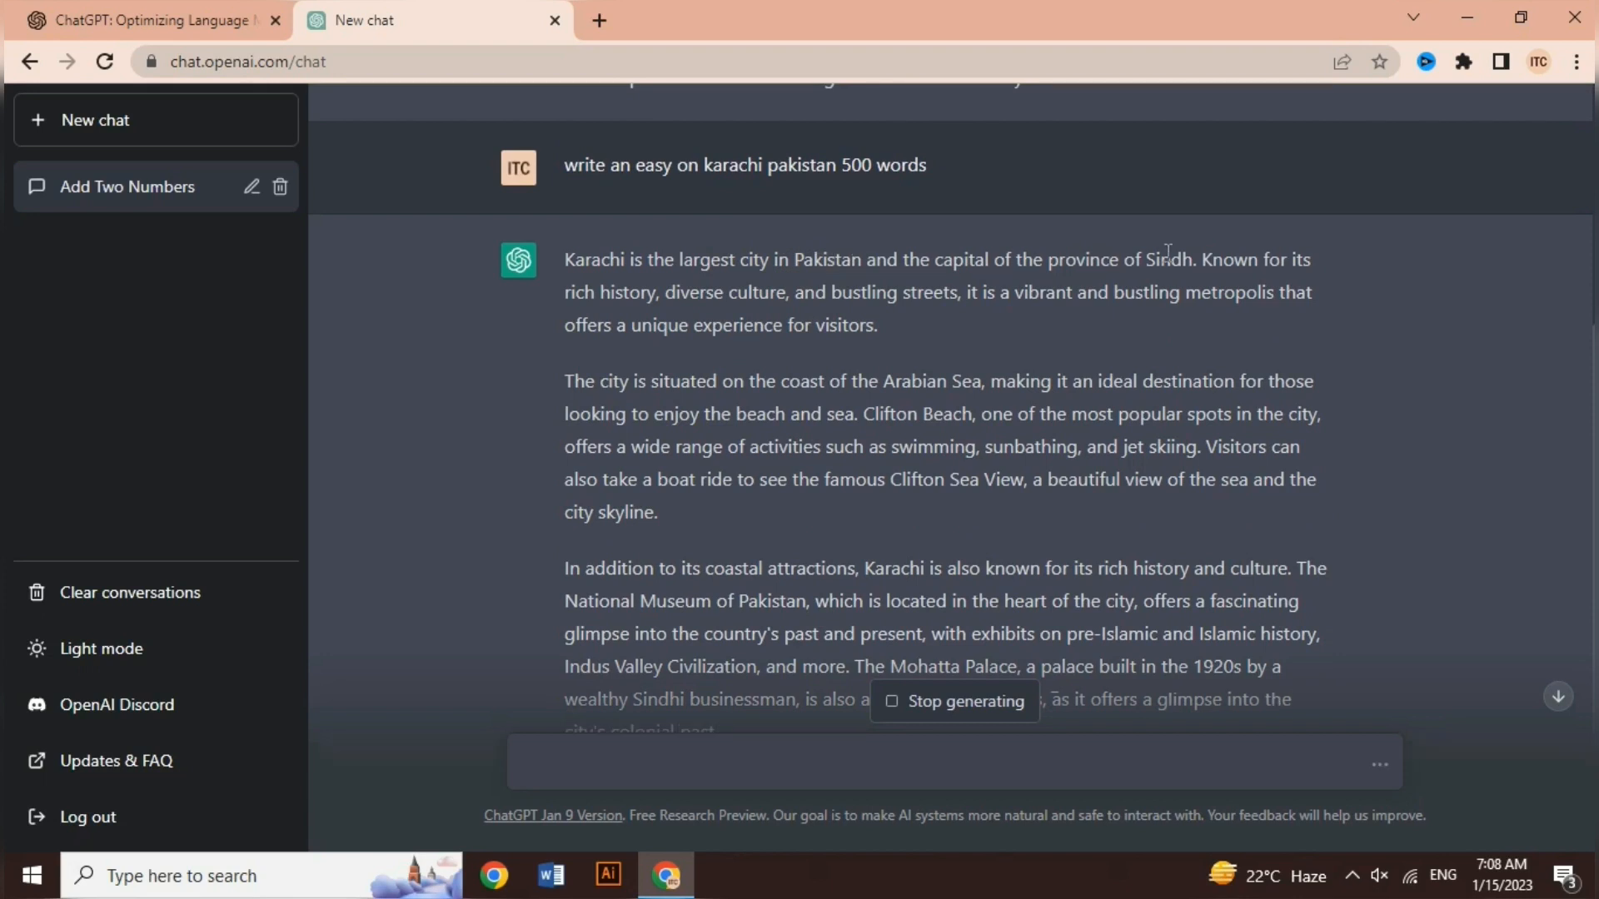
{"action": "scroll", "coordinate": [903, 450], "scroll_direction": "down", "scroll_amount": 1}
{"action": "scroll", "coordinate": [904, 449], "scroll_direction": "down", "scroll_amount": 1}
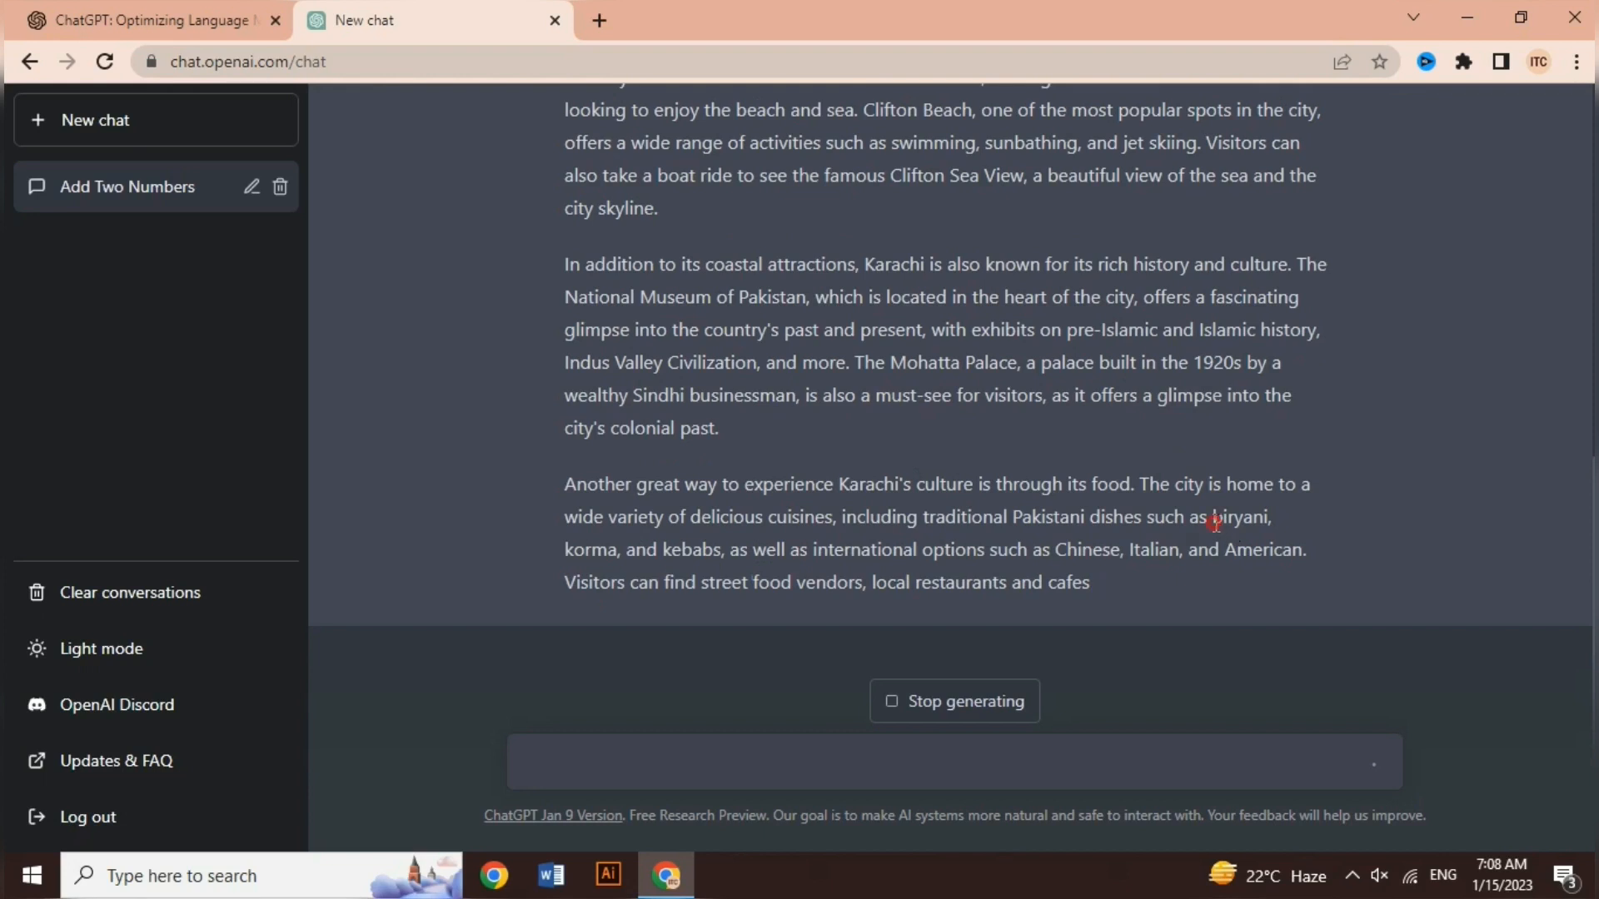
{"action": "left_click_drag", "start_coordinate": [1215, 523], "coordinate": [1269, 519]}
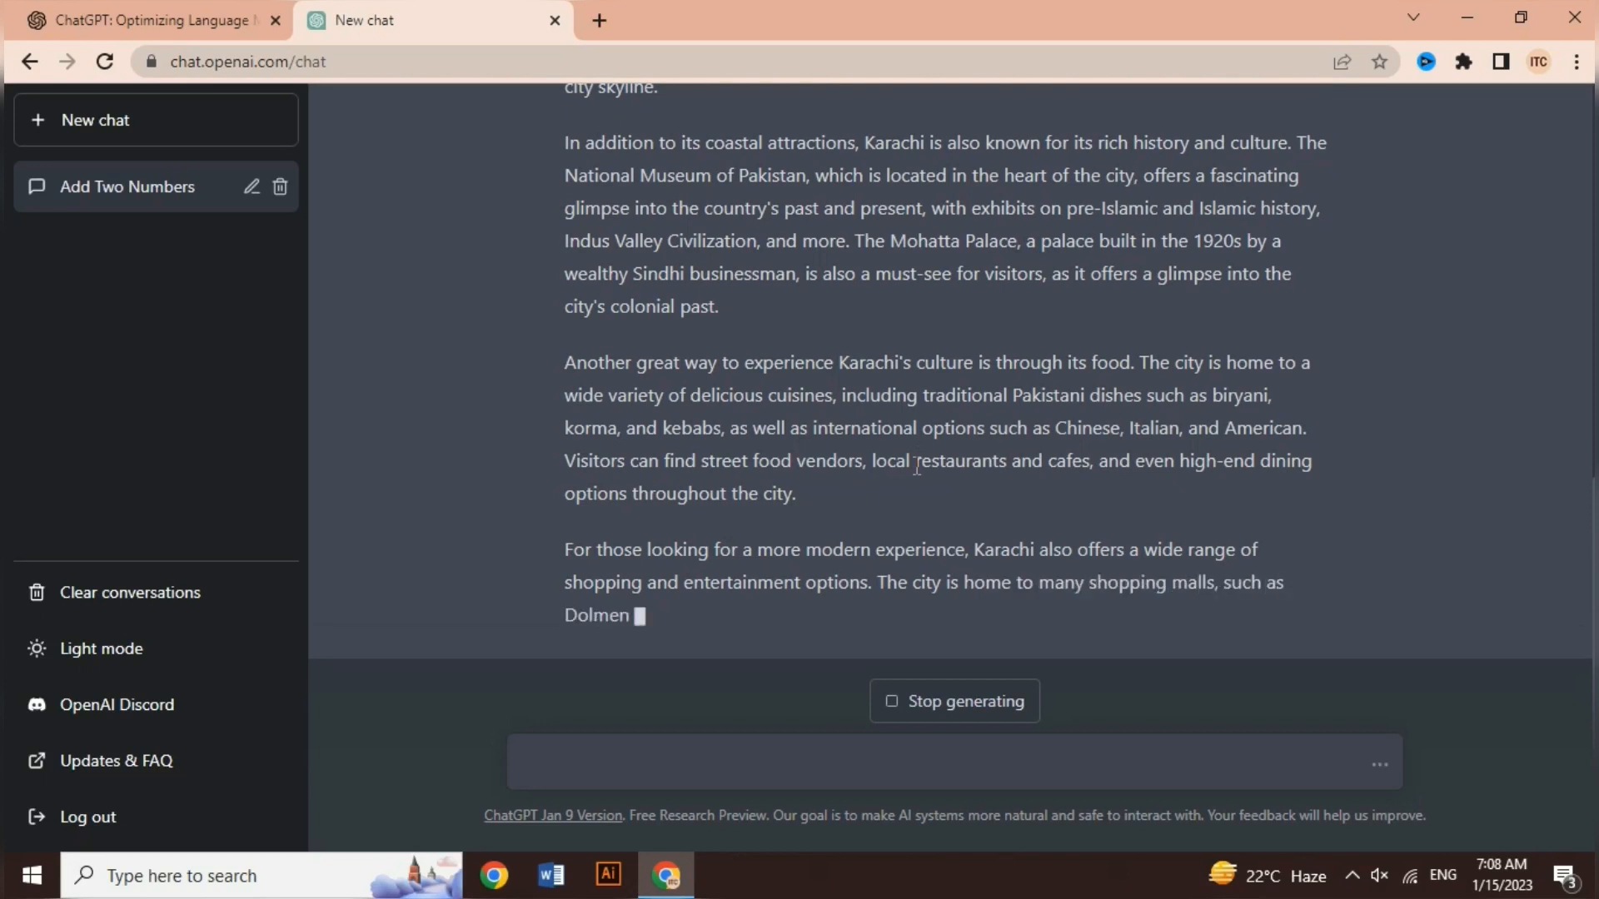
{"action": "left_click_drag", "start_coordinate": [1089, 364], "coordinate": [1143, 364]}
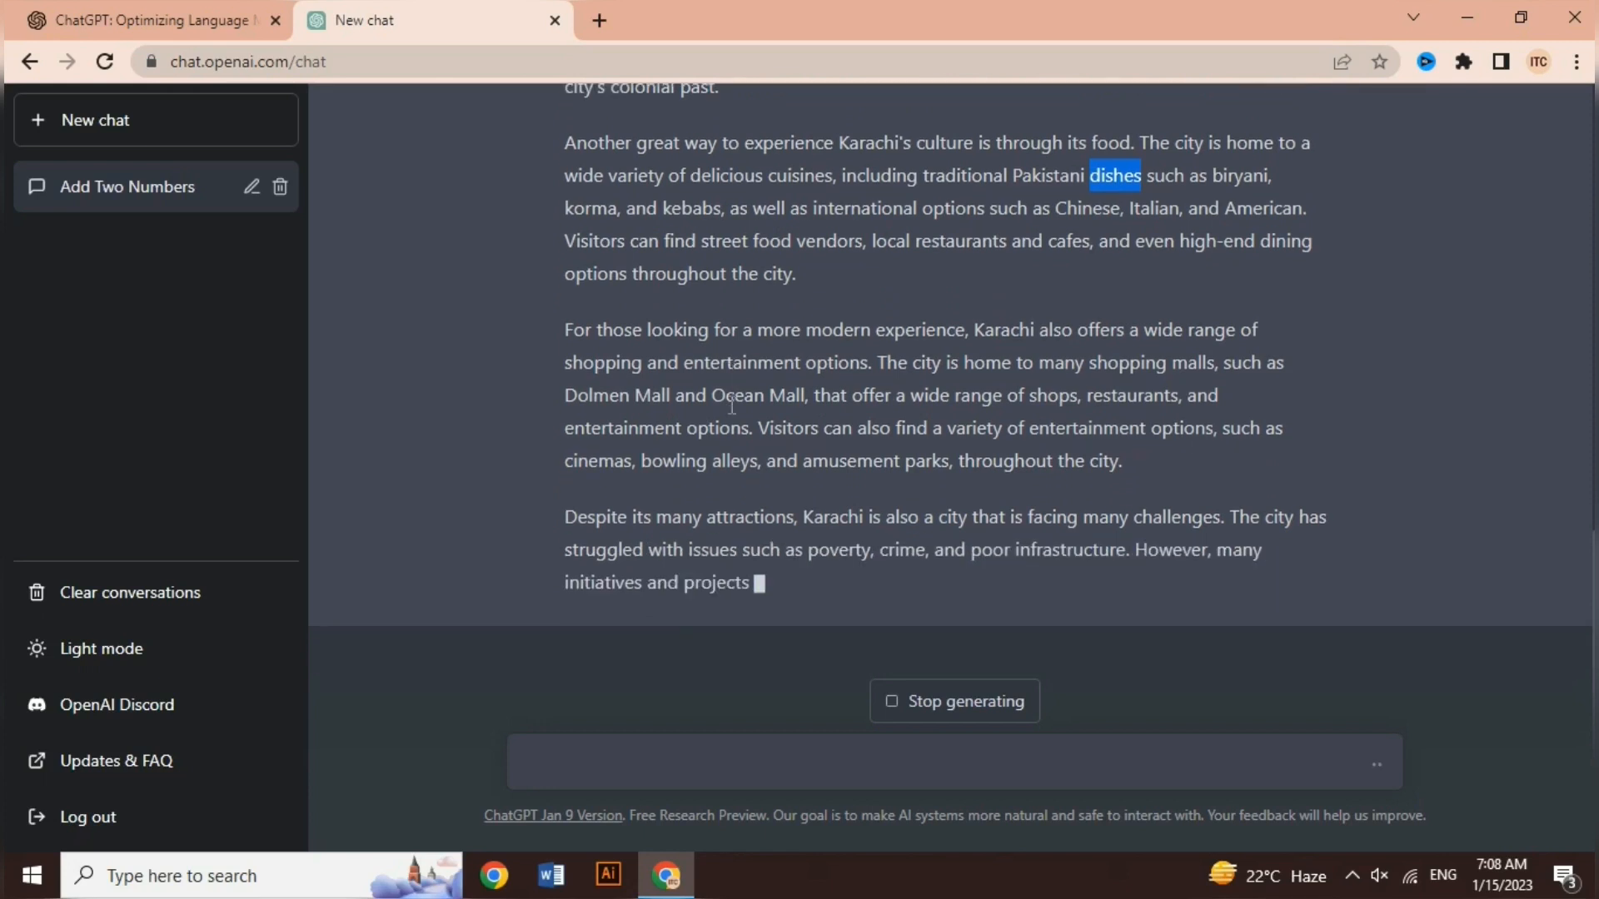
{"action": "scroll", "coordinate": [757, 463], "scroll_direction": "up", "scroll_amount": 8}
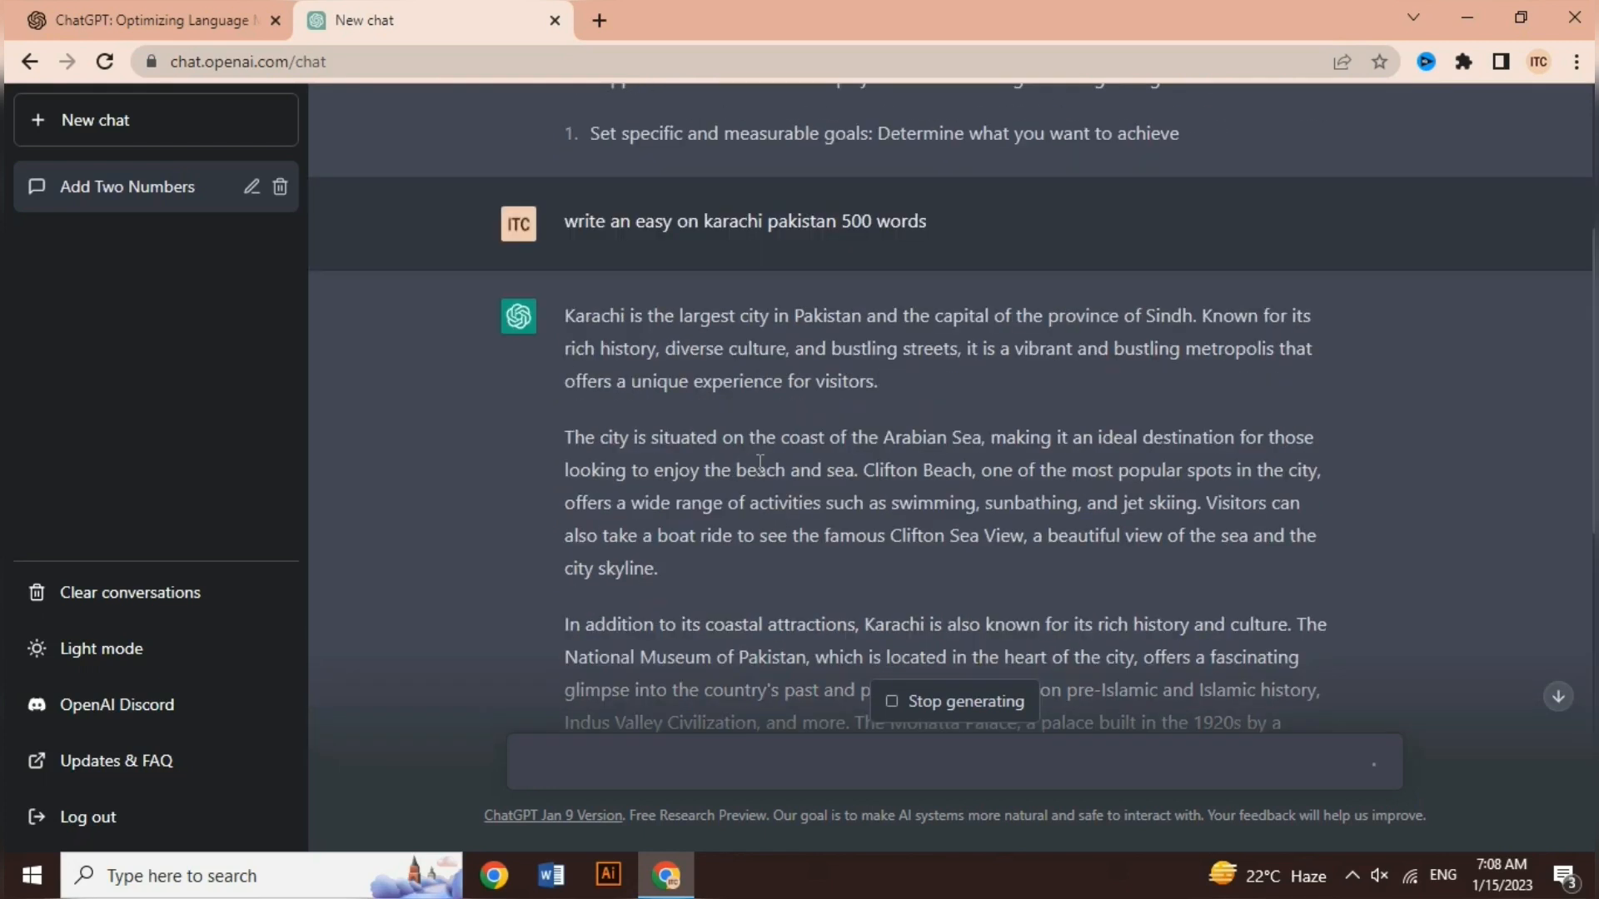
{"action": "scroll", "coordinate": [759, 463], "scroll_direction": "down", "scroll_amount": 10}
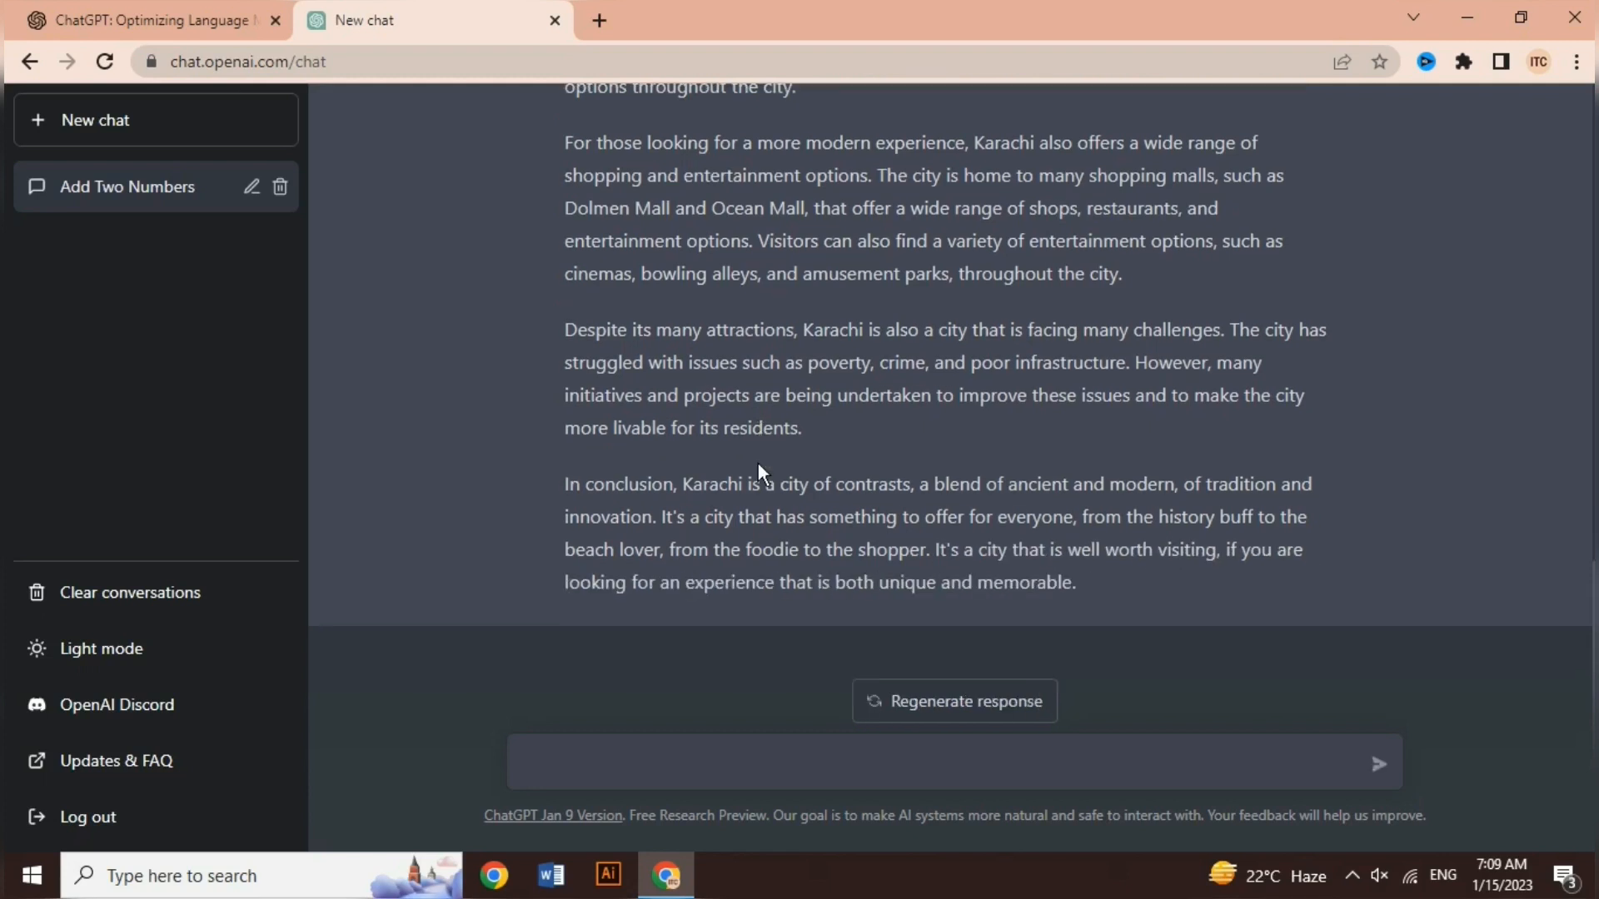
{"action": "scroll", "coordinate": [757, 462], "scroll_direction": "up", "scroll_amount": 5}
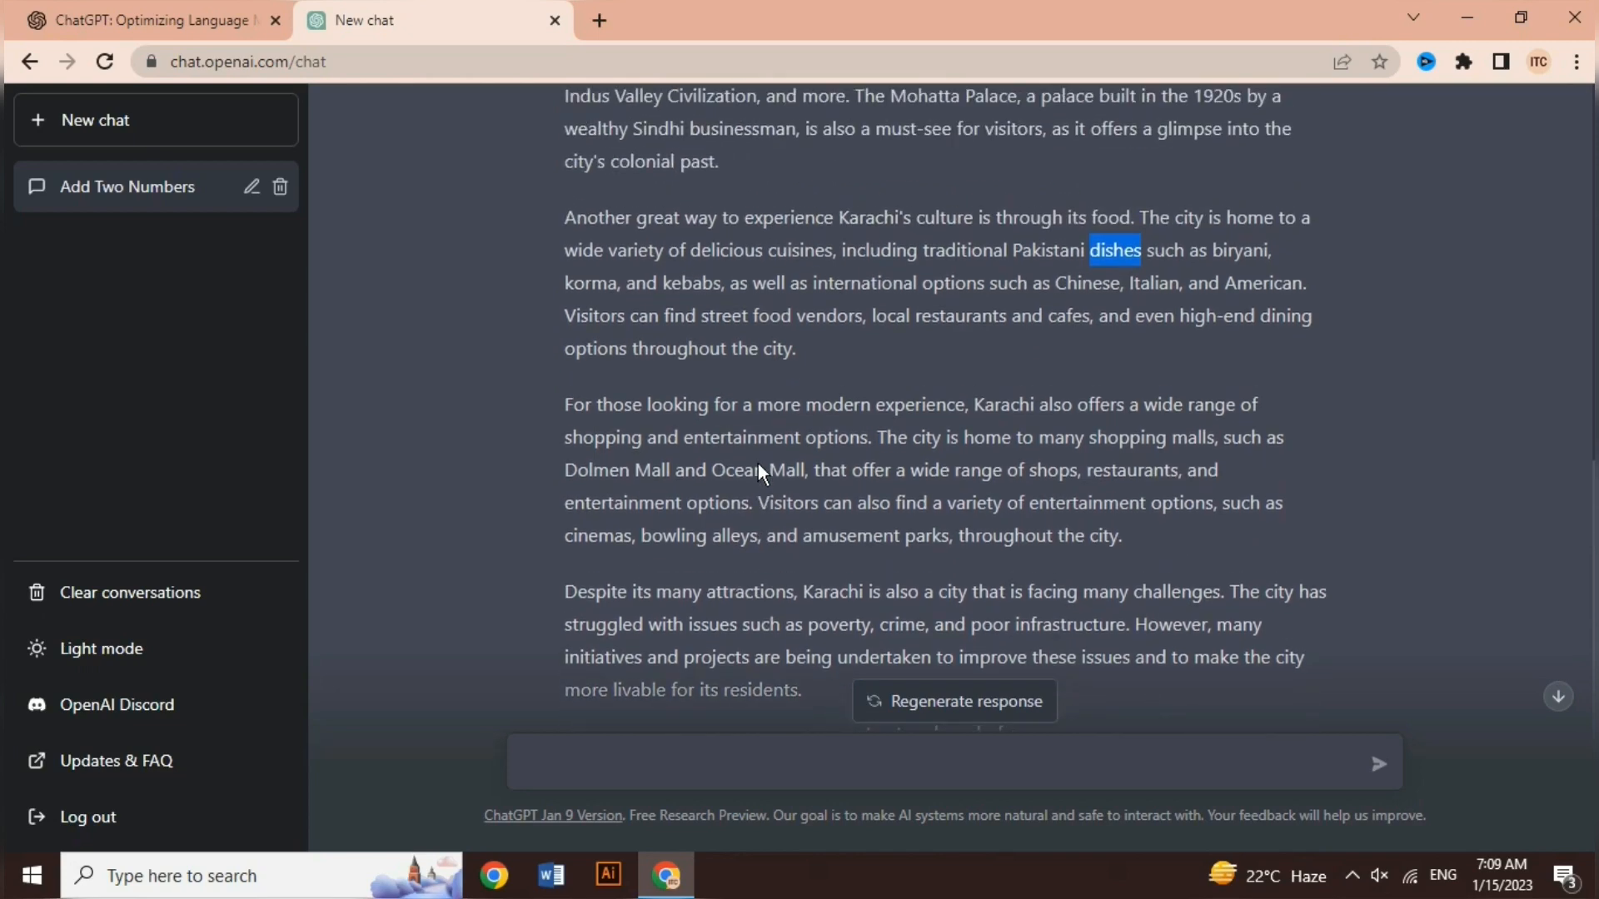
{"action": "scroll", "coordinate": [758, 462], "scroll_direction": "up", "scroll_amount": 5}
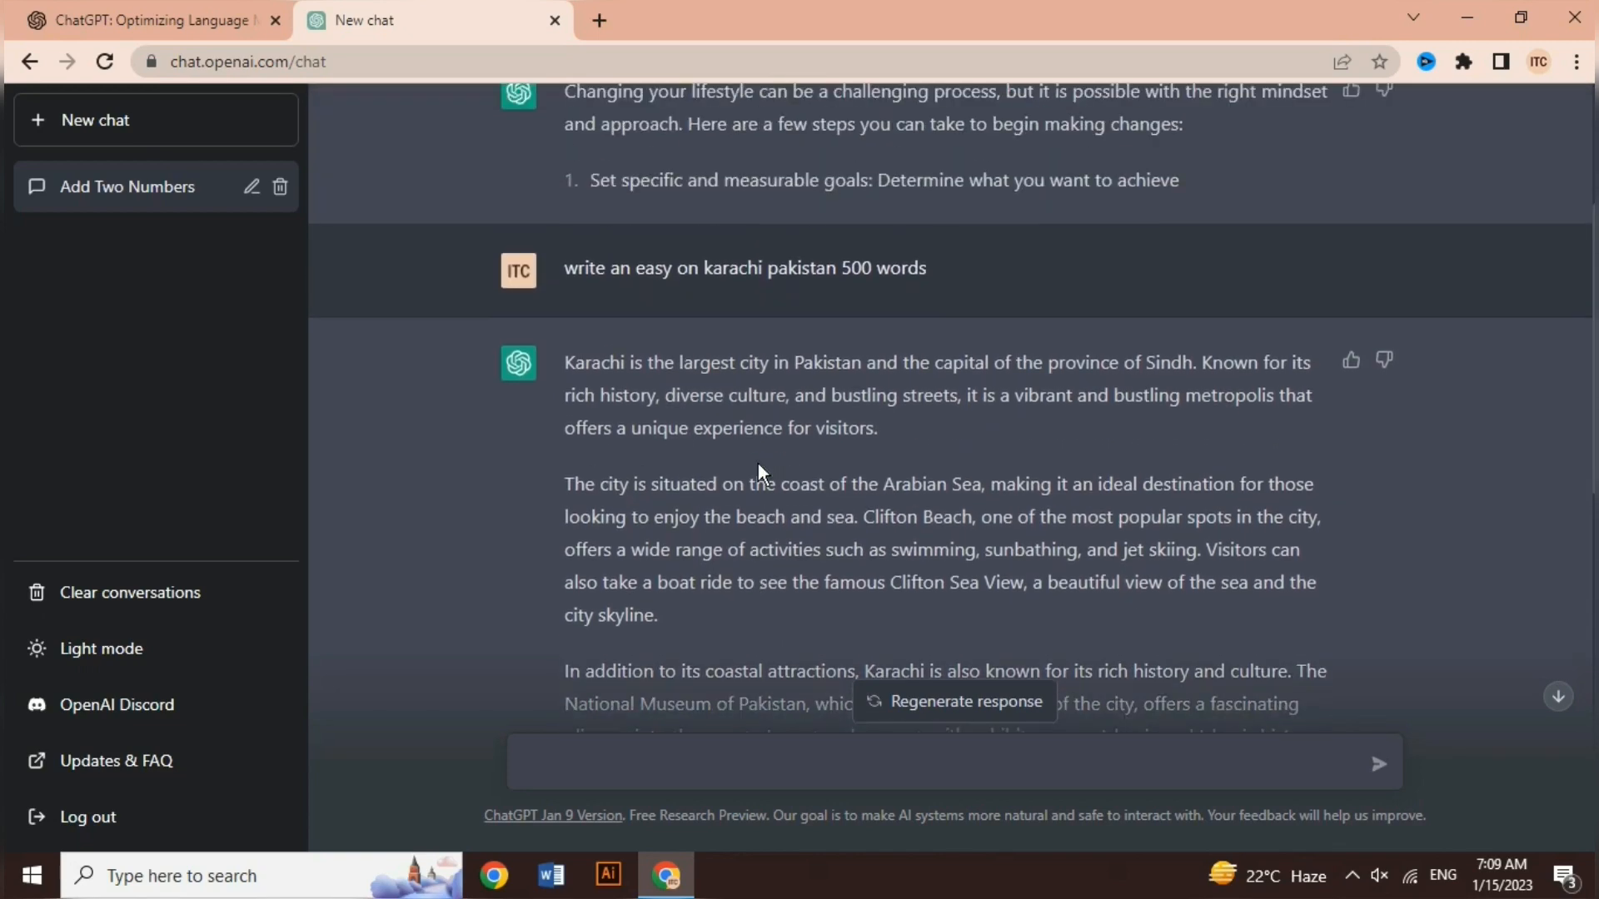
{"action": "scroll", "coordinate": [757, 462], "scroll_direction": "down", "scroll_amount": 3}
{"action": "scroll", "coordinate": [758, 471], "scroll_direction": "down", "scroll_amount": 7}
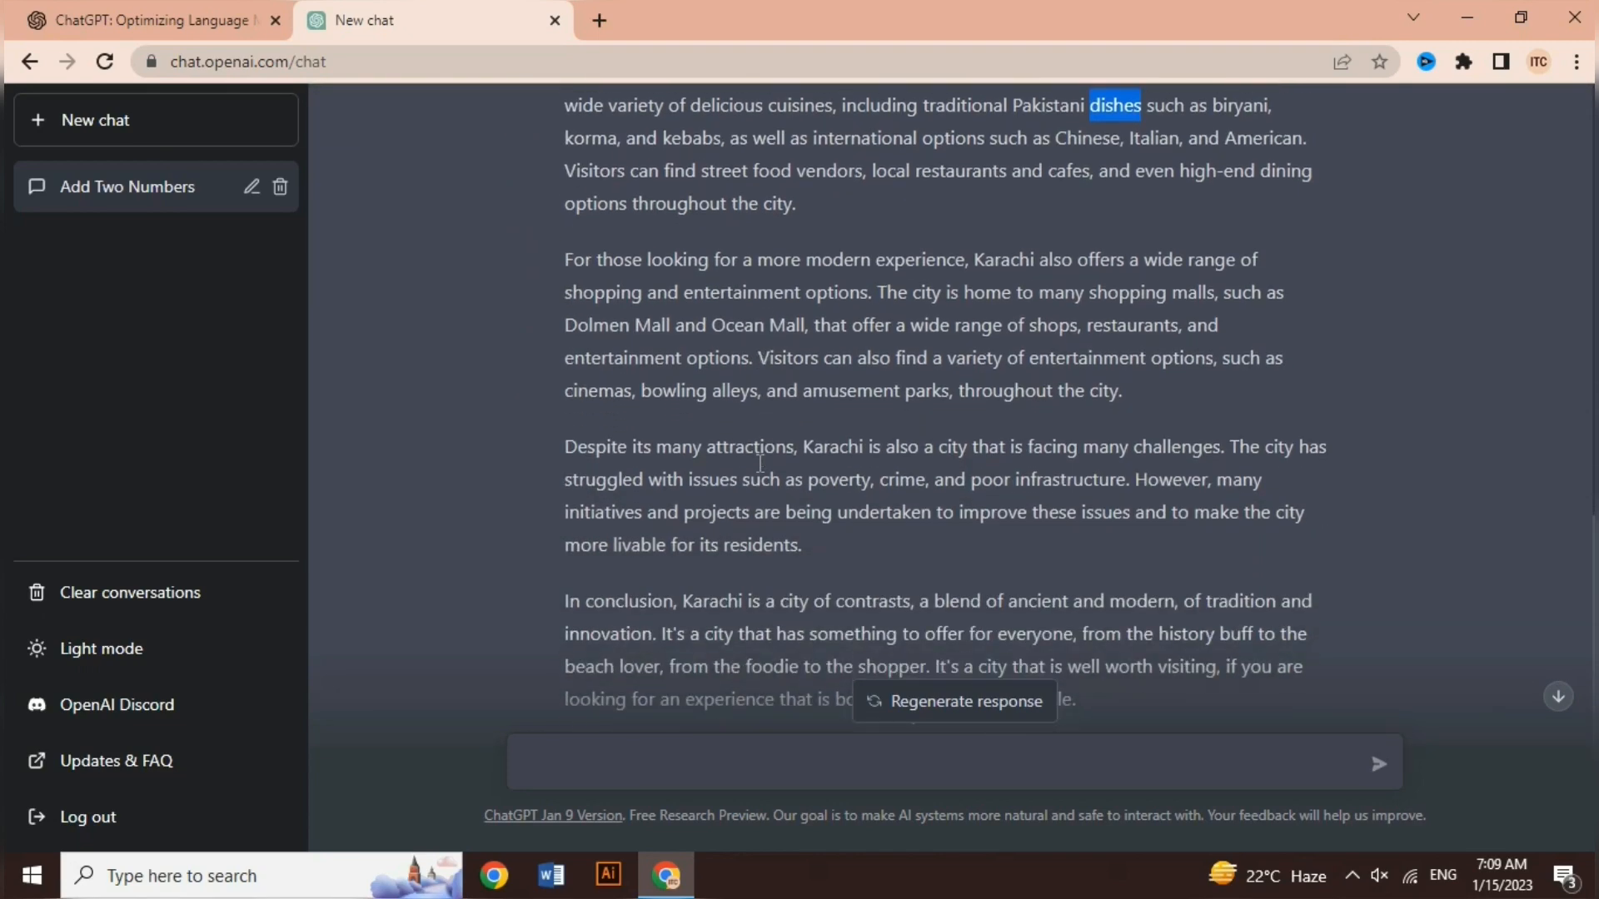
{"action": "scroll", "coordinate": [758, 464], "scroll_direction": "down", "scroll_amount": 1}
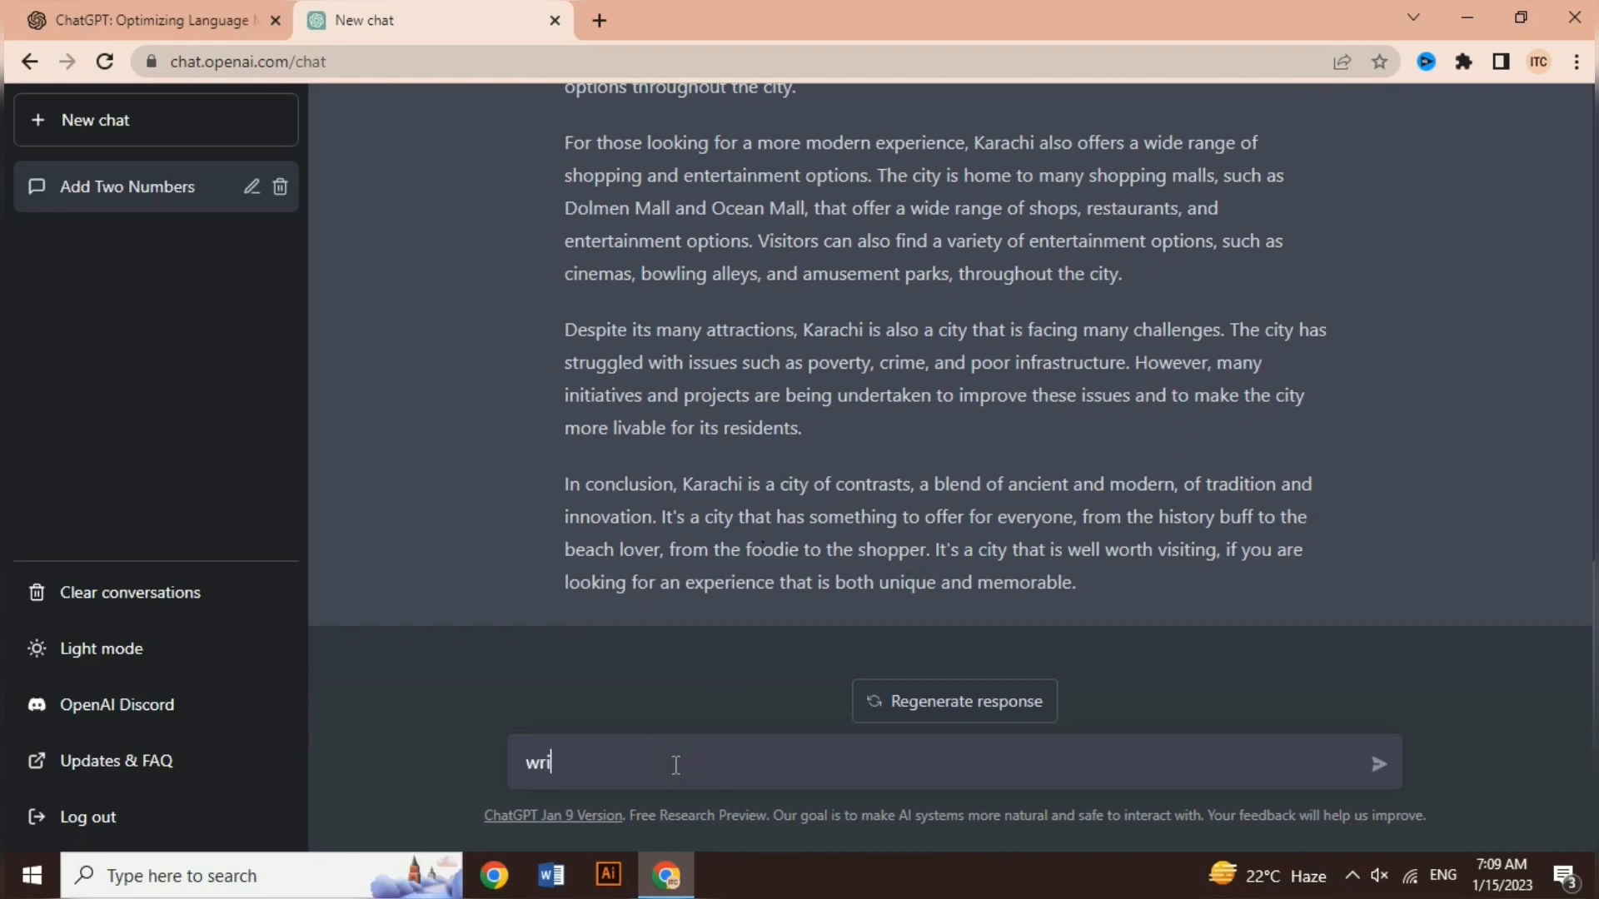
Ask "write a html code for my website" and look through the generated code and its closing notes
{"action": "type", "text": "te a html code for my website"}
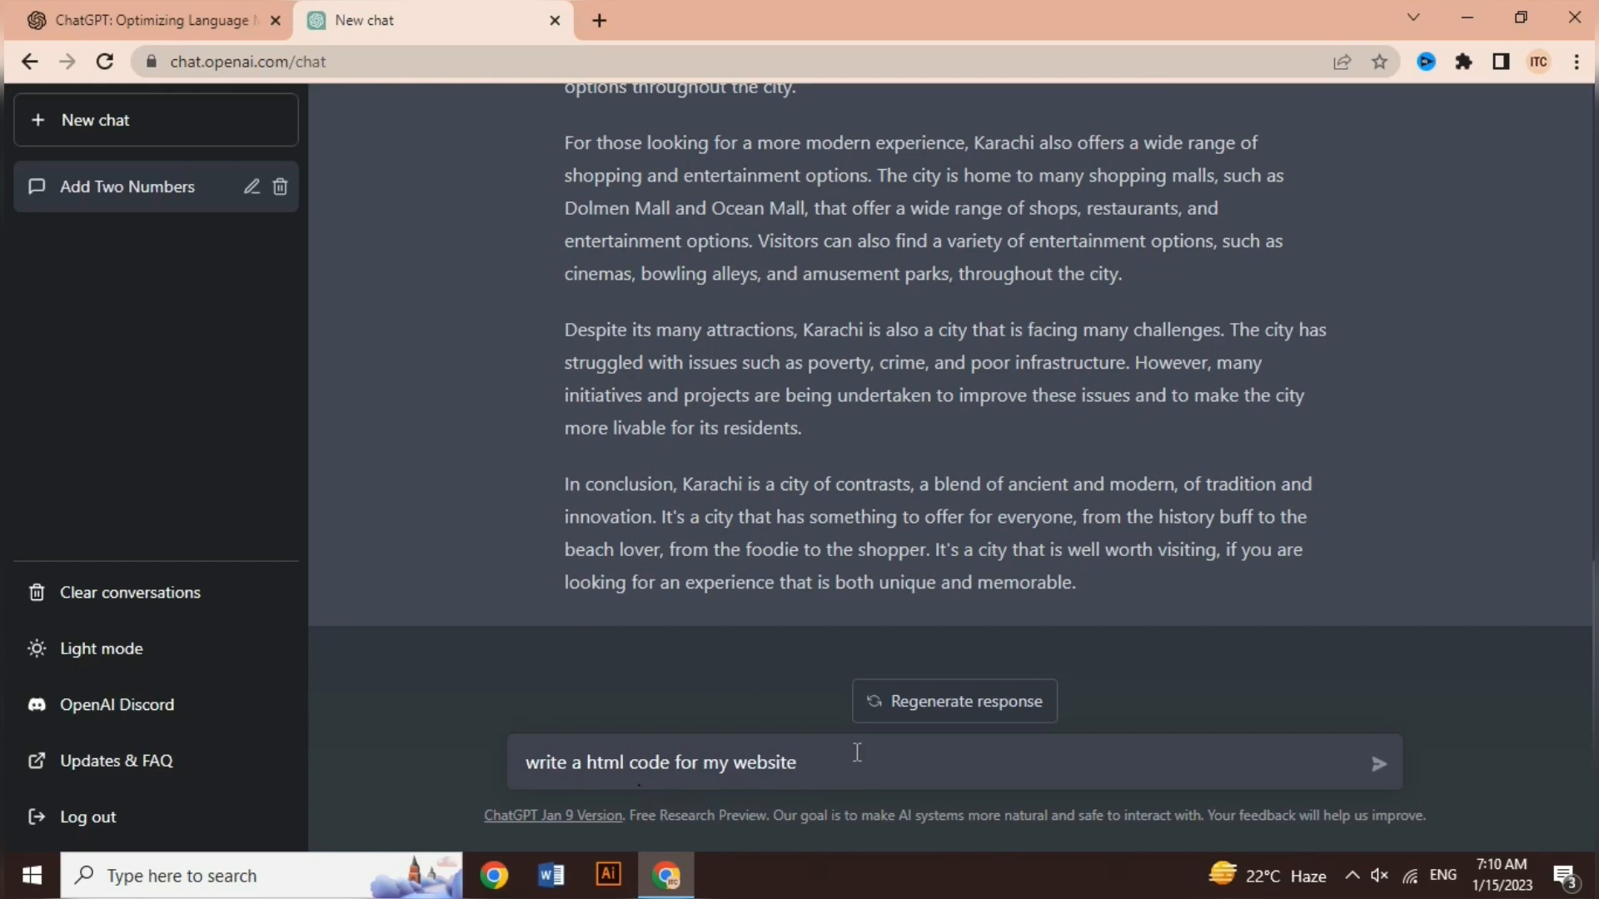
{"action": "key", "text": "Return"}
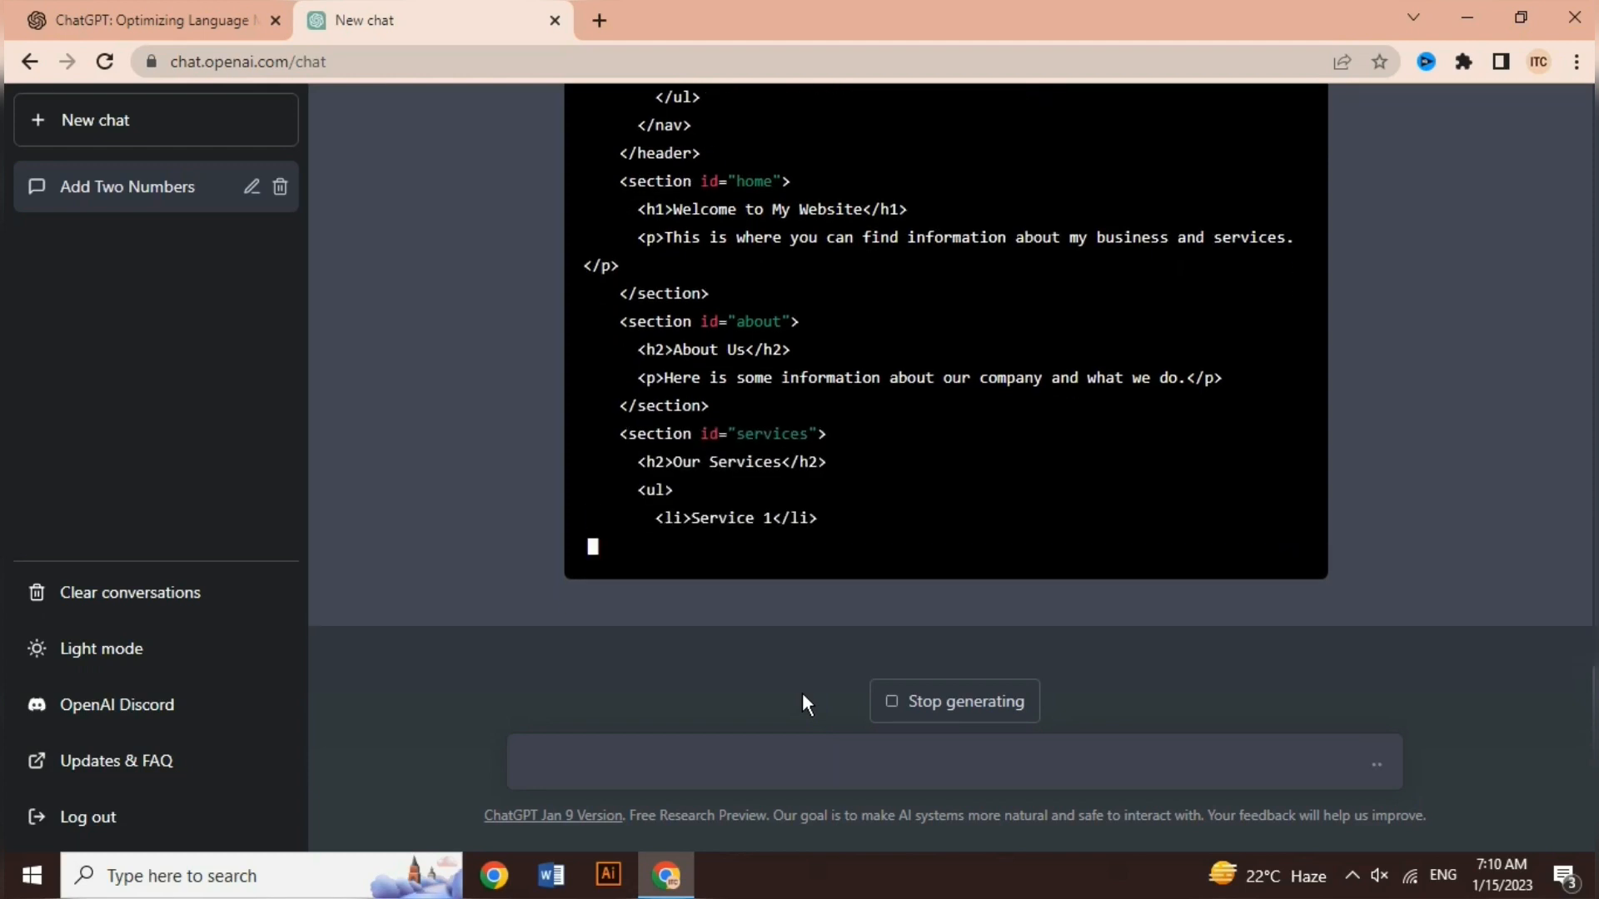
{"action": "scroll", "coordinate": [1057, 500], "scroll_direction": "down", "scroll_amount": 3}
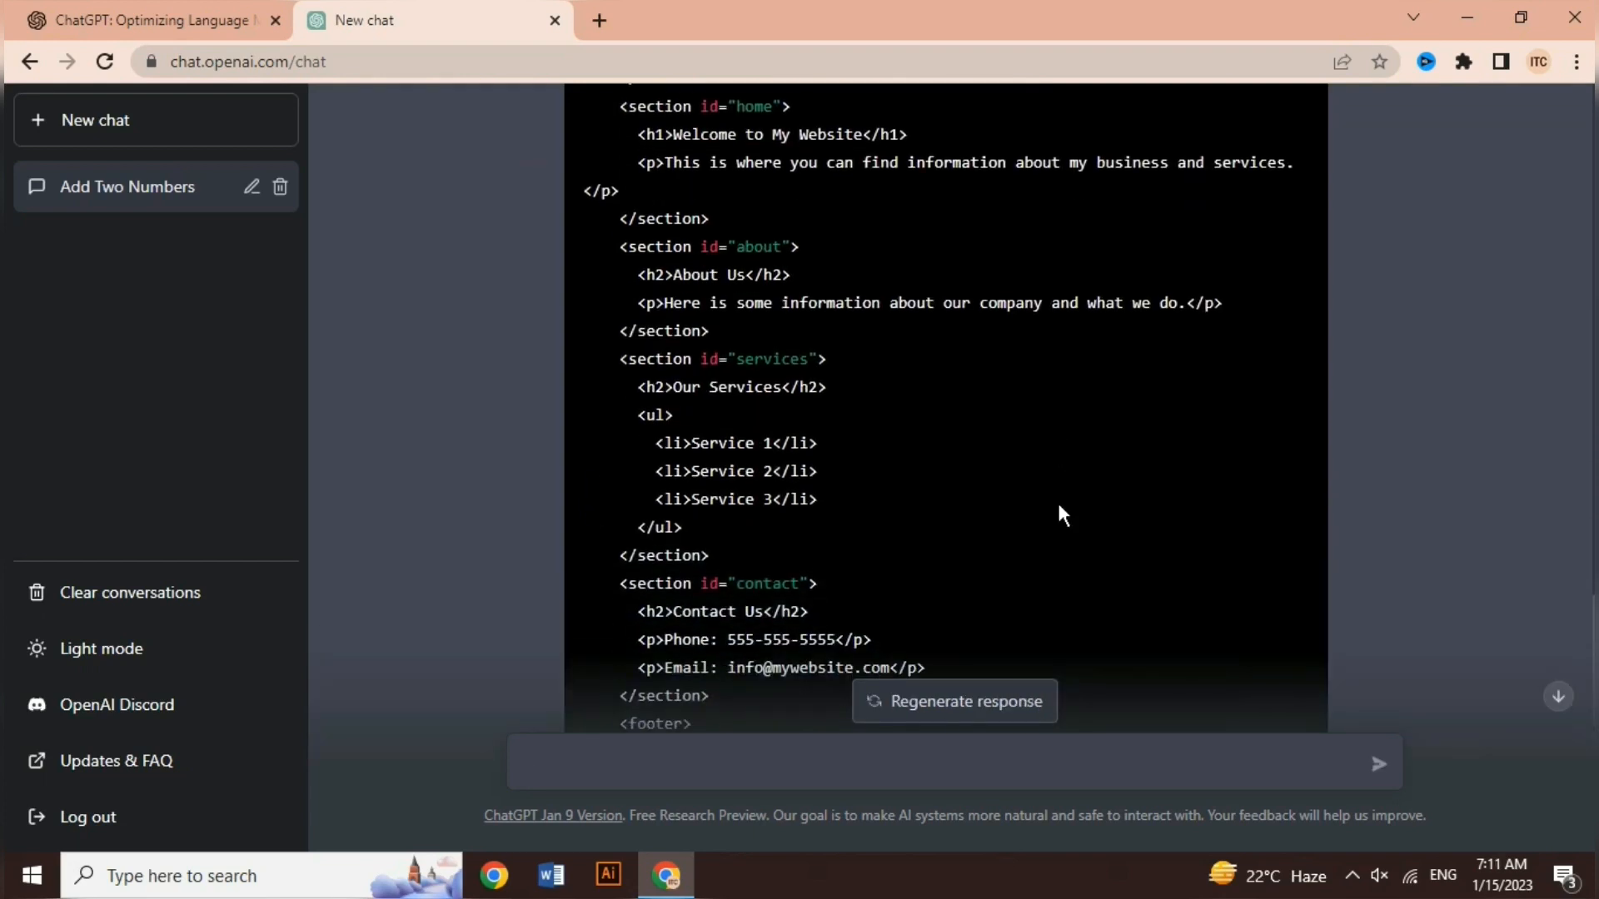
{"action": "scroll", "coordinate": [1059, 508], "scroll_direction": "down", "scroll_amount": 3}
{"action": "scroll", "coordinate": [1060, 508], "scroll_direction": "up", "scroll_amount": 8}
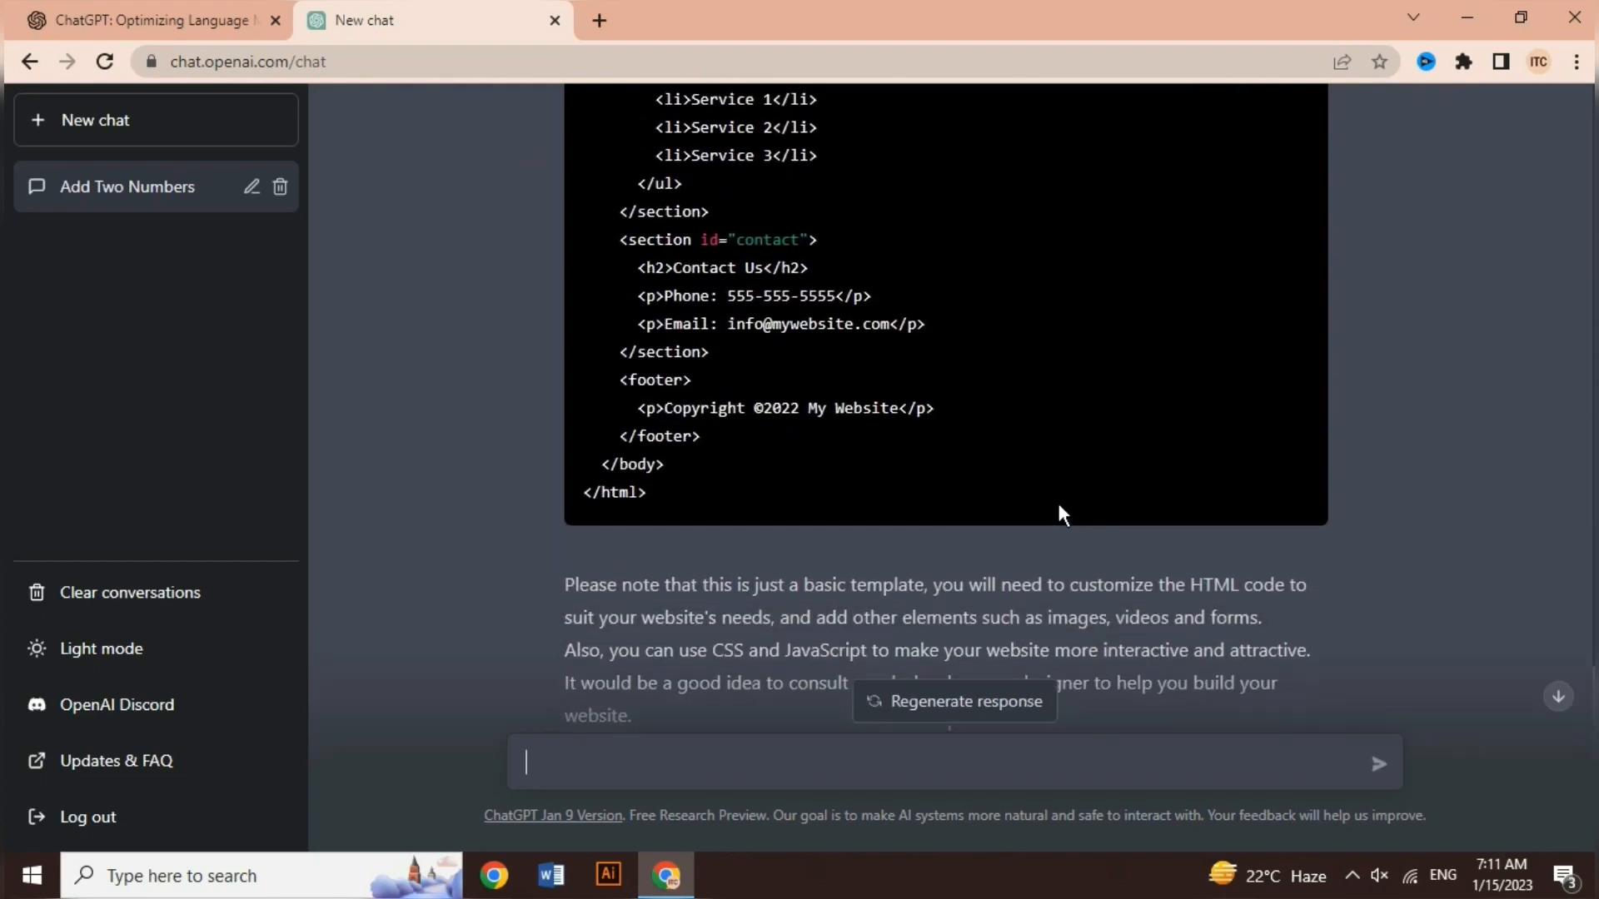
{"action": "scroll", "coordinate": [1063, 512], "scroll_direction": "up", "scroll_amount": 5}
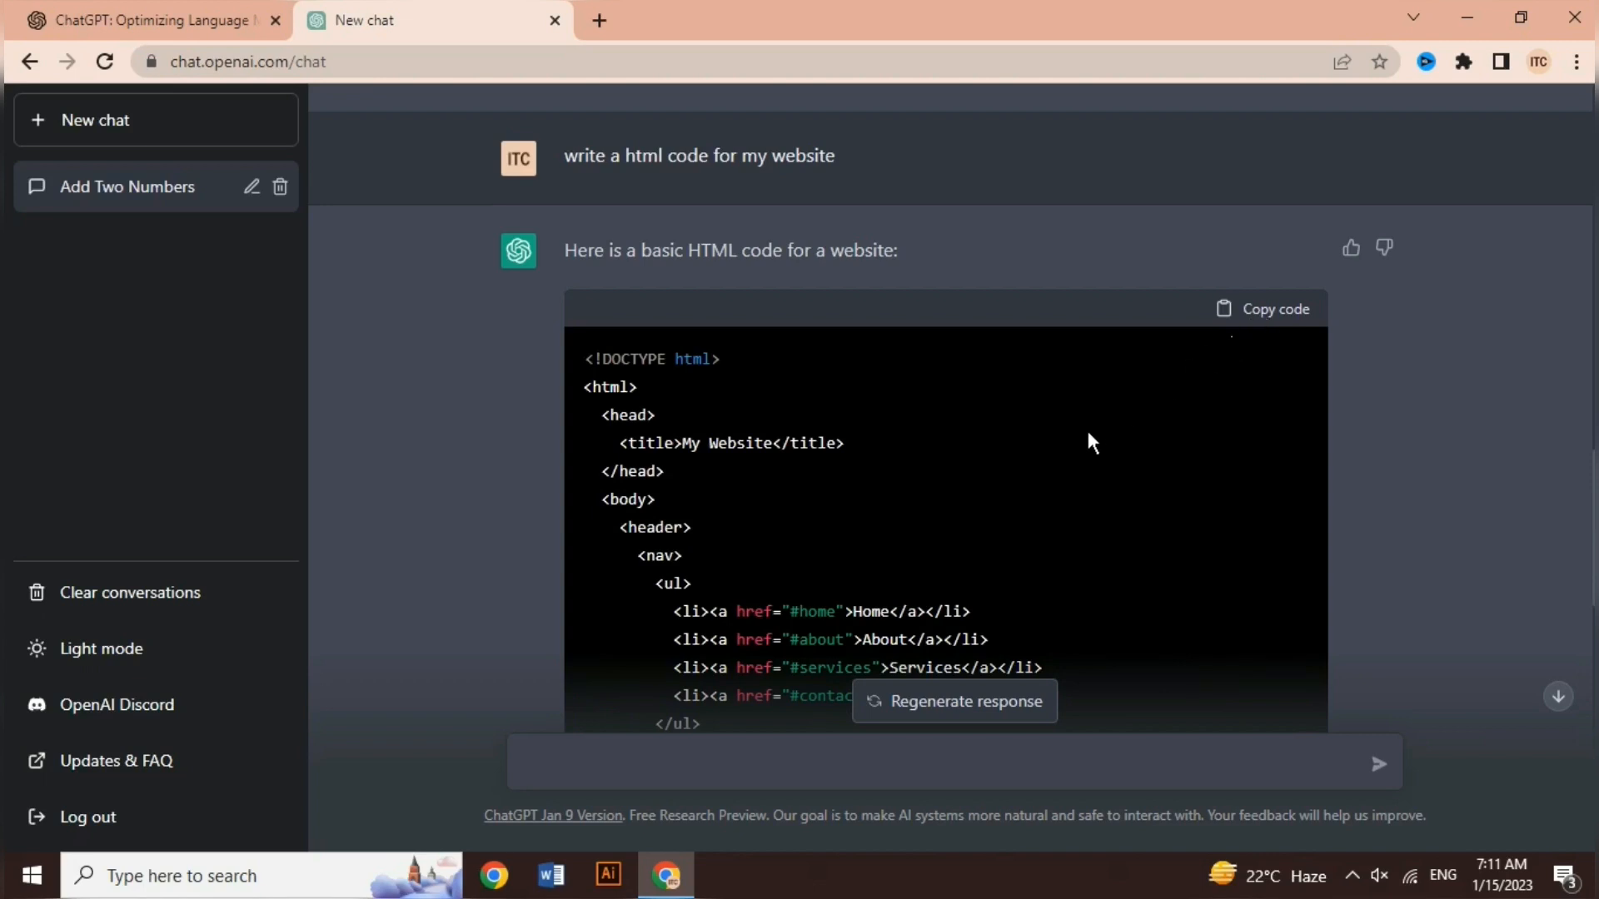
{"action": "scroll", "coordinate": [1023, 543], "scroll_direction": "down", "scroll_amount": 8}
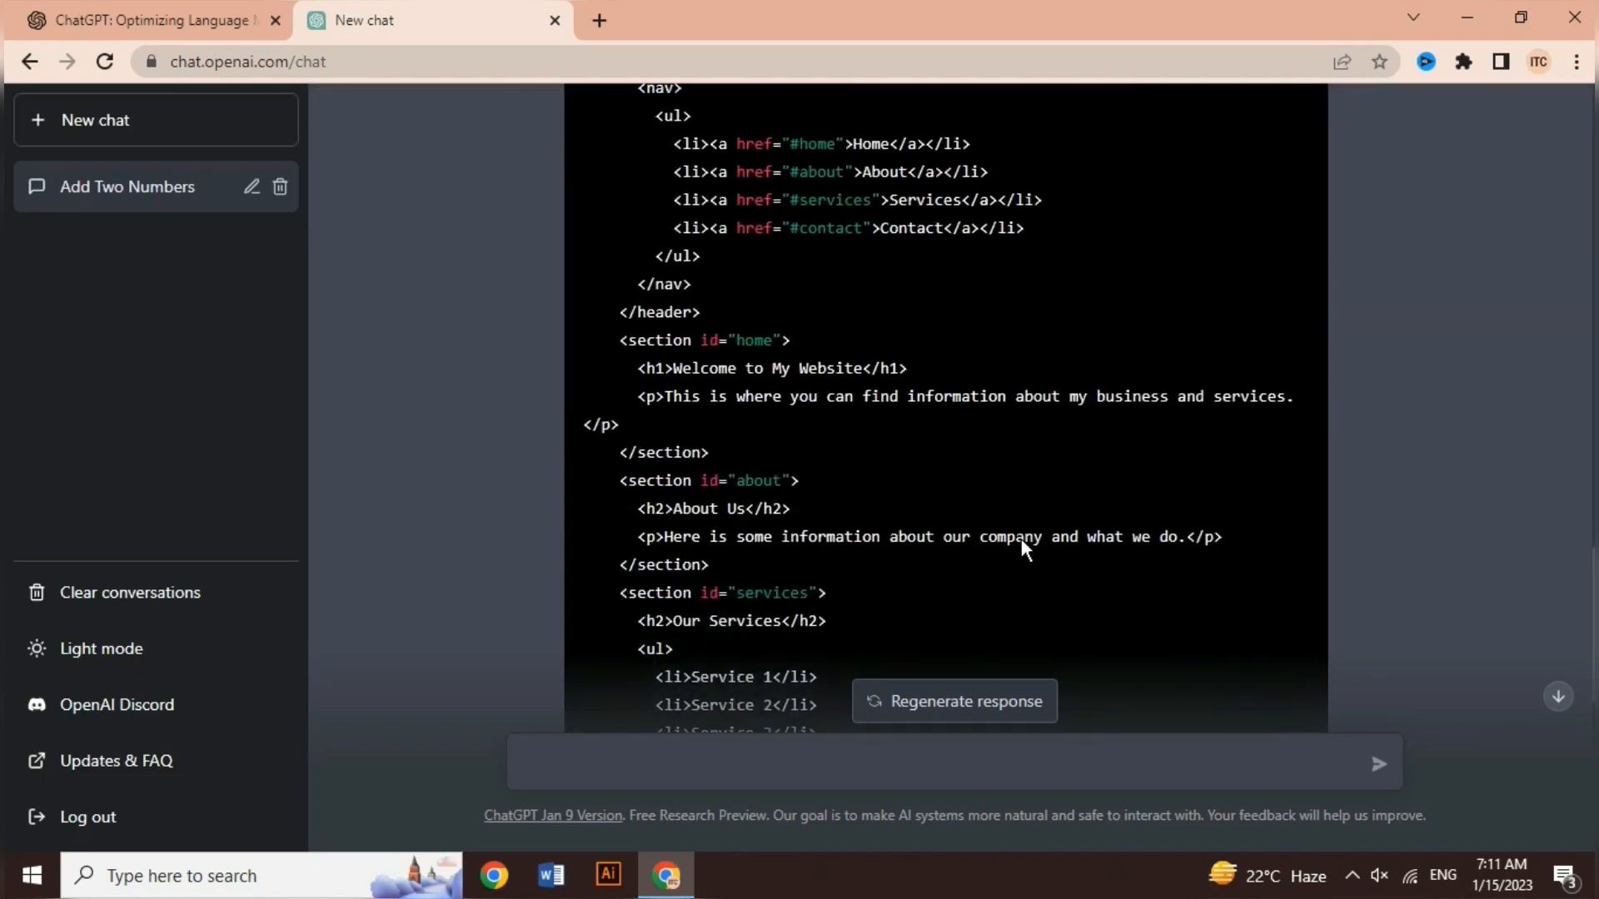
{"action": "scroll", "coordinate": [1023, 550], "scroll_direction": "down", "scroll_amount": 5}
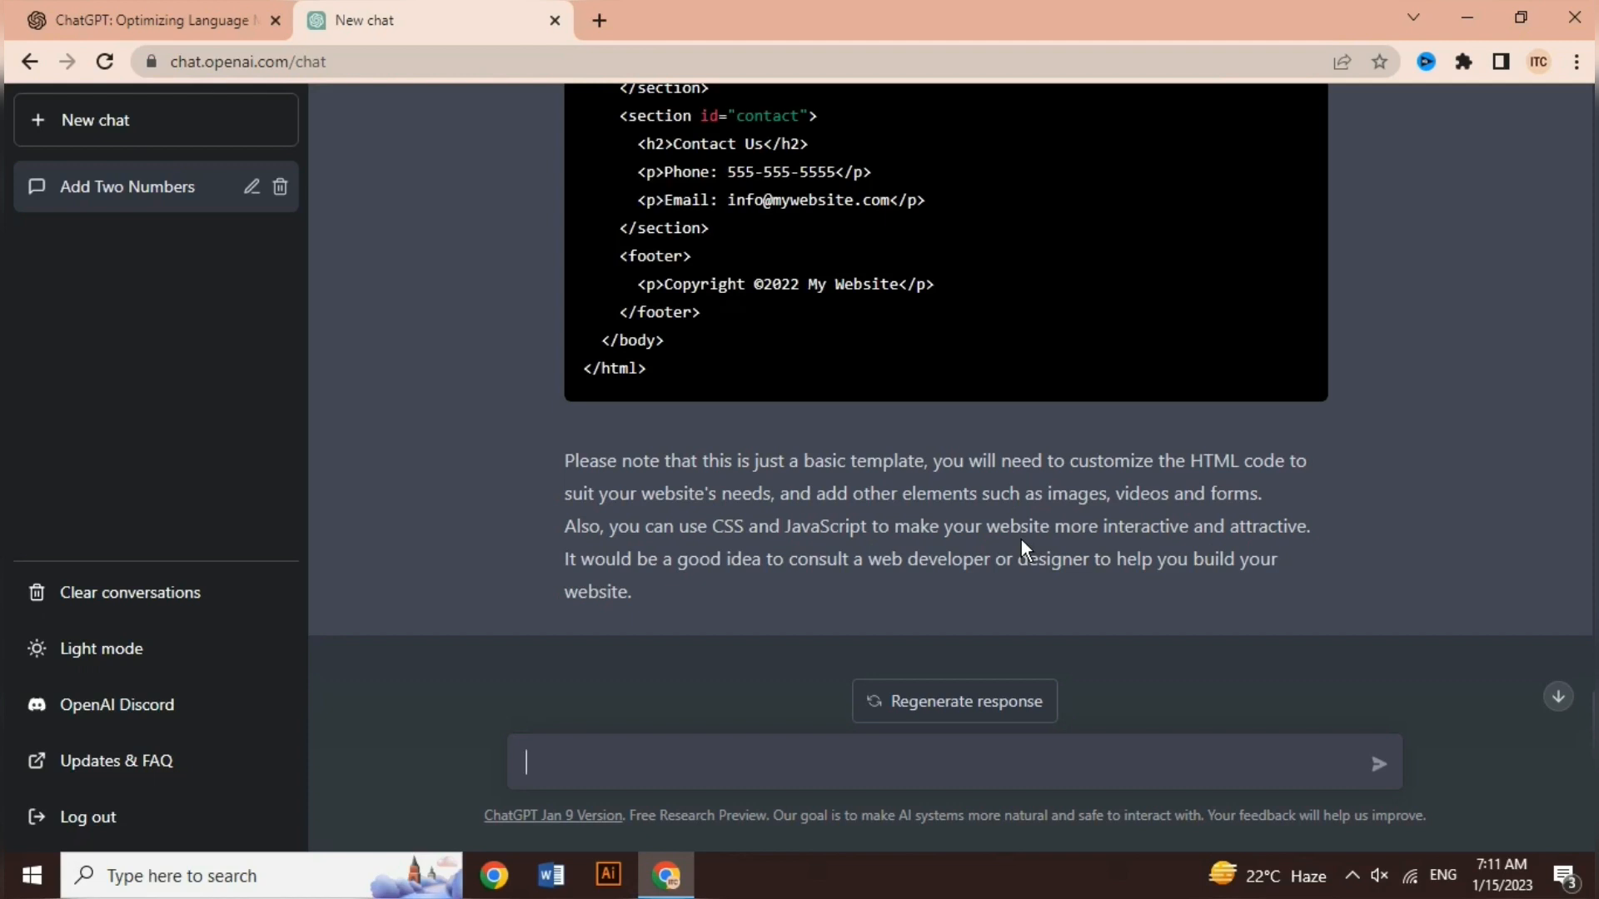
Ask "write the formula of sum in excel" and stop the response after its explanation of summing columns and rows
{"action": "left_click", "coordinate": [711, 766]}
{"action": "type", "text": "write the formula of sum in excel"}
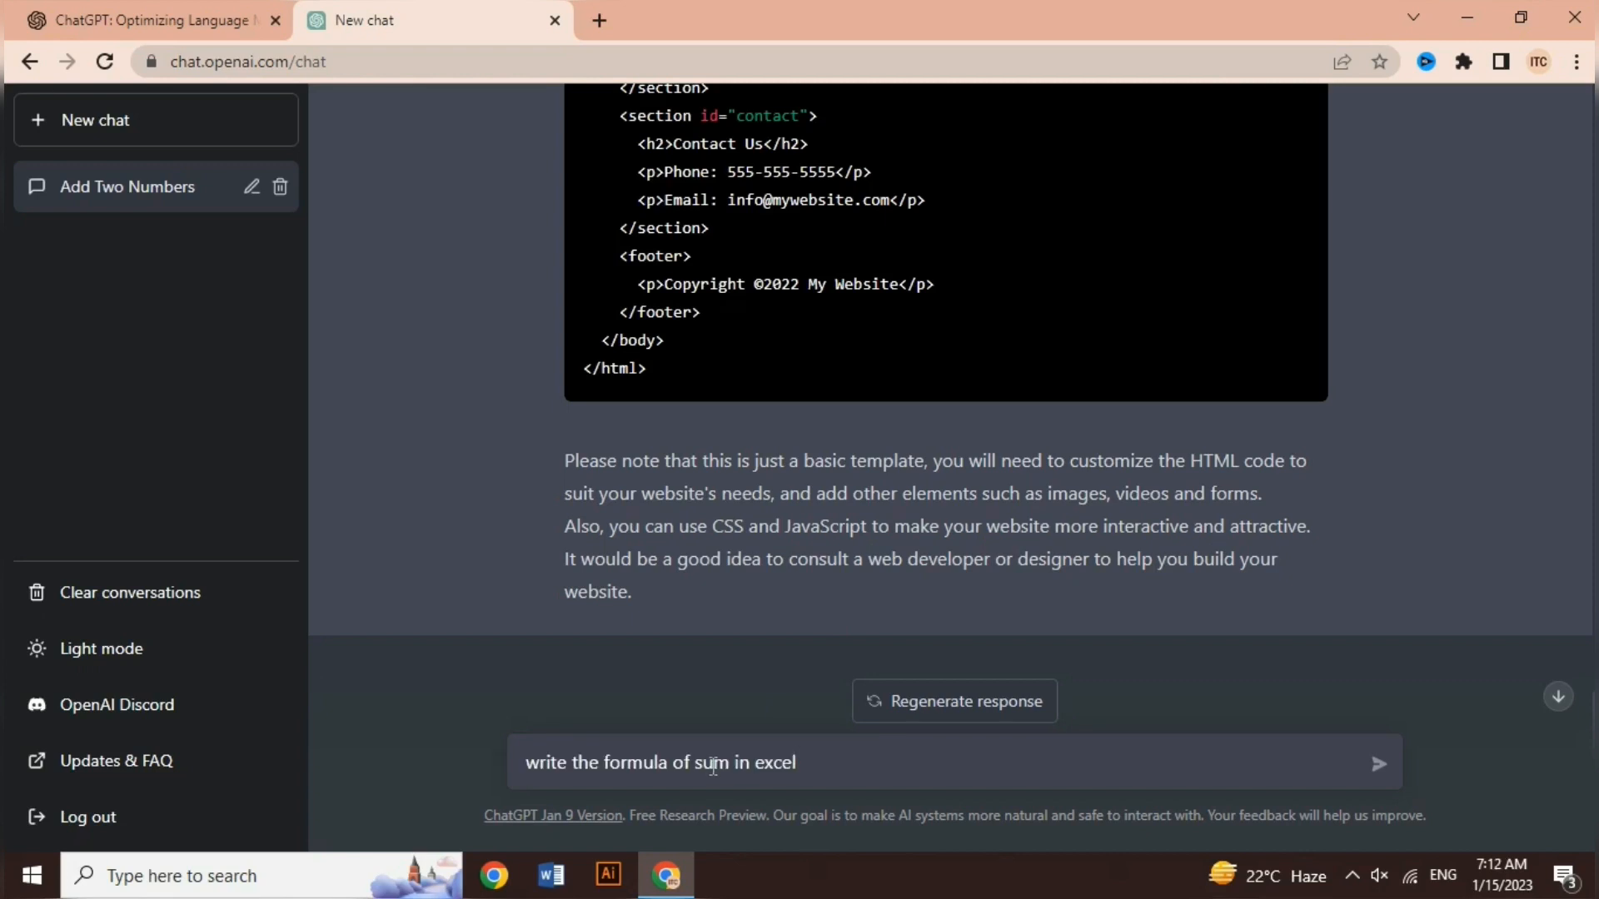
{"action": "key", "text": "Return"}
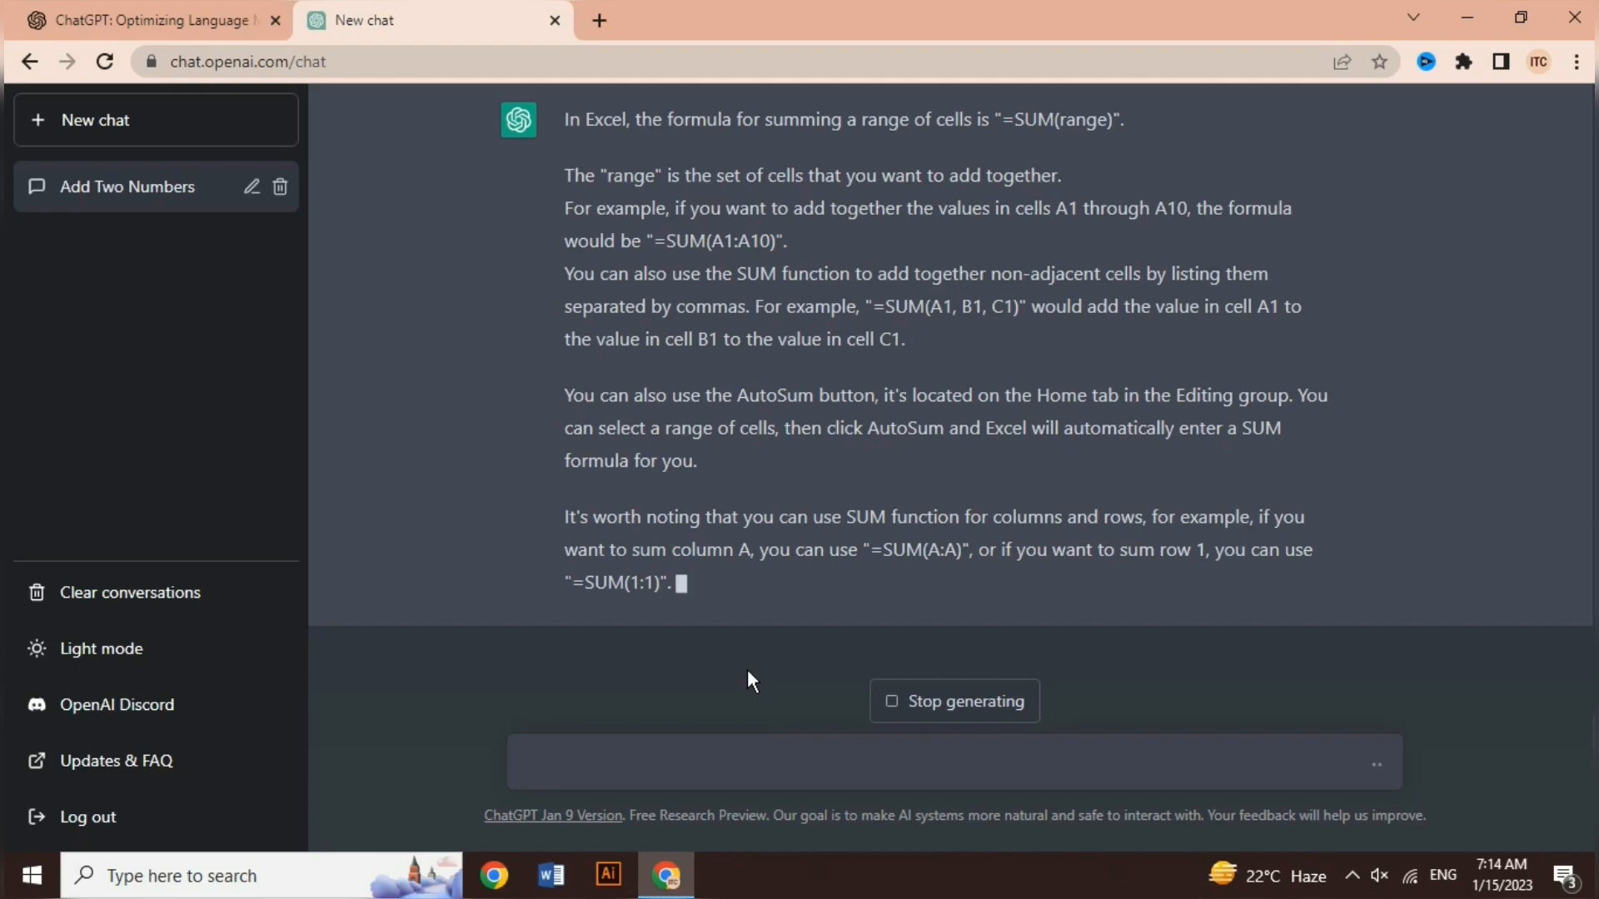
{"action": "left_click", "coordinate": [956, 707]}
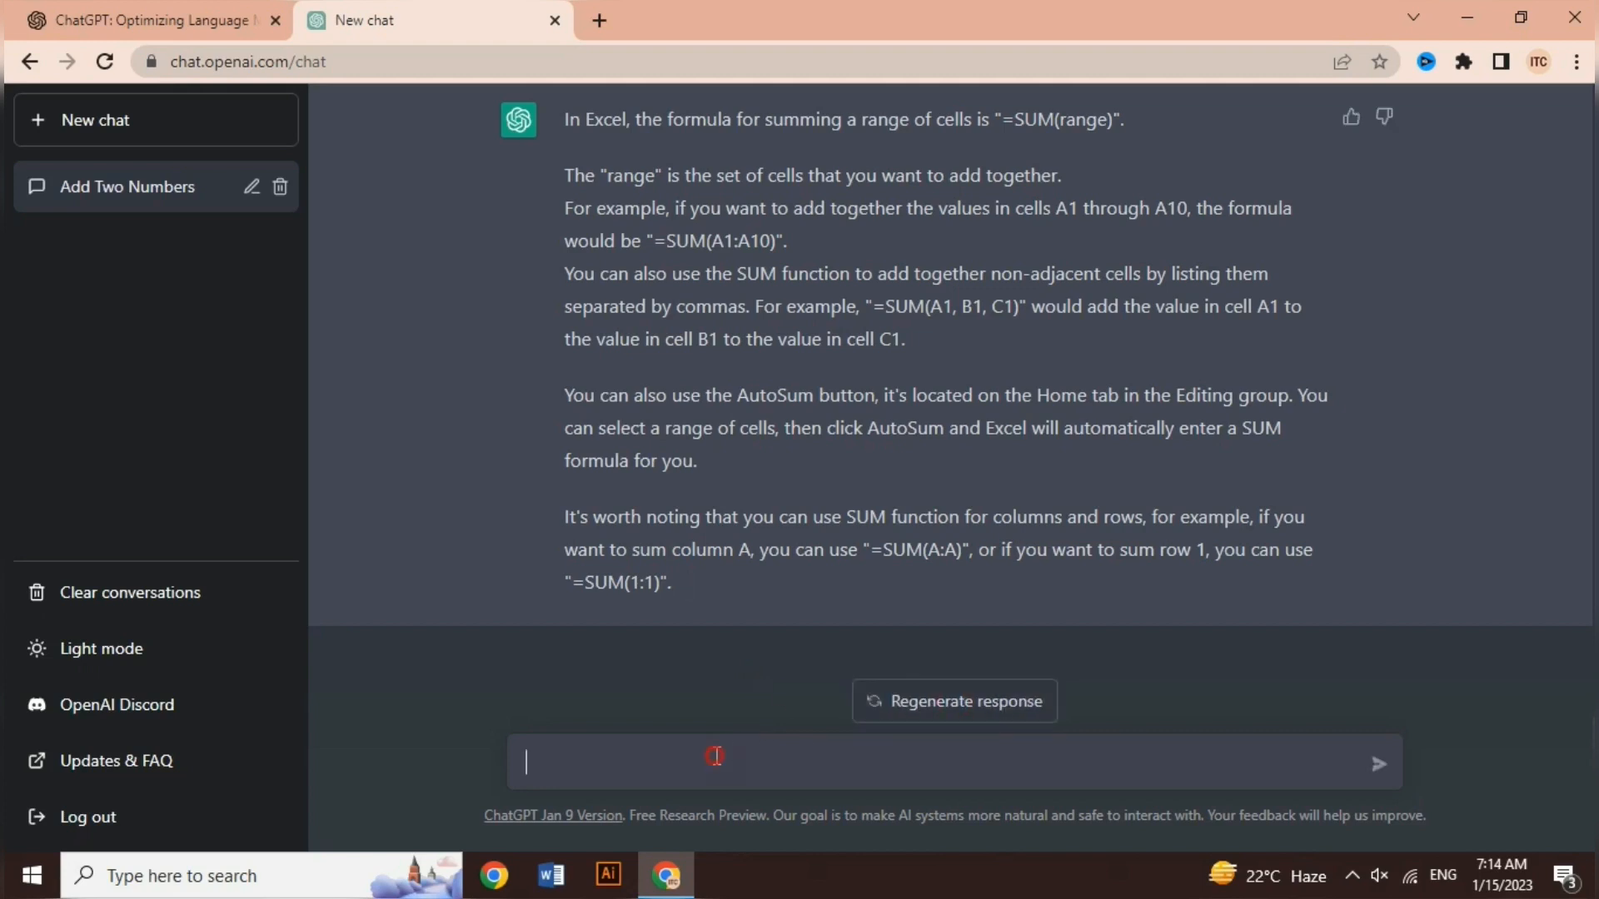
Ask "write a description of youtube video topic how to install ms office" in the chat
{"action": "left_click", "coordinate": [716, 755]}
{"action": "type", "text": "write a description of youtube video topic how to install ms office"}
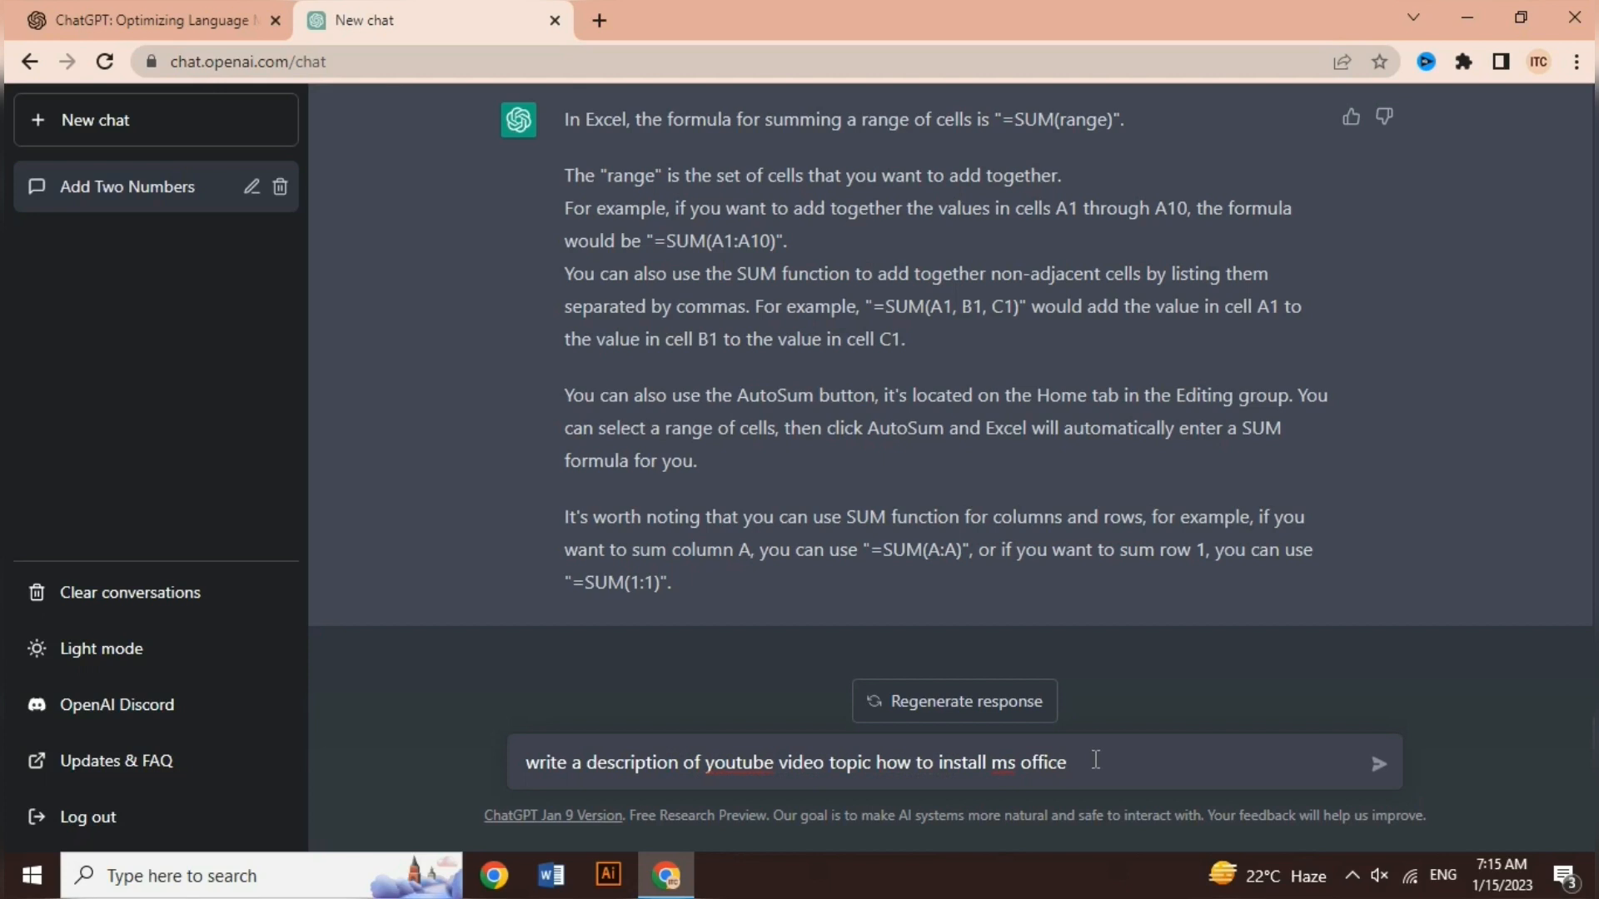
{"action": "key", "text": "Return"}
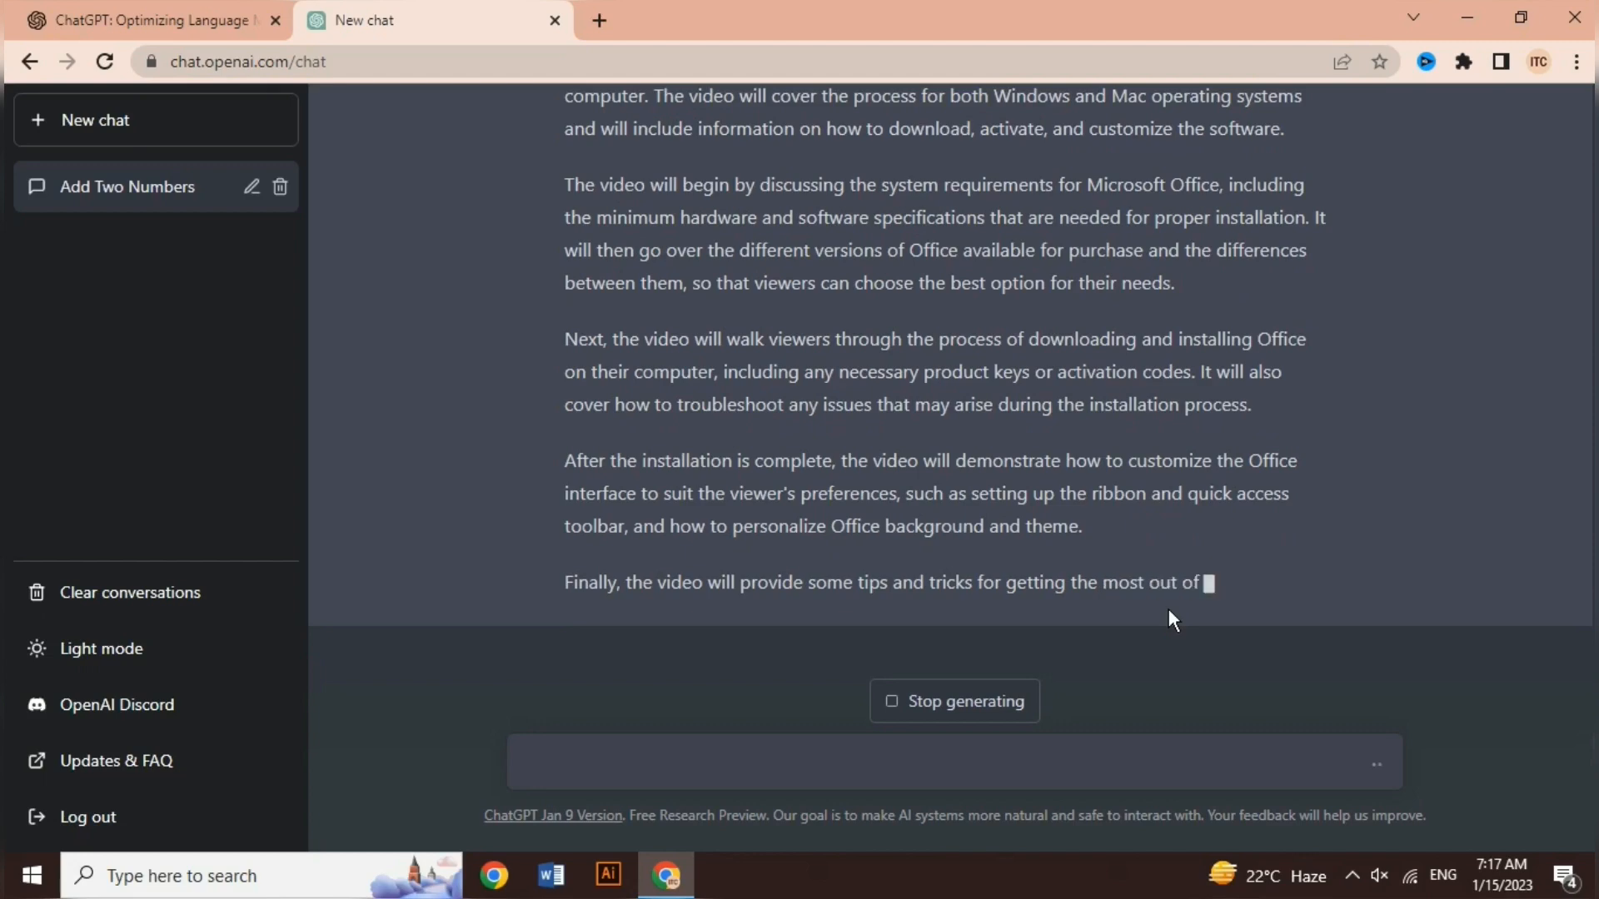
Review the video description from its opening paragraph onward and stop generating the response
{"action": "scroll", "coordinate": [1169, 610], "scroll_direction": "up", "scroll_amount": 5}
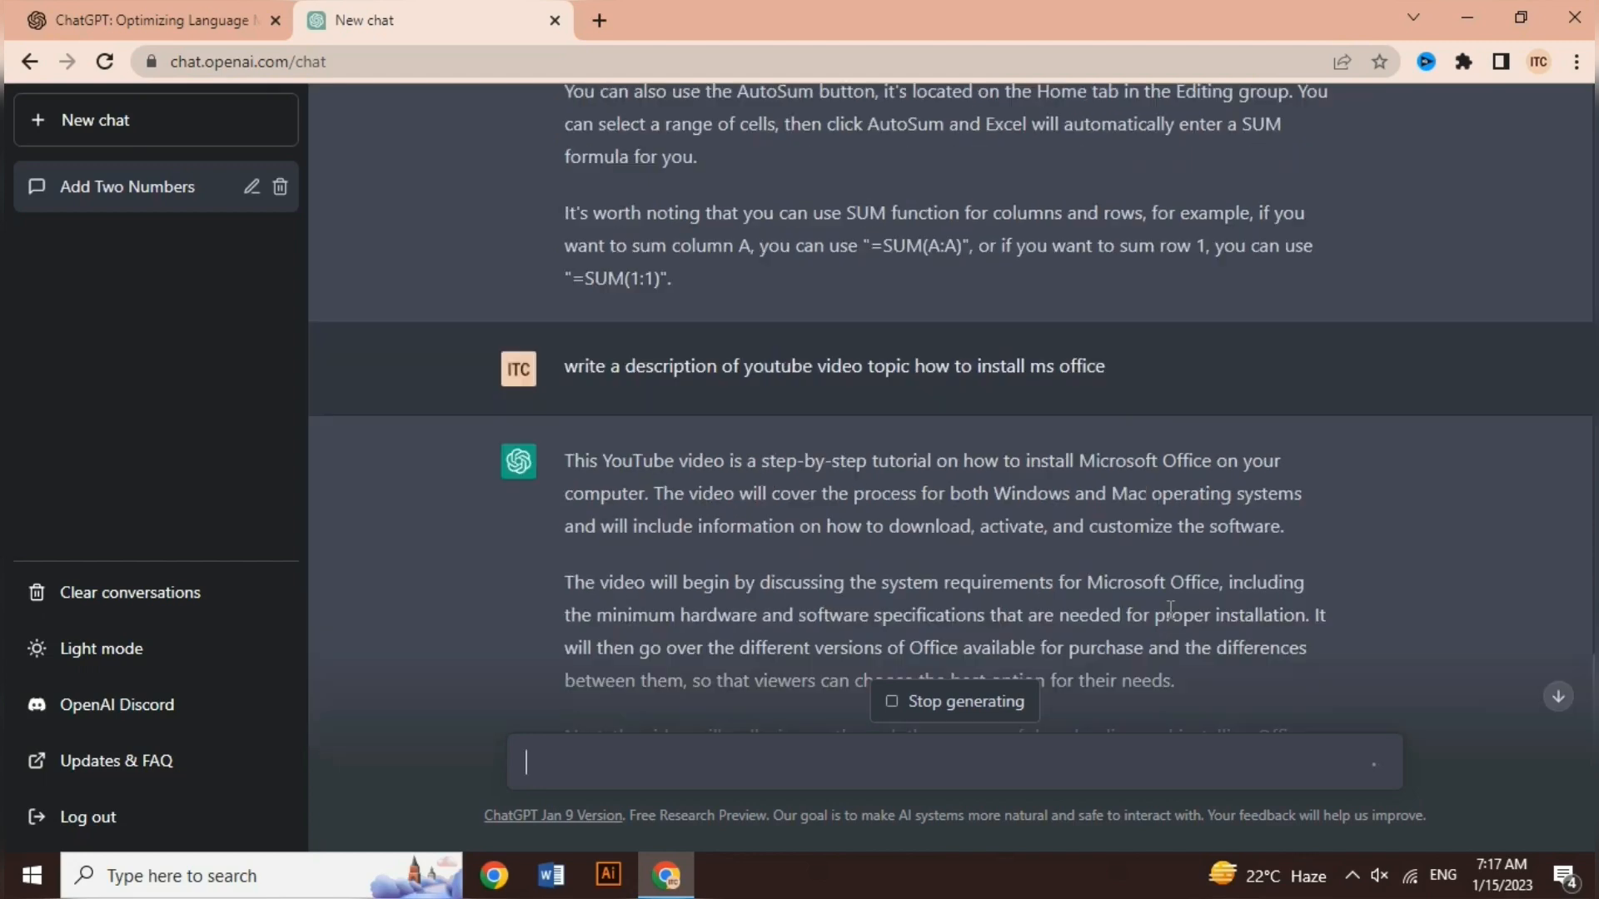
{"action": "scroll", "coordinate": [1169, 608], "scroll_direction": "down", "scroll_amount": 4}
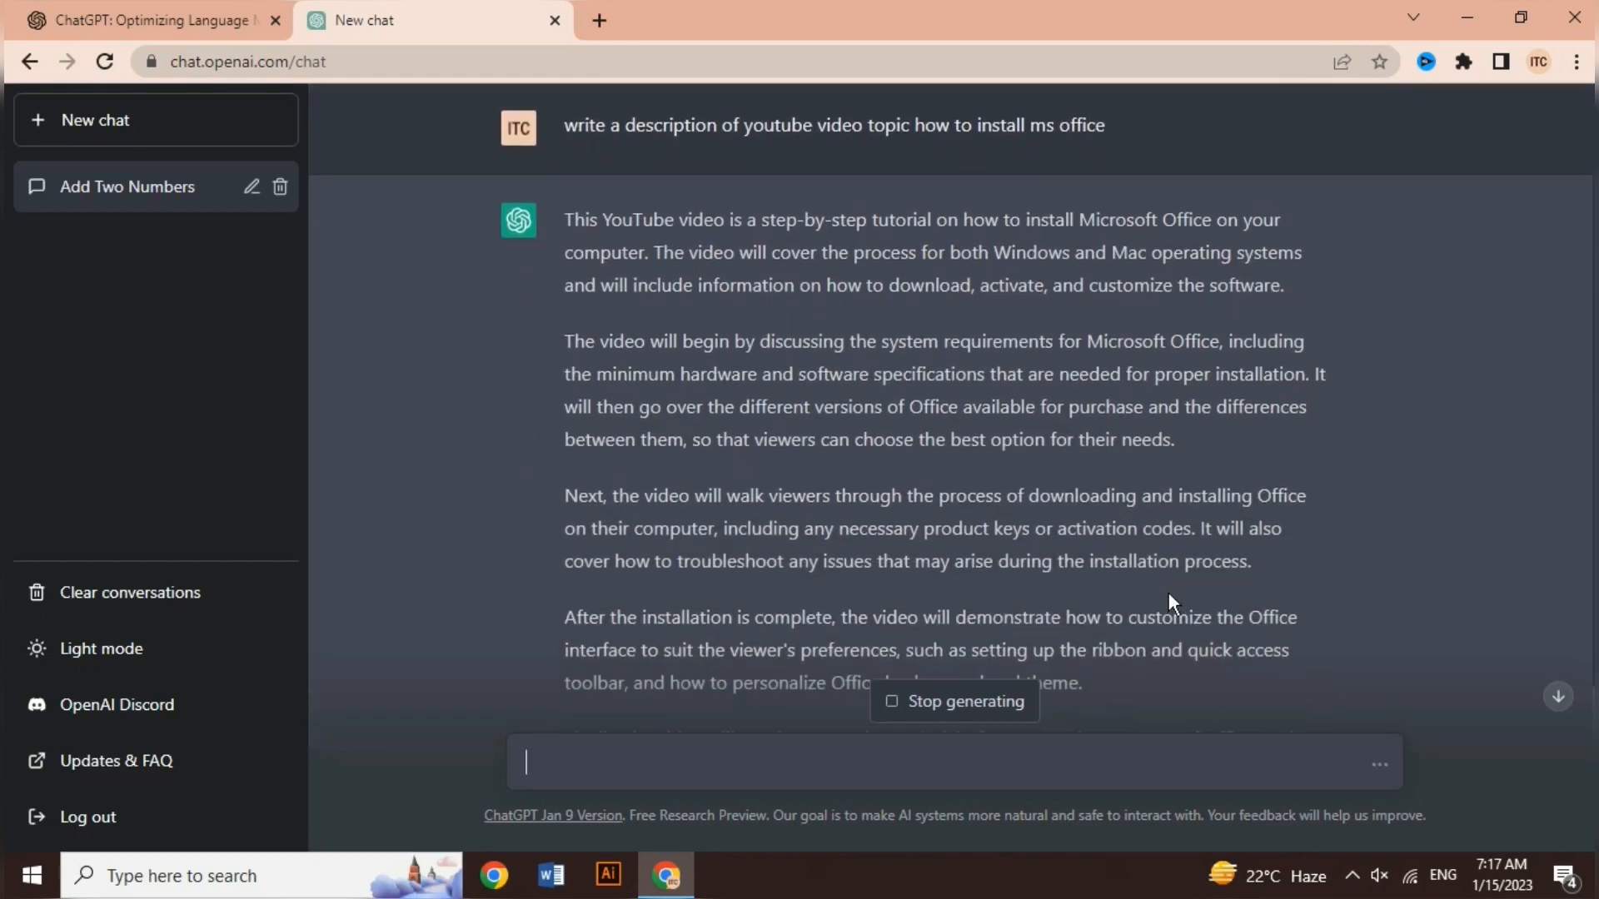
{"action": "scroll", "coordinate": [1168, 592], "scroll_direction": "down", "scroll_amount": 3}
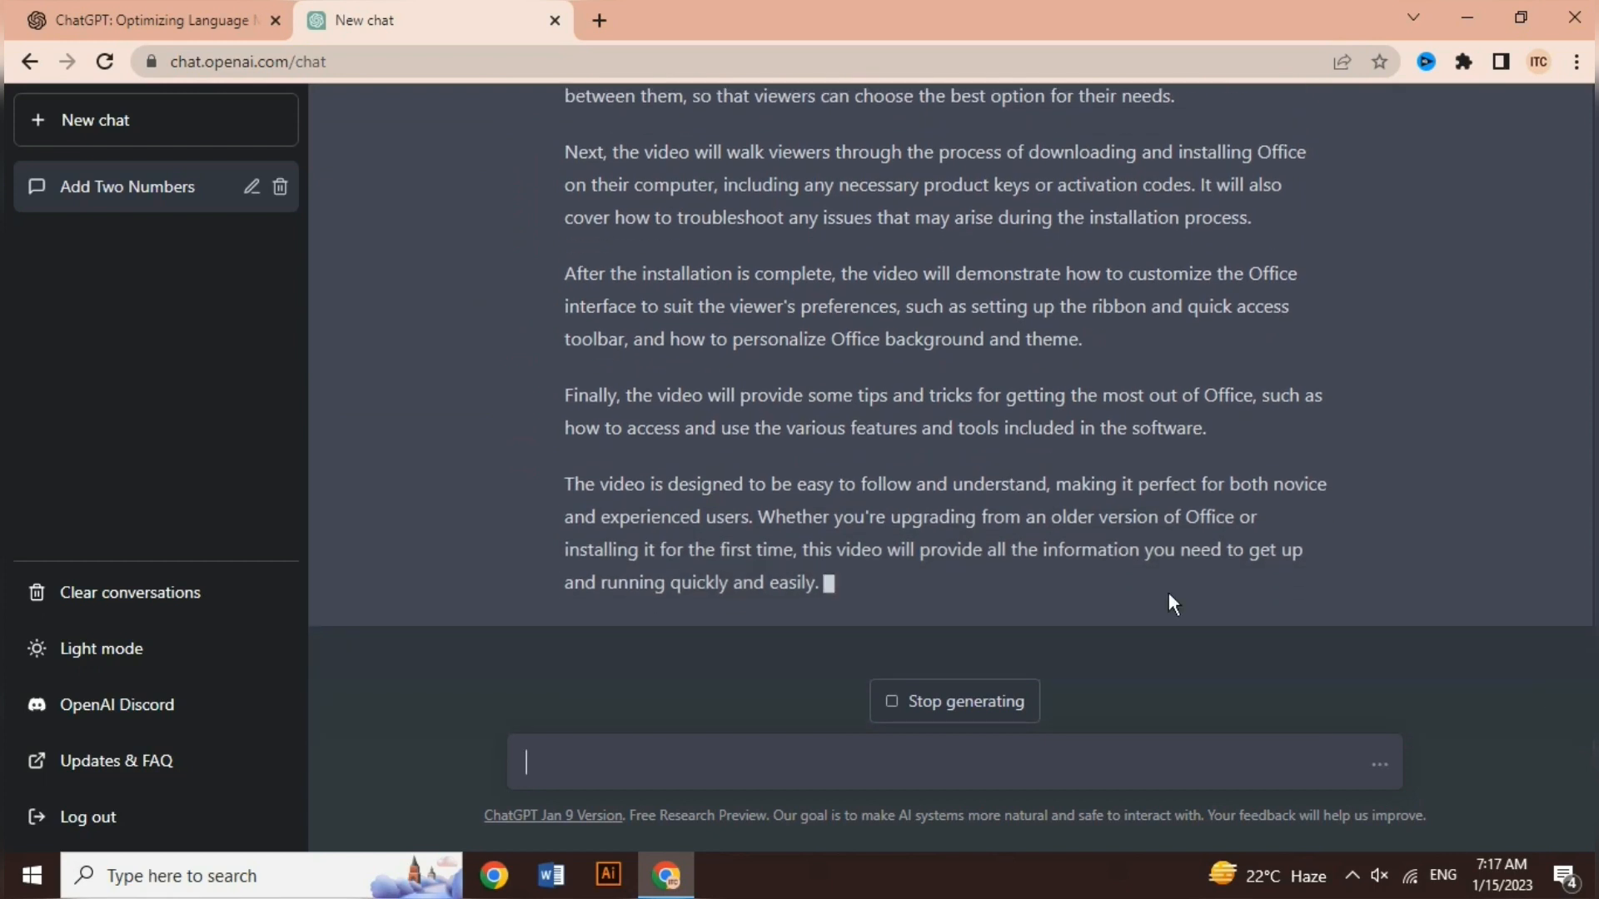
{"action": "left_click", "coordinate": [1013, 703]}
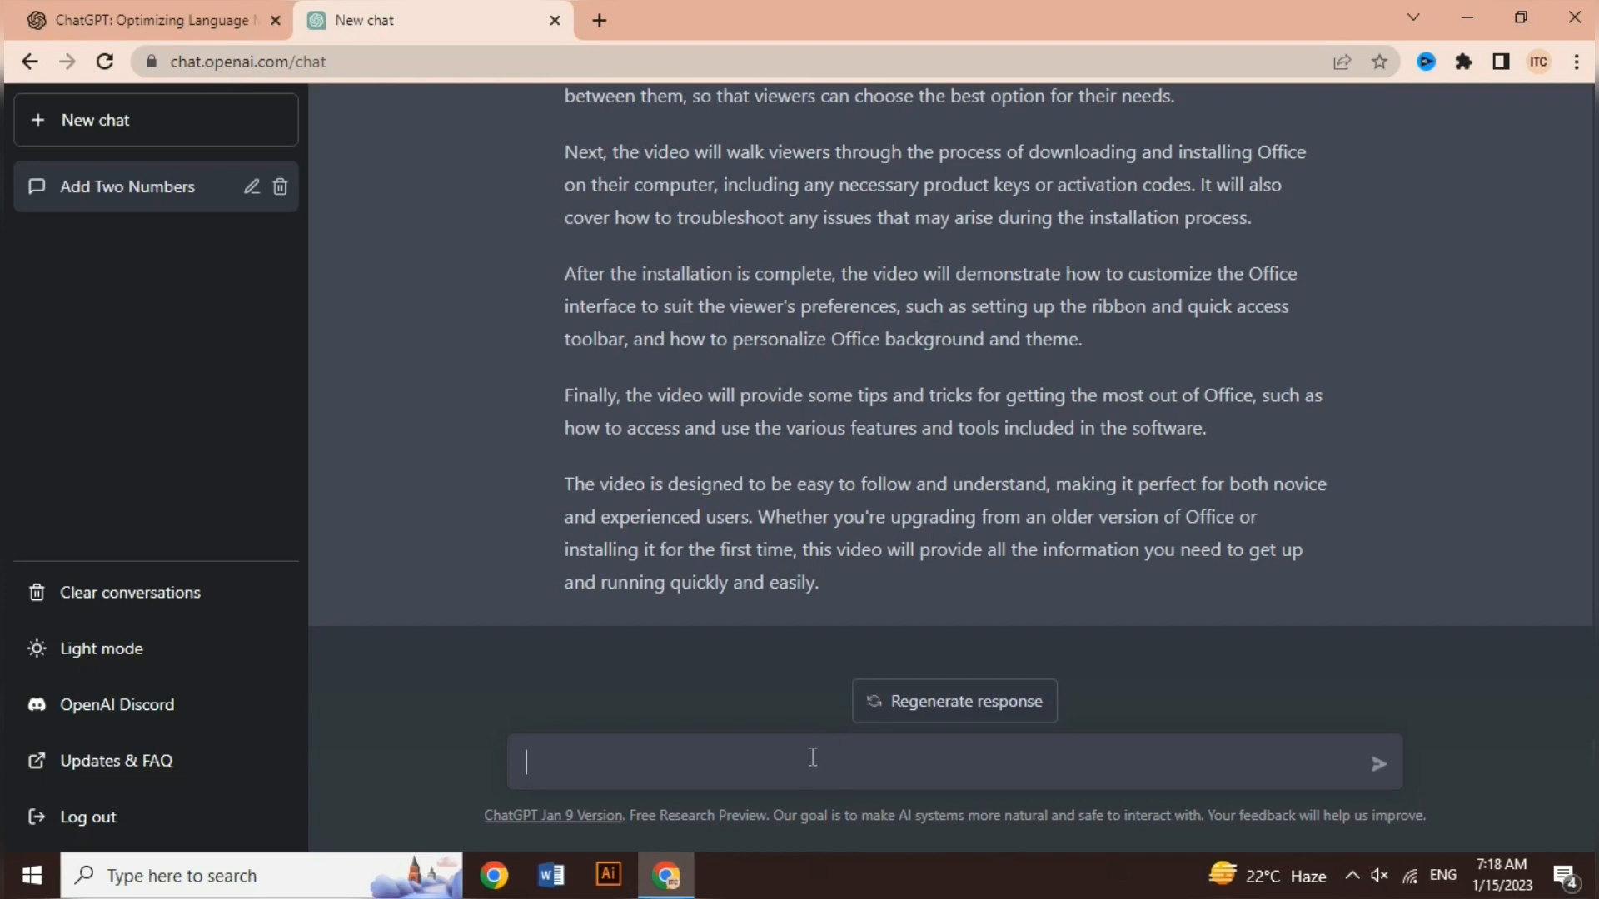
Ask "suggest me the best topic for youtube channal in 2023" in the chat
{"action": "type", "text": "suggest me the best topic for youtube channal"}
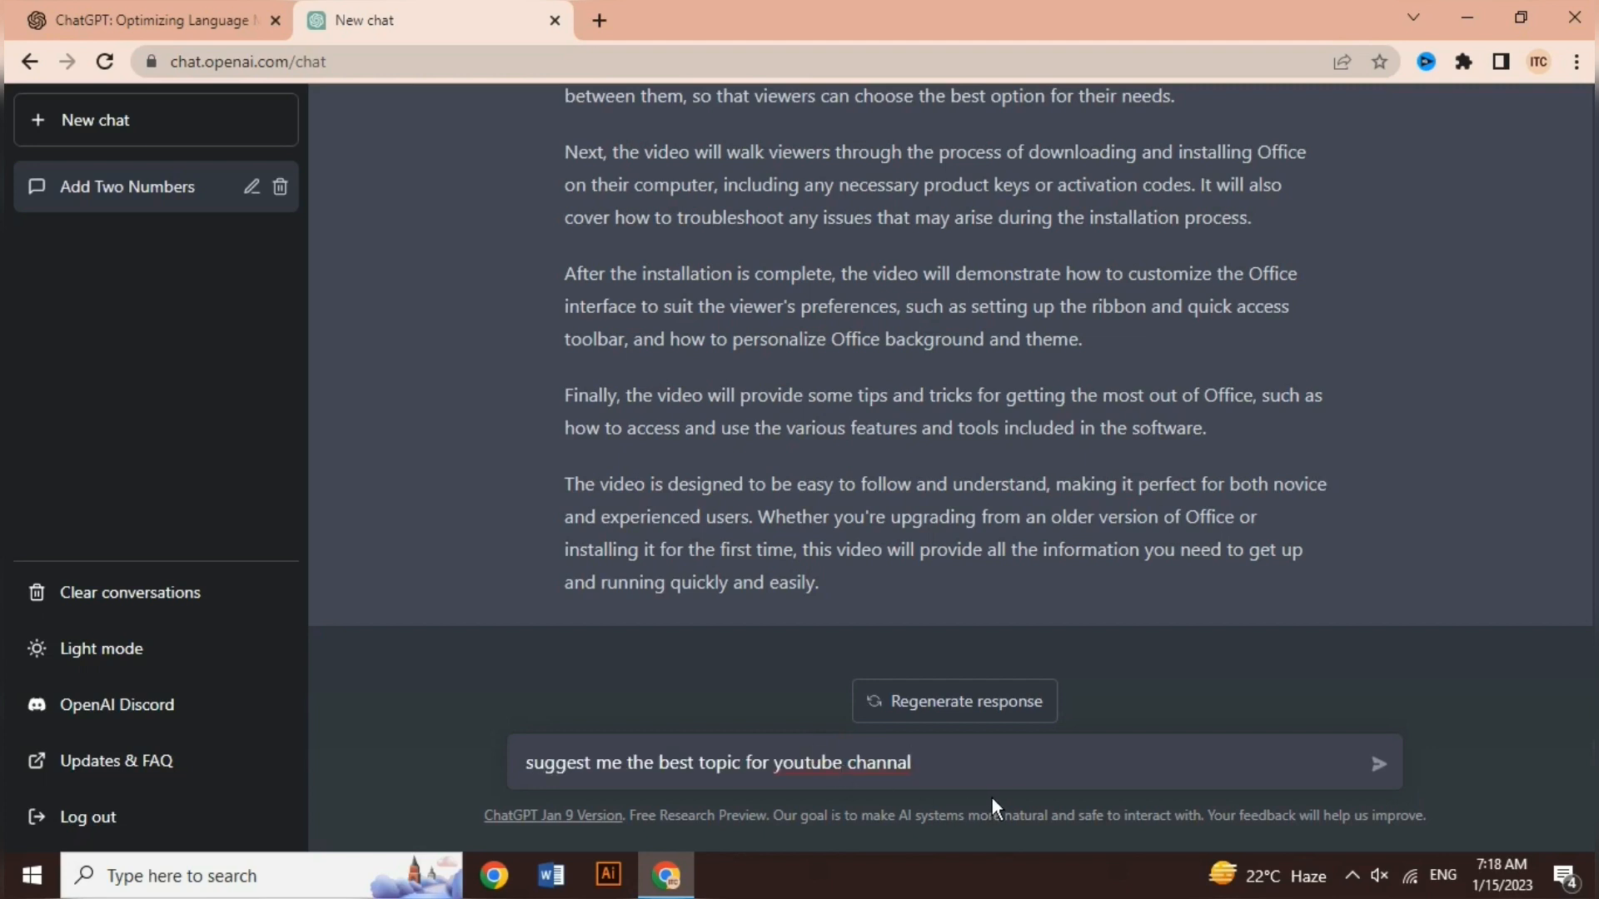
{"action": "type", "text": " in 2023"}
{"action": "key", "text": "Return"}
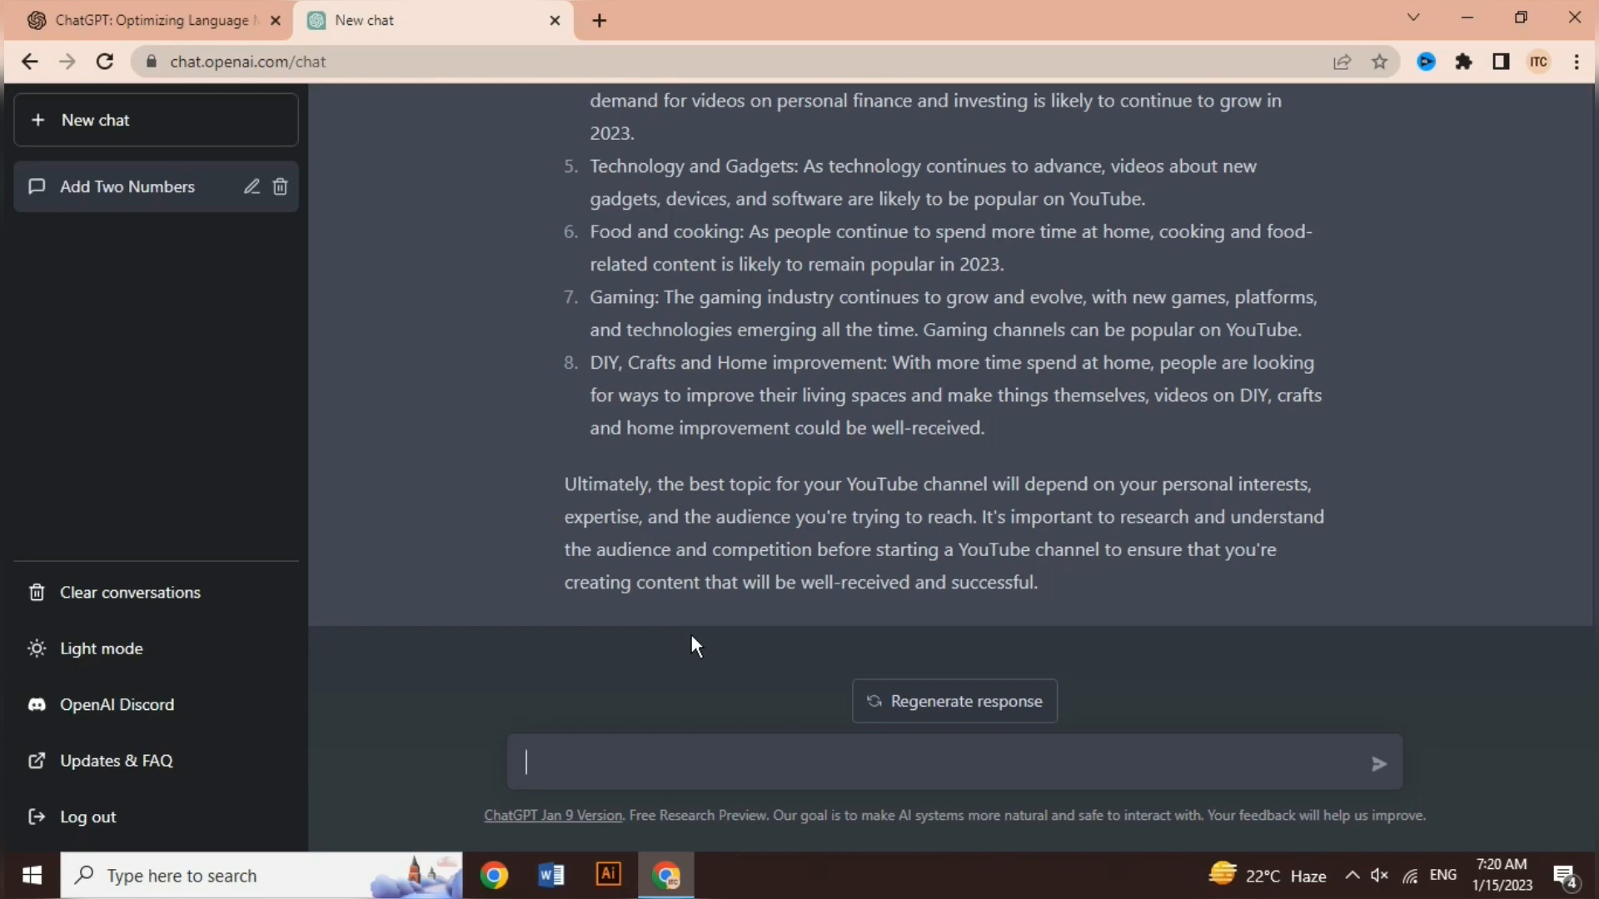
Ask "explain me how to install ms office" and stop the response during its introduction
{"action": "type", "text": "explain me how to install ms office"}
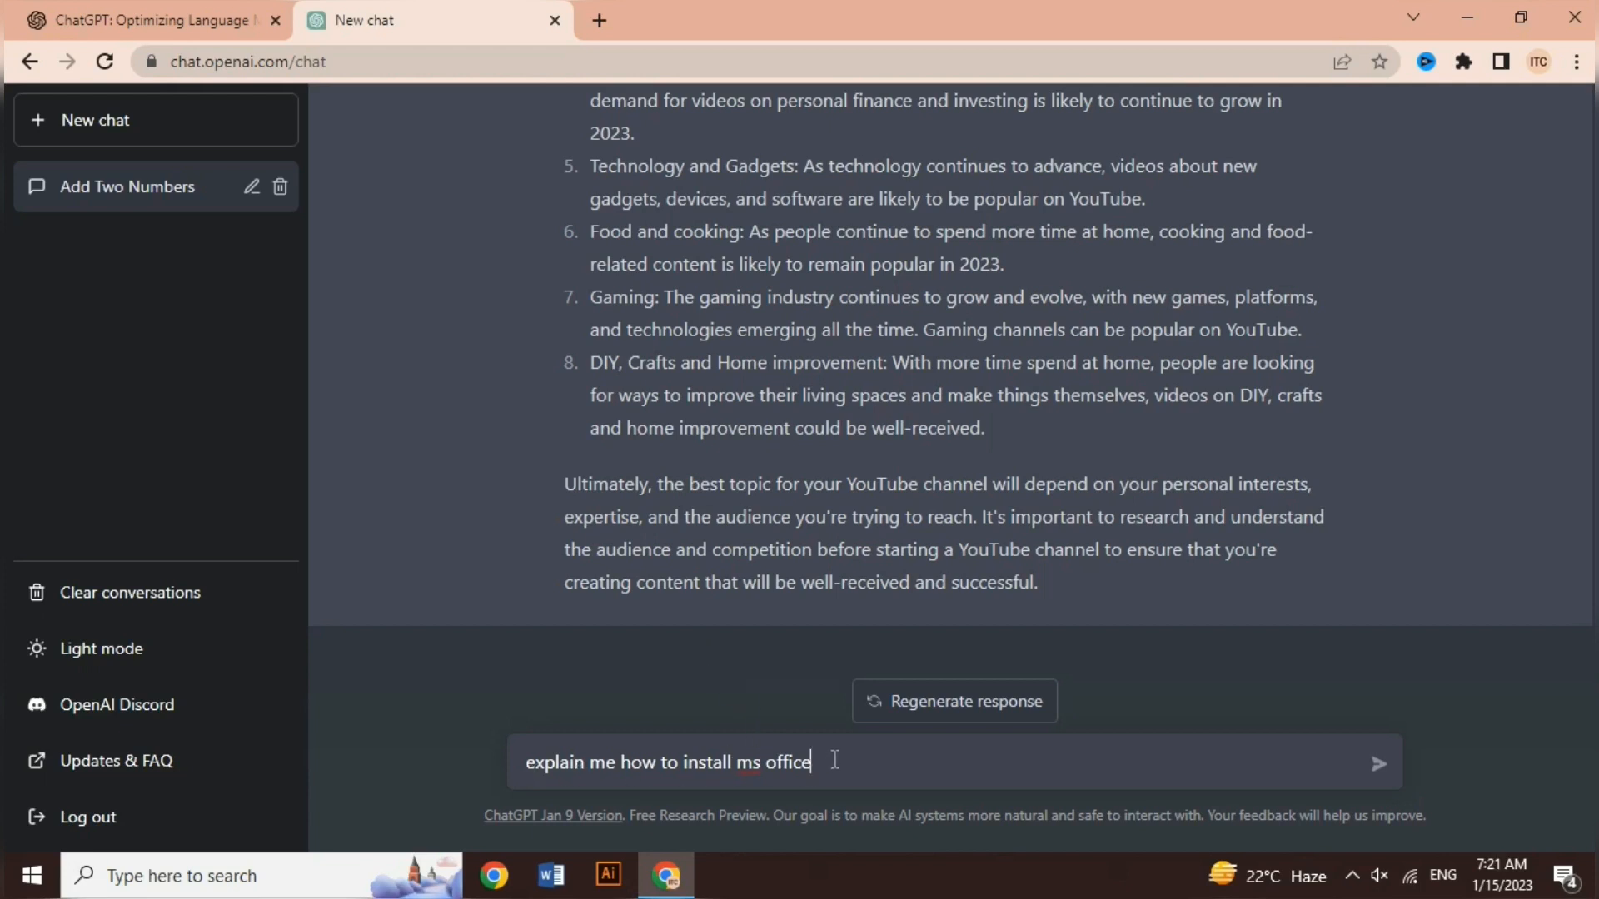
{"action": "key", "text": "Return"}
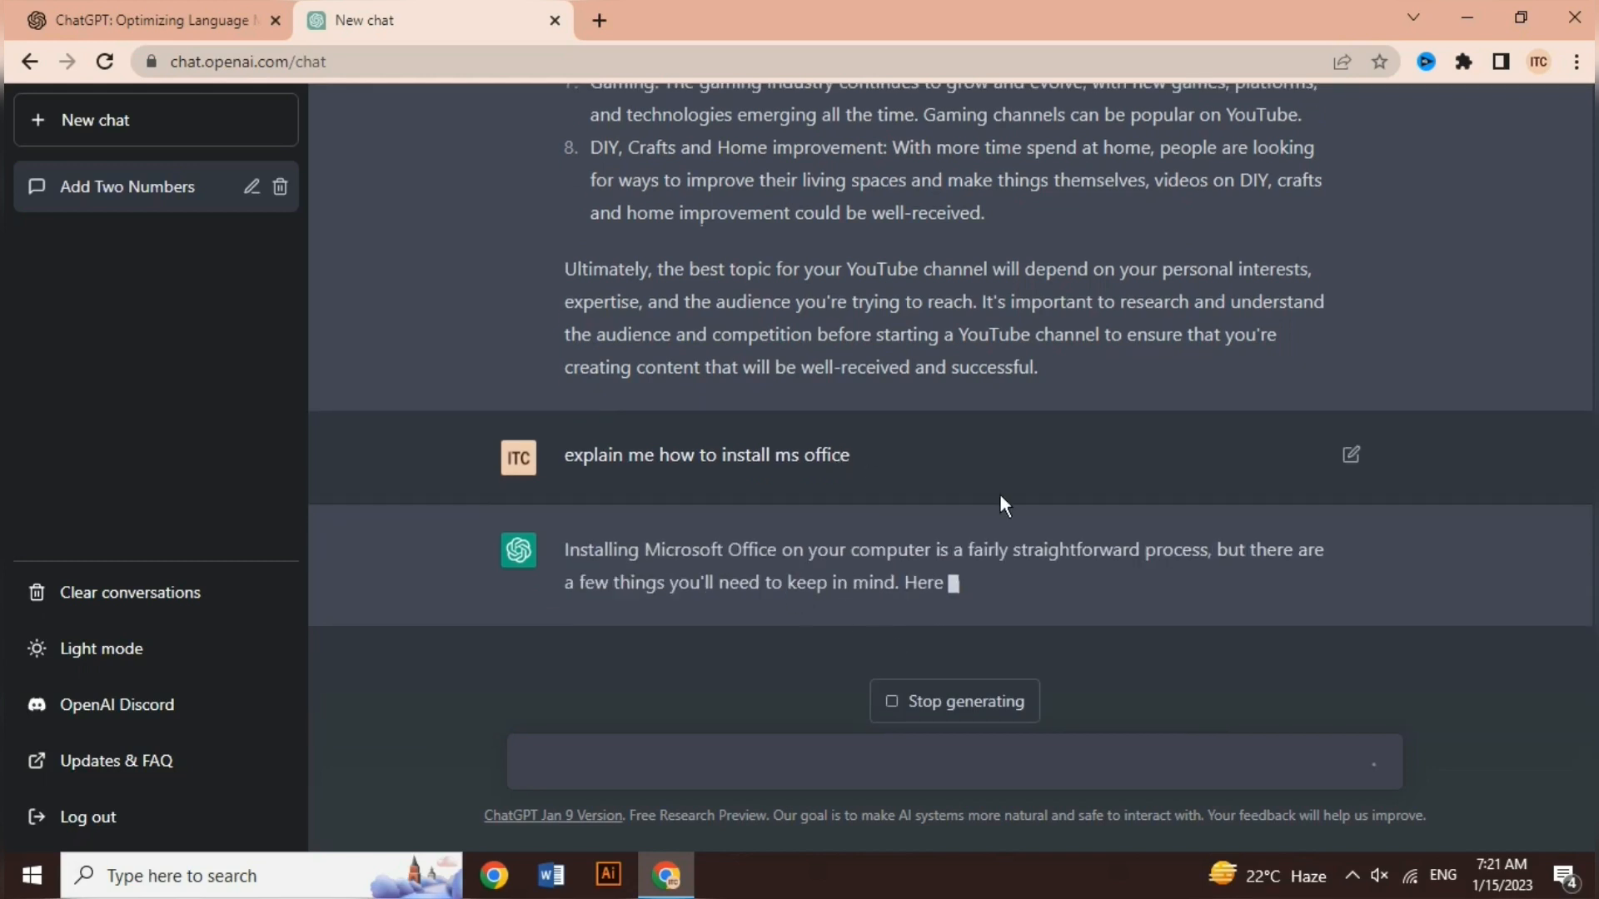
{"action": "left_click", "coordinate": [962, 704]}
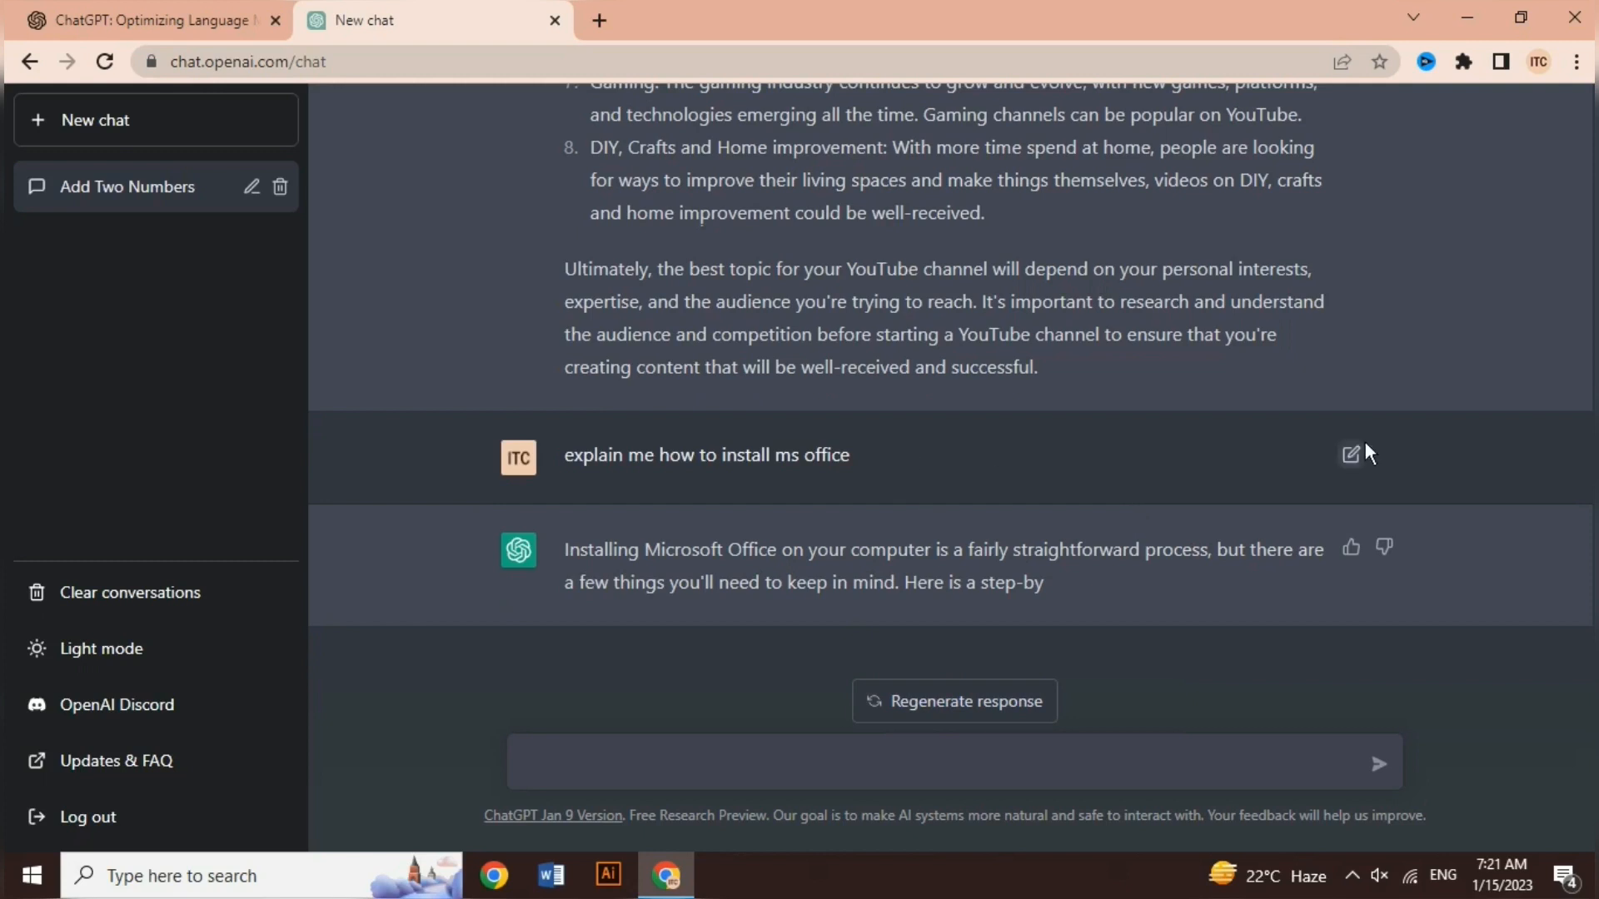
Edit the last prompt to read "explain me how to install ms office 500 word" and resubmit it
{"action": "left_click", "coordinate": [1352, 456]}
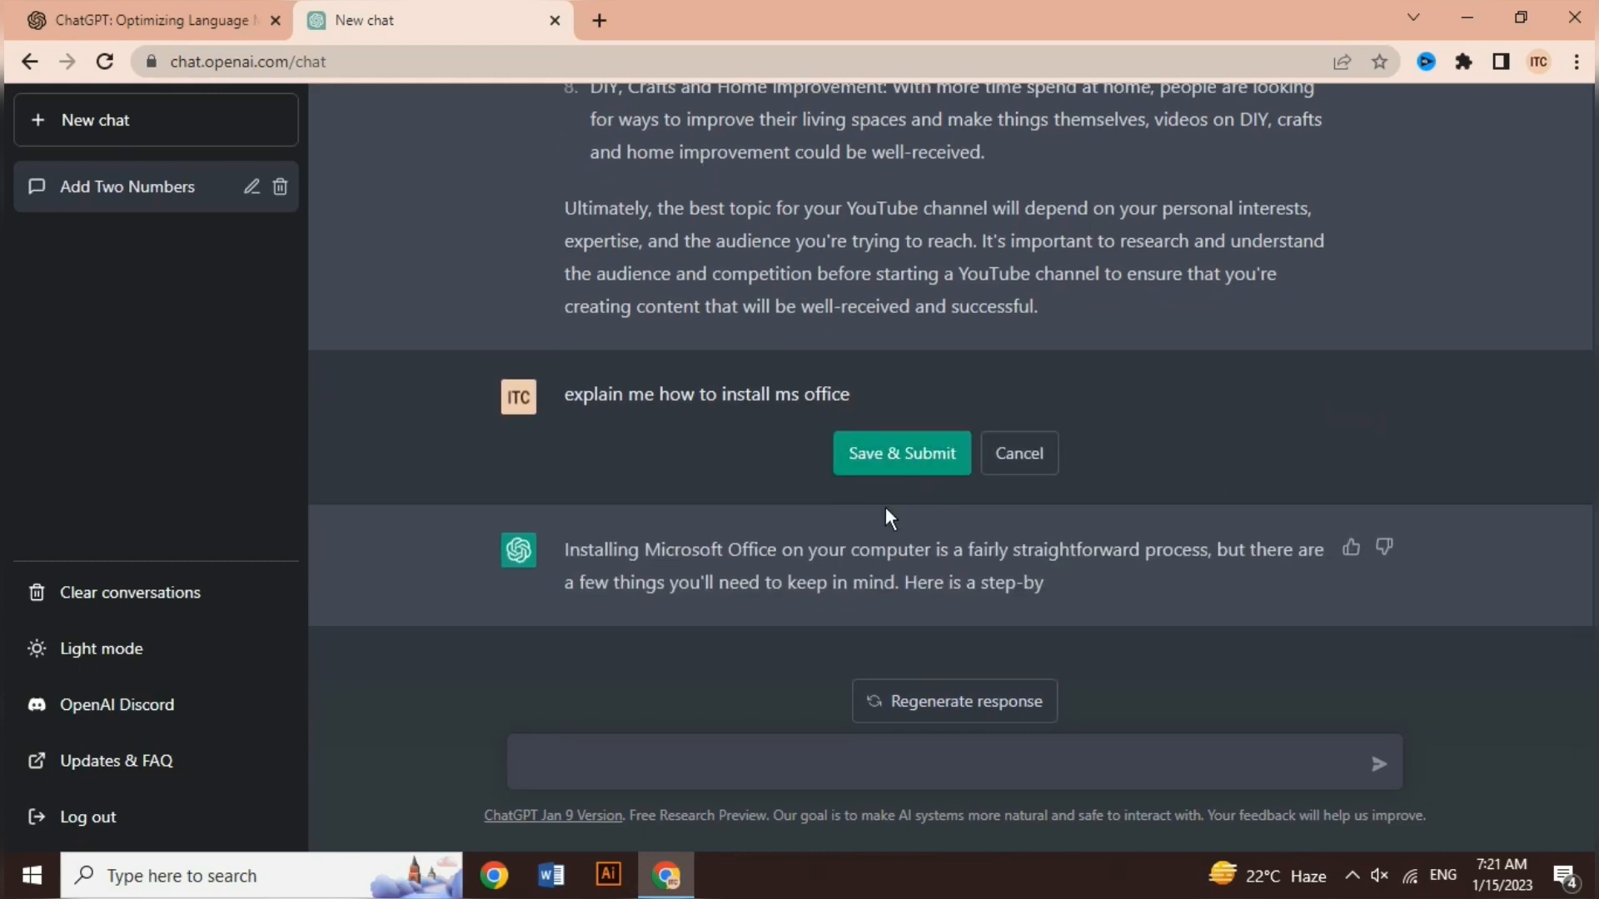
{"action": "left_click_drag", "start_coordinate": [853, 389], "coordinate": [573, 393]}
{"action": "left_click", "coordinate": [861, 393]}
{"action": "type", "text": "500 word"}
{"action": "left_click", "coordinate": [895, 458]}
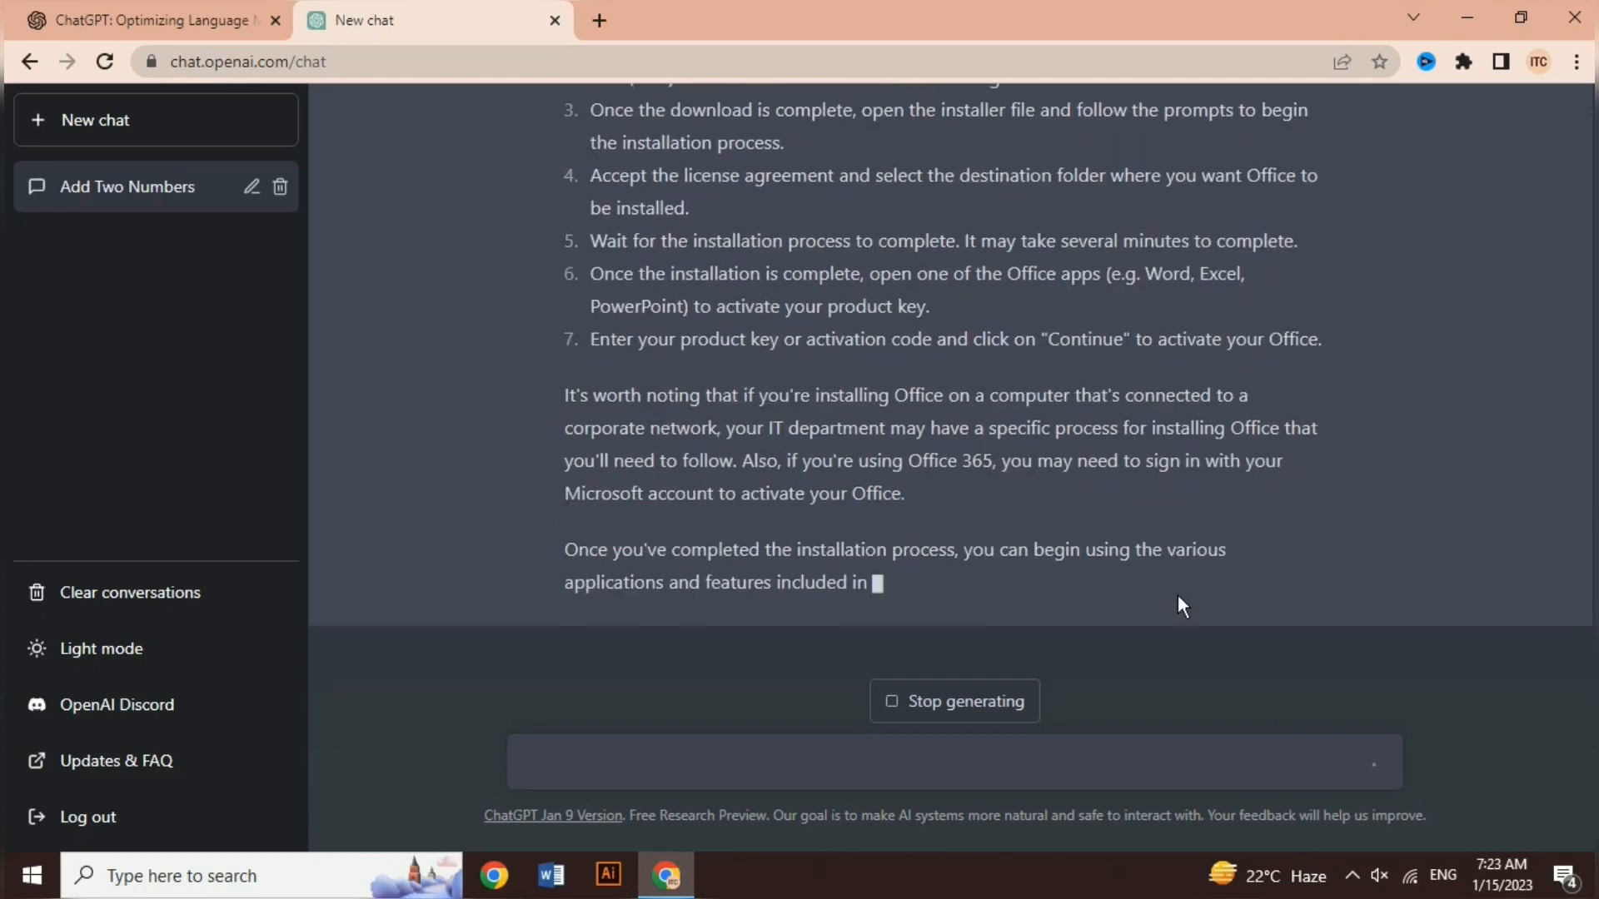
Review the generated Office installation guide from its opening paragraph through the numbered steps to its end
{"action": "scroll", "coordinate": [1177, 594], "scroll_direction": "up", "scroll_amount": 3}
{"action": "scroll", "coordinate": [1179, 595], "scroll_direction": "up", "scroll_amount": 7}
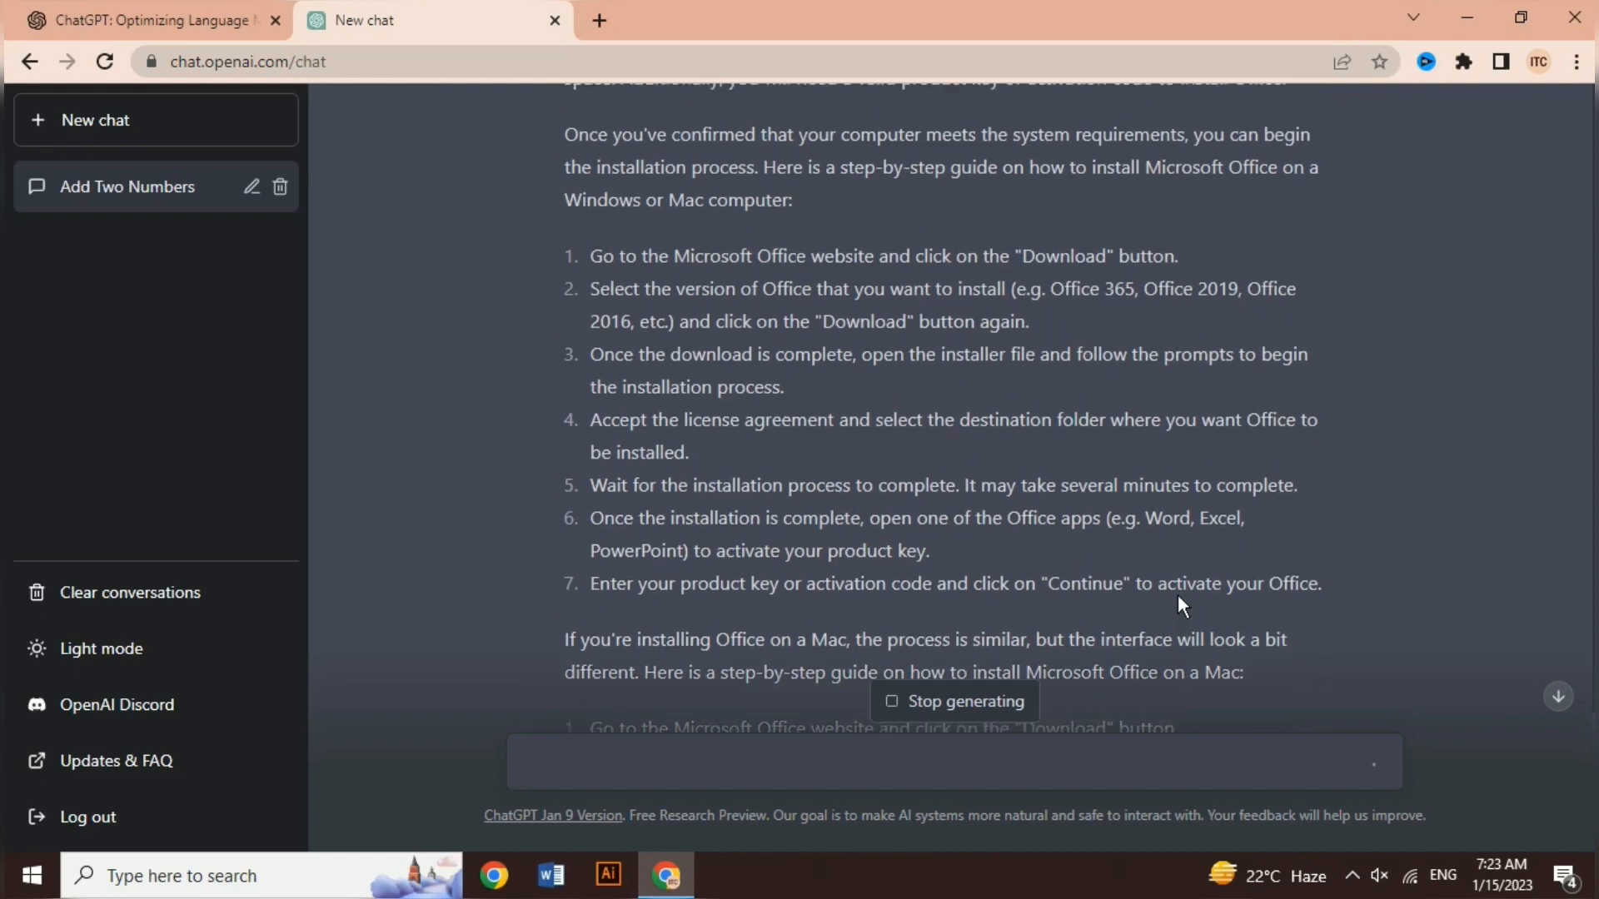
{"action": "scroll", "coordinate": [1168, 533], "scroll_direction": "up", "scroll_amount": 3}
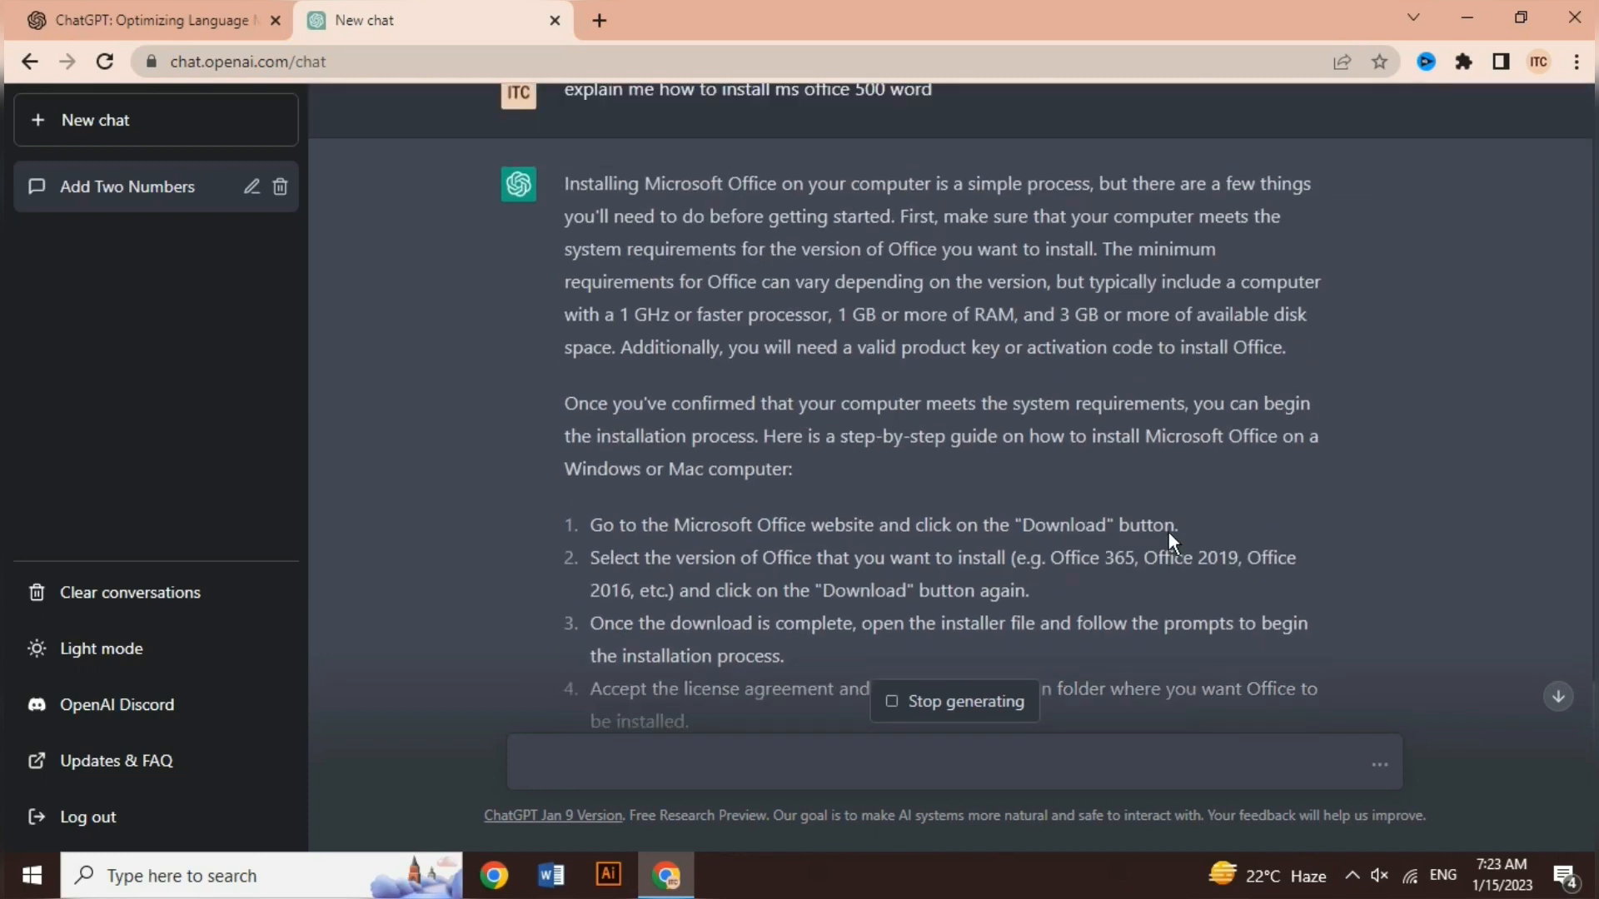
{"action": "scroll", "coordinate": [1172, 543], "scroll_direction": "down", "scroll_amount": 1}
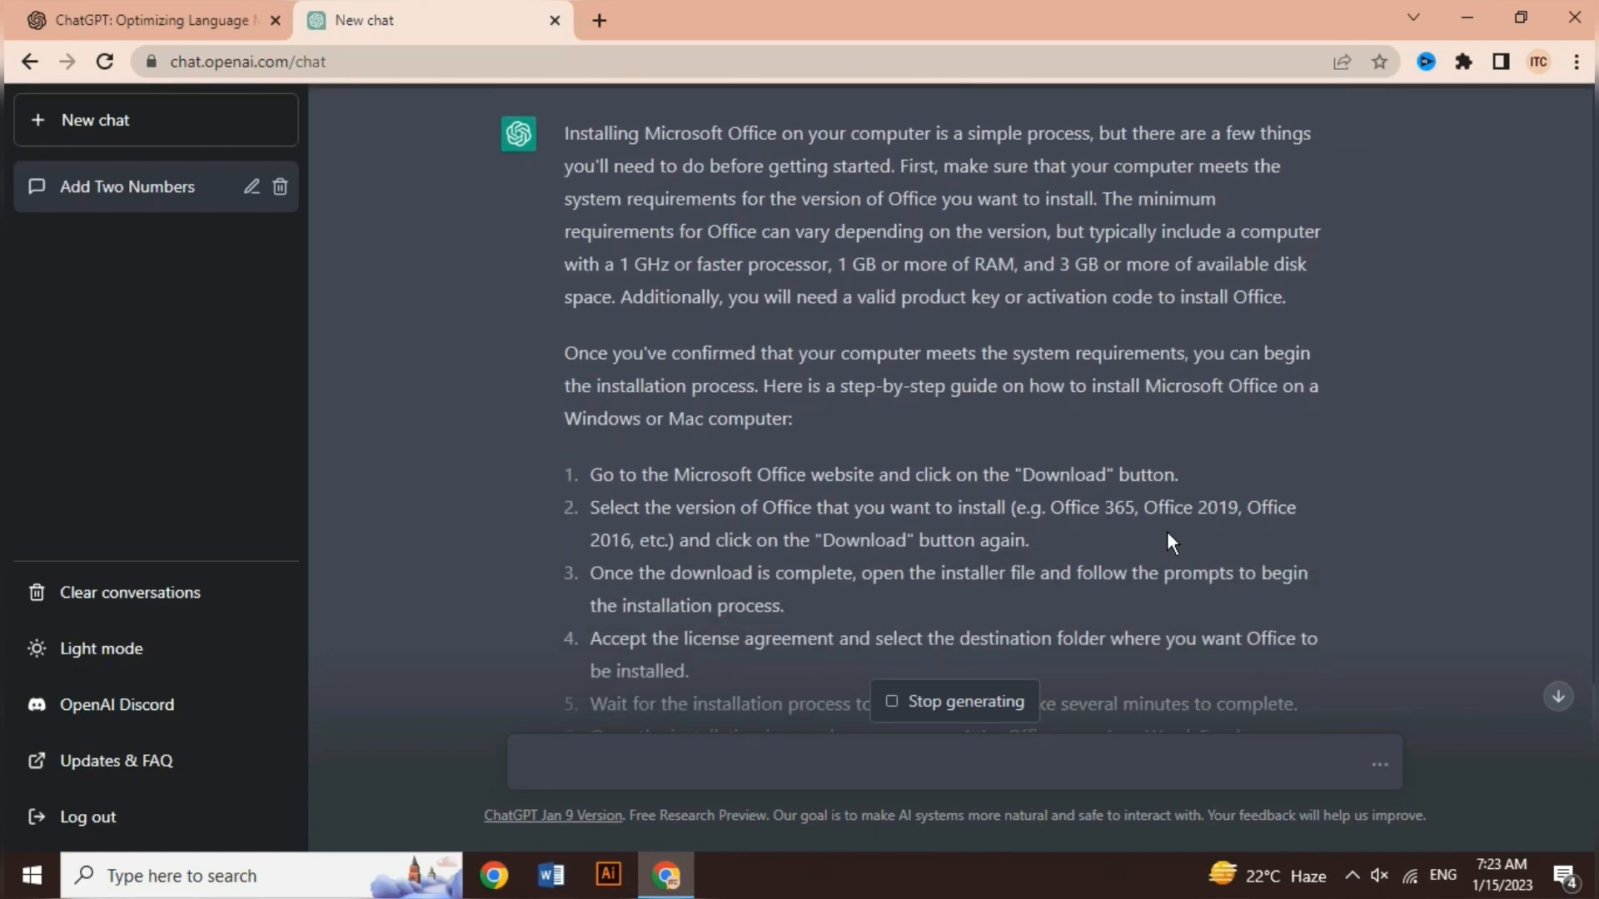
{"action": "scroll", "coordinate": [1166, 543], "scroll_direction": "down", "scroll_amount": 2}
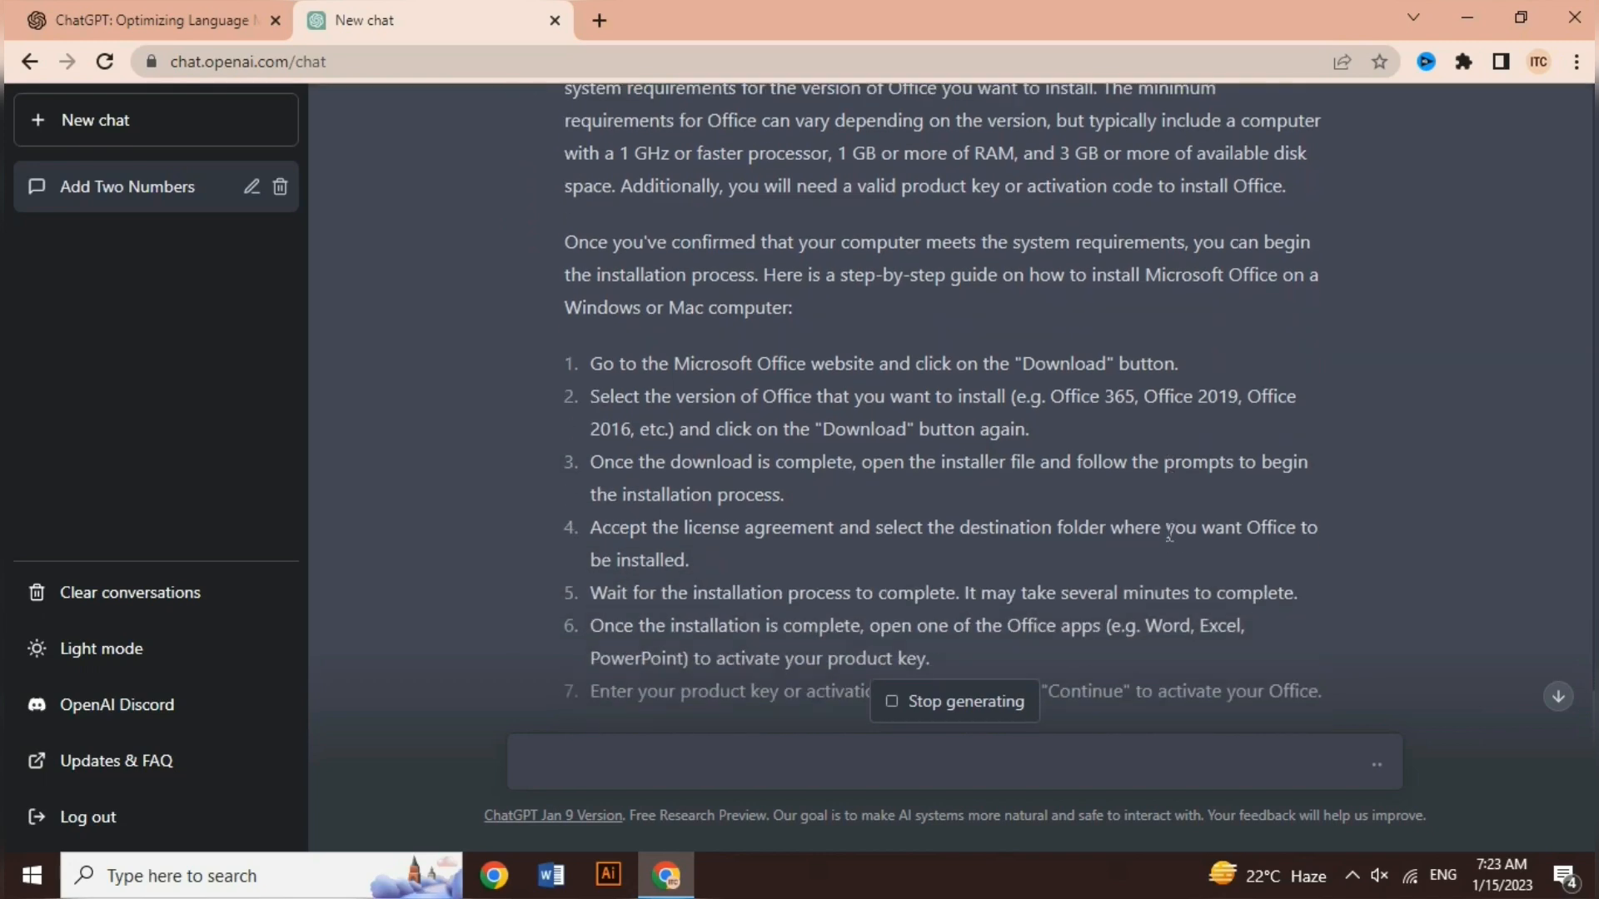
{"action": "scroll", "coordinate": [1169, 532], "scroll_direction": "down", "scroll_amount": 8}
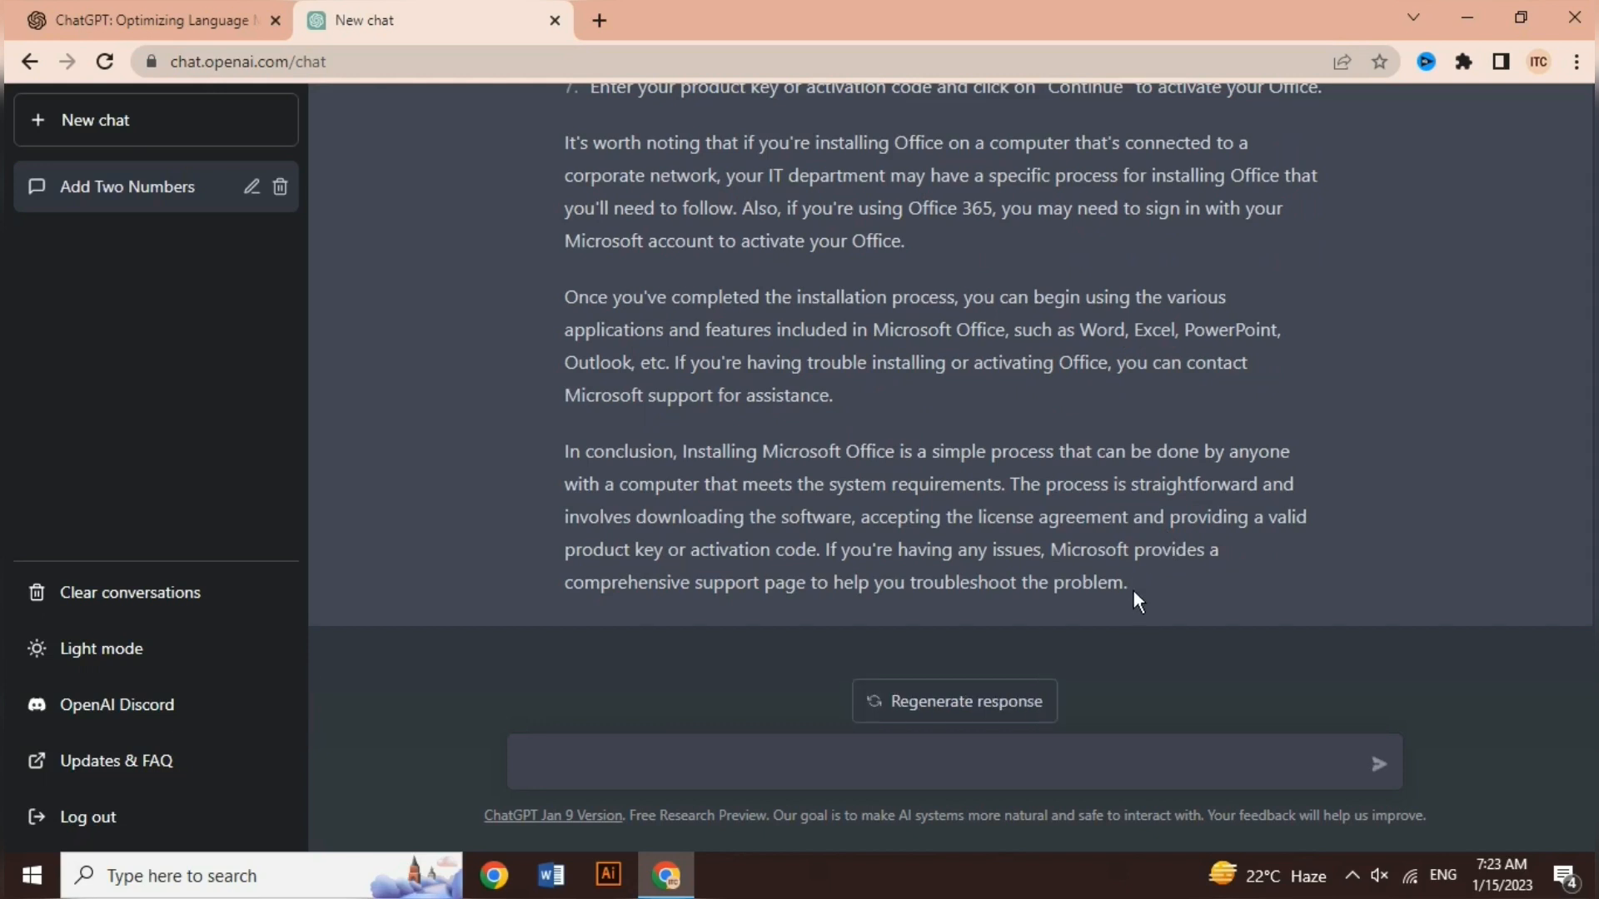
Select and copy the whole Office installation response, from its opening paragraph to the conclusion
{"action": "left_click_drag", "start_coordinate": [1138, 581], "coordinate": [548, 440]}
{"action": "left_click", "coordinate": [578, 656]}
{"action": "scroll", "coordinate": [571, 616], "scroll_direction": "down", "scroll_amount": 3}
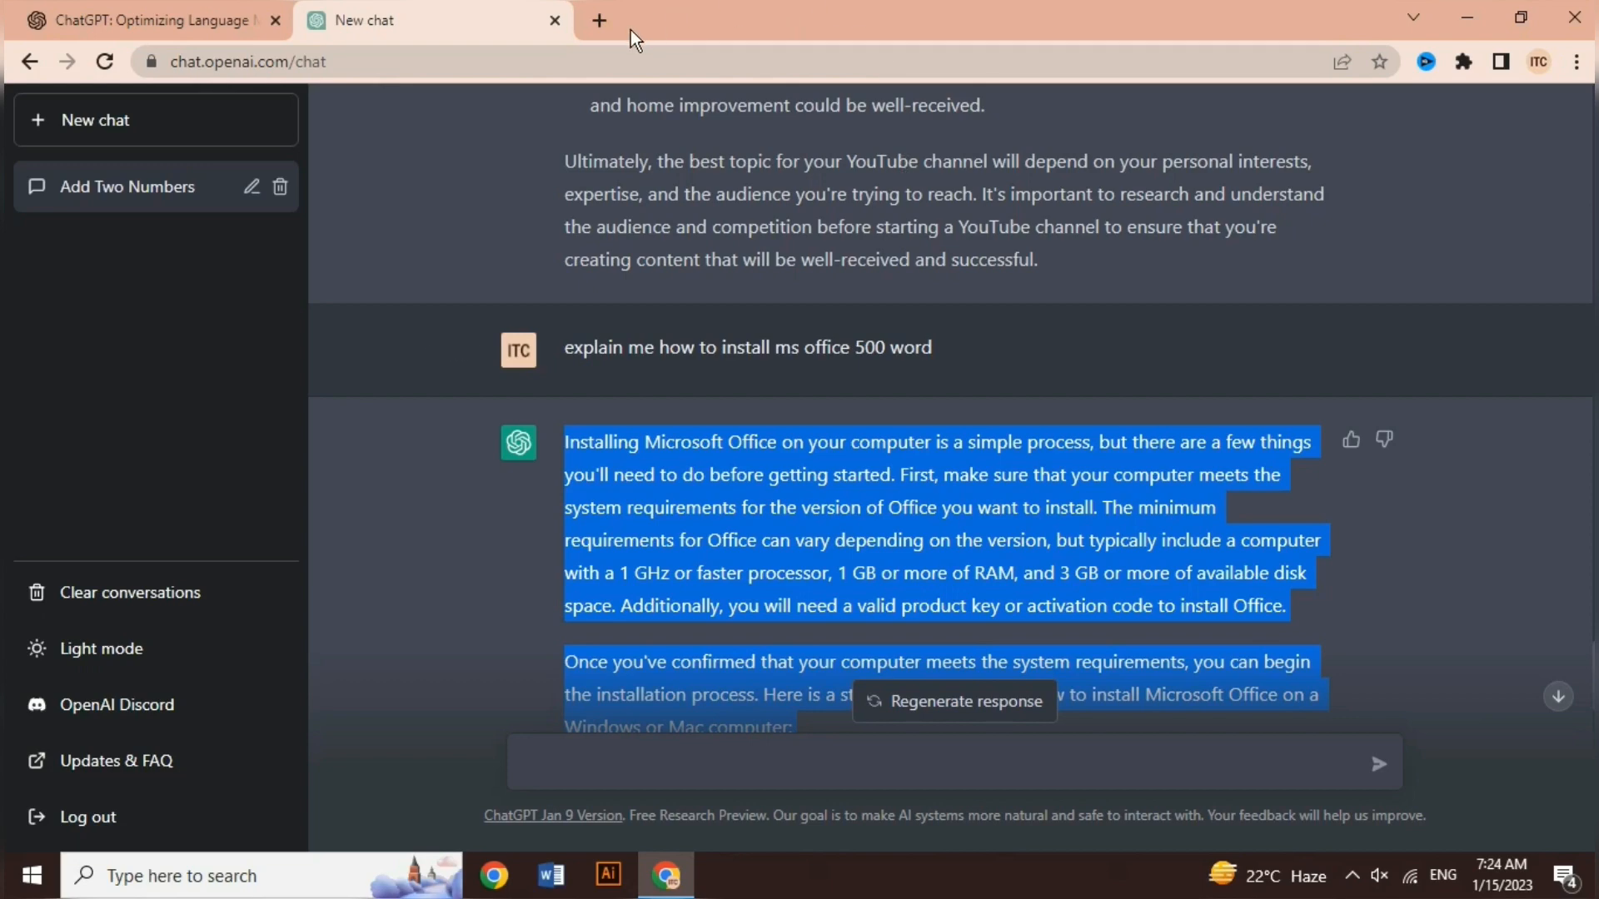
Search the web for "plagiarism checker online" in a new browser tab
{"action": "key", "text": "ctrl+t"}
{"action": "type", "text": "plagiarism check"}
{"action": "key", "text": "Down"}
{"action": "key", "text": "Down"}
{"action": "key", "text": "Down"}
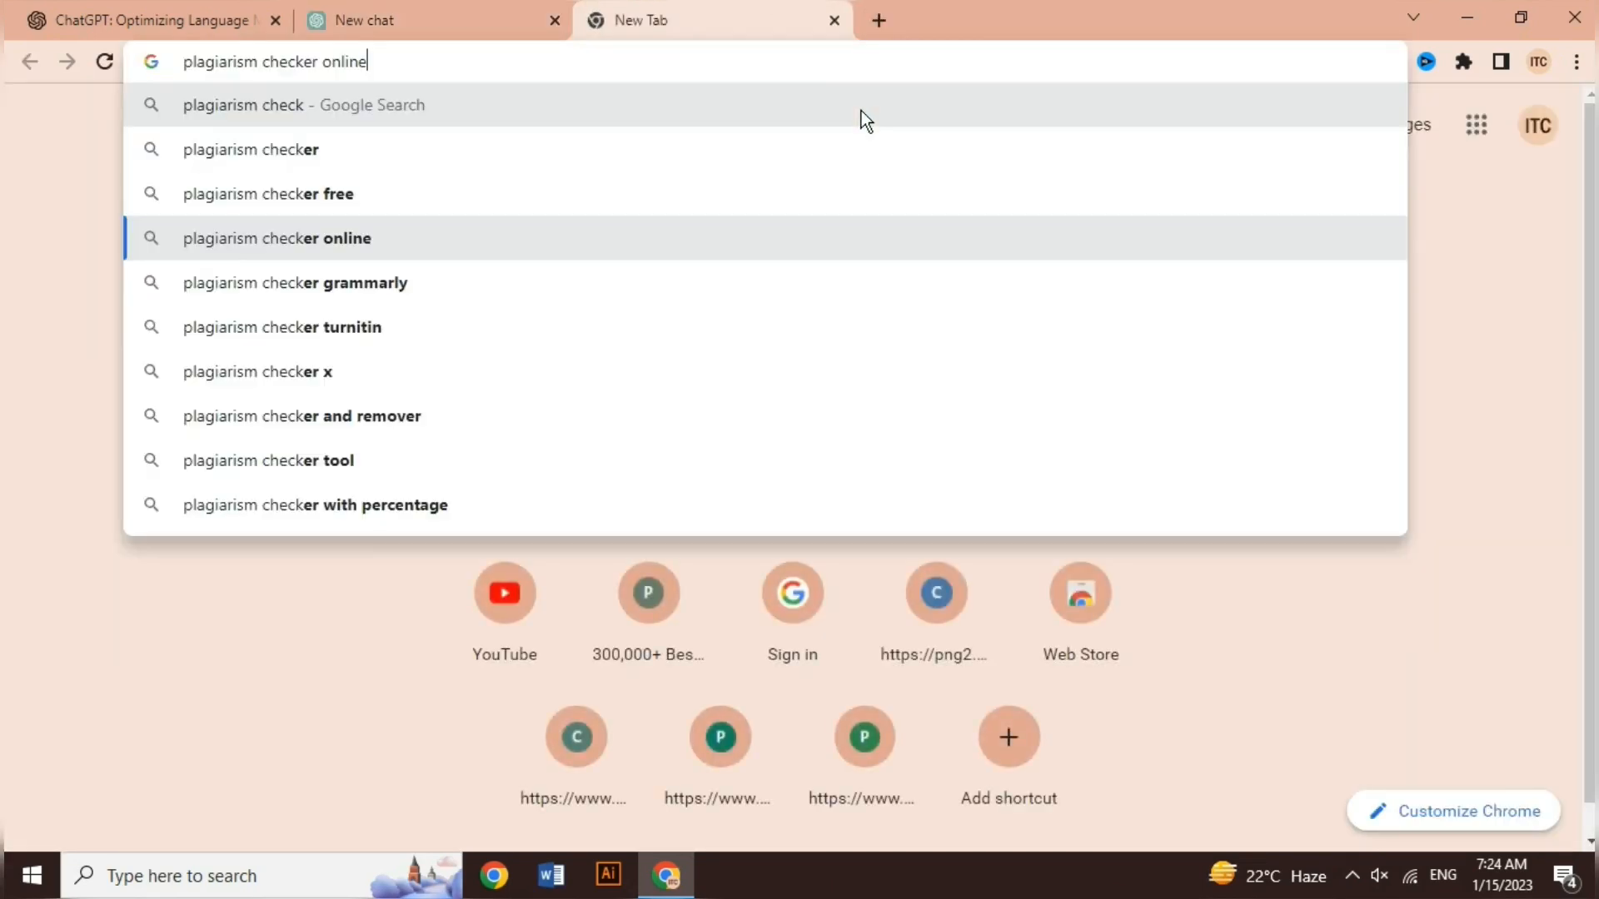
{"action": "key", "text": "Return"}
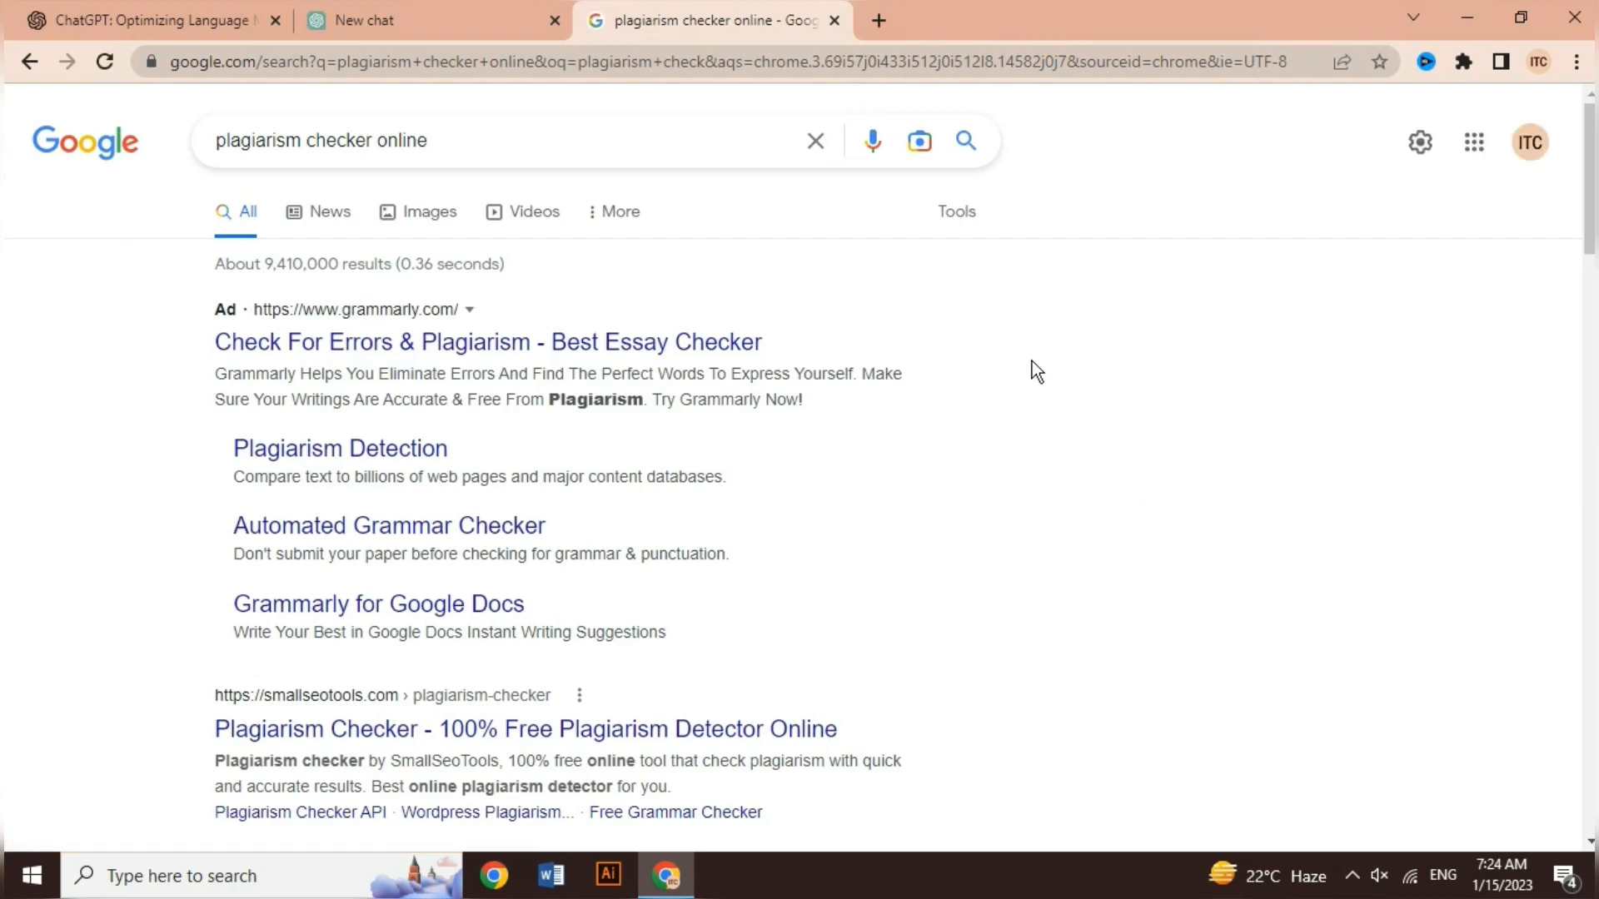
Open the SmallSEOTools result "Plagiarism Checker - 100% Free Plagiarism Detector Online"
{"action": "scroll", "coordinate": [1128, 453], "scroll_direction": "down", "scroll_amount": 2}
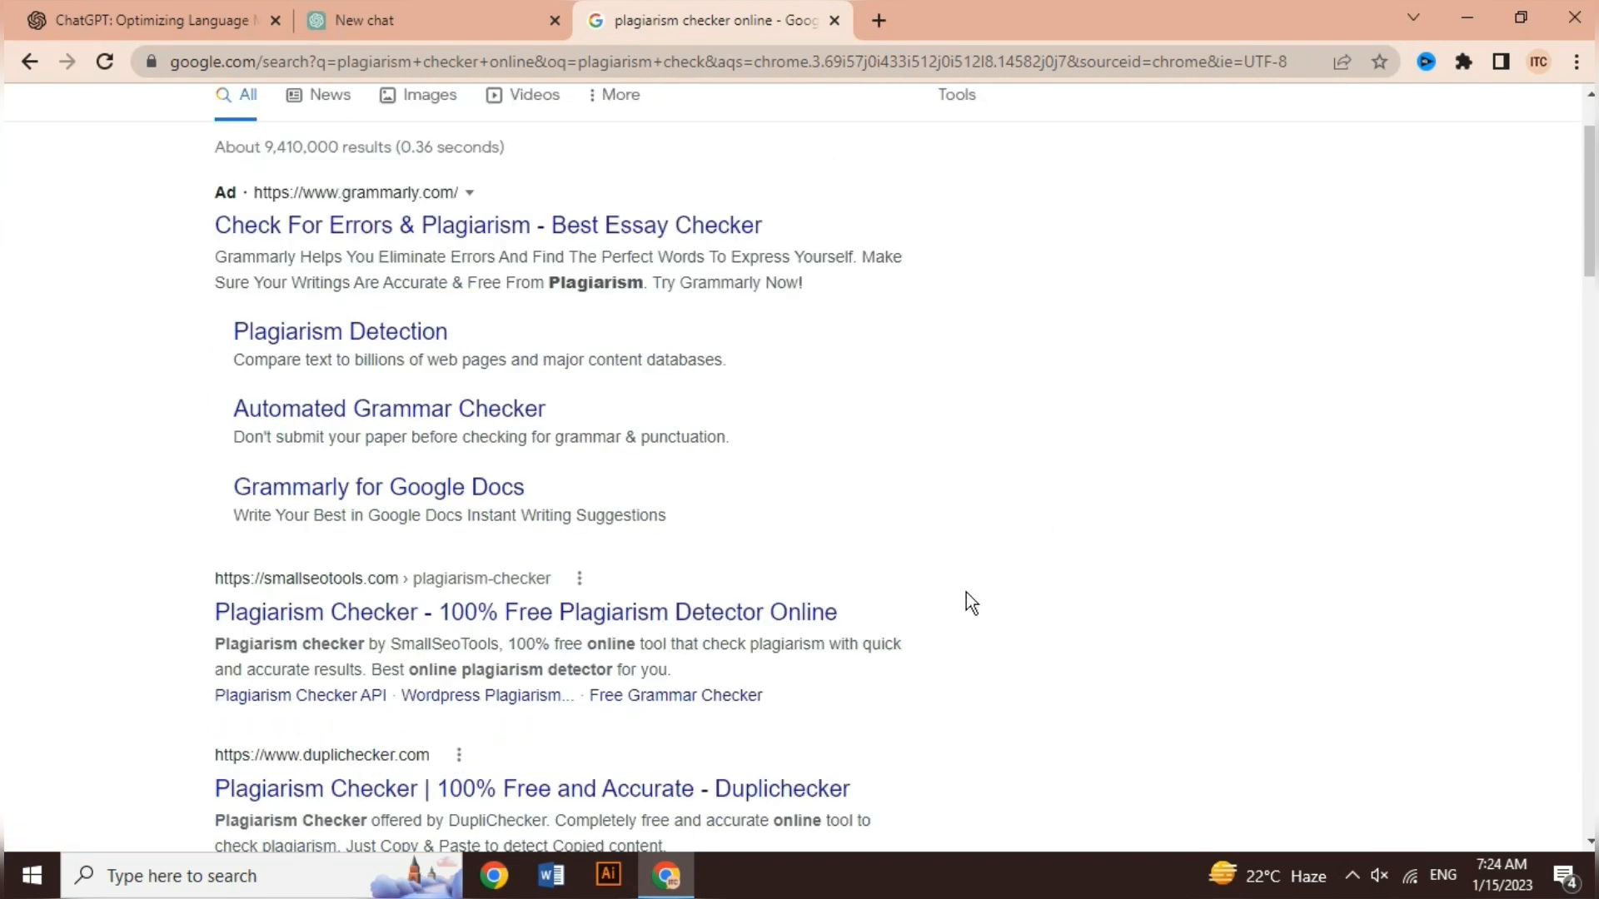
{"action": "scroll", "coordinate": [777, 621], "scroll_direction": "down", "scroll_amount": 1}
{"action": "scroll", "coordinate": [777, 621], "scroll_direction": "down", "scroll_amount": 1}
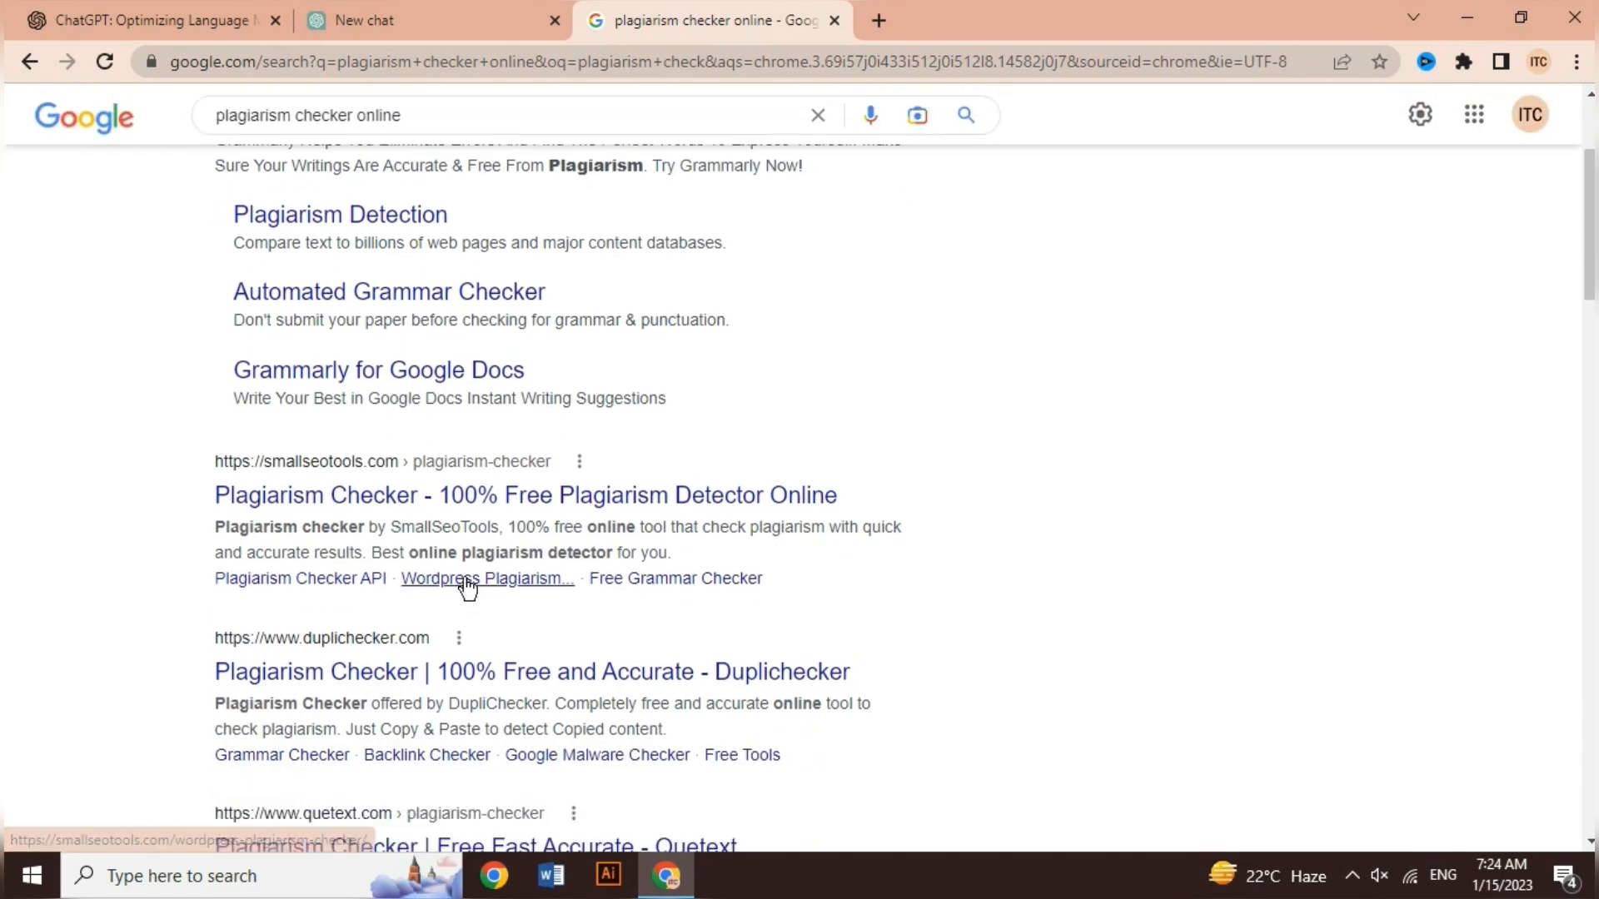
{"action": "left_click", "coordinate": [568, 500]}
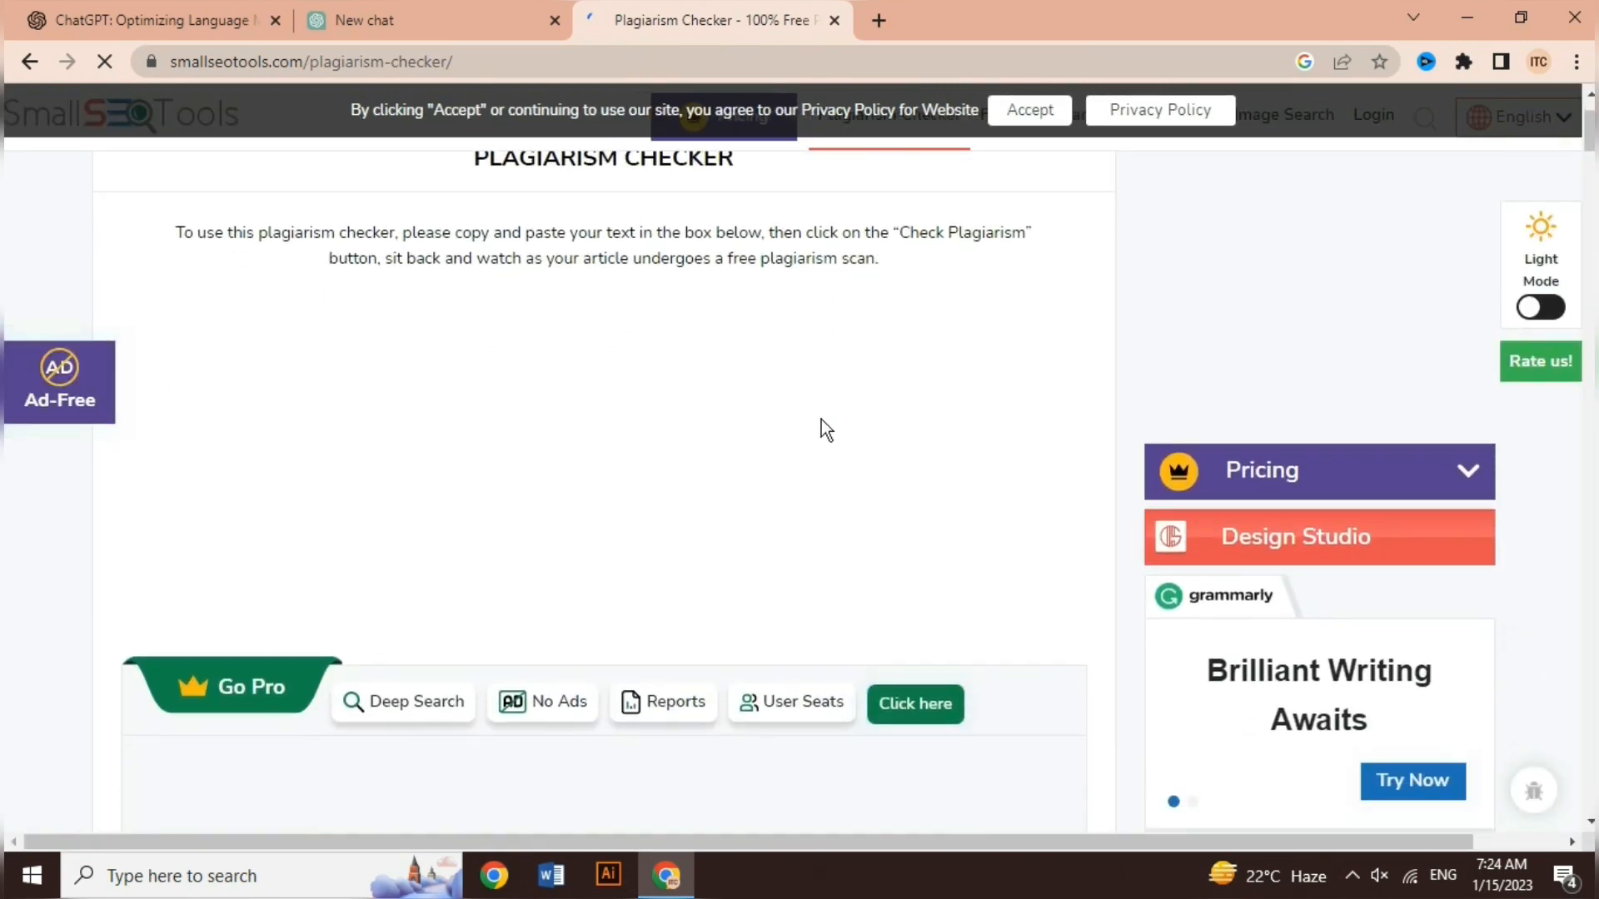
Paste the copied response into the plagiarism checker, confirm the reCAPTCHA and run the plagiarism check
{"action": "scroll", "coordinate": [821, 418], "scroll_direction": "down", "scroll_amount": 5}
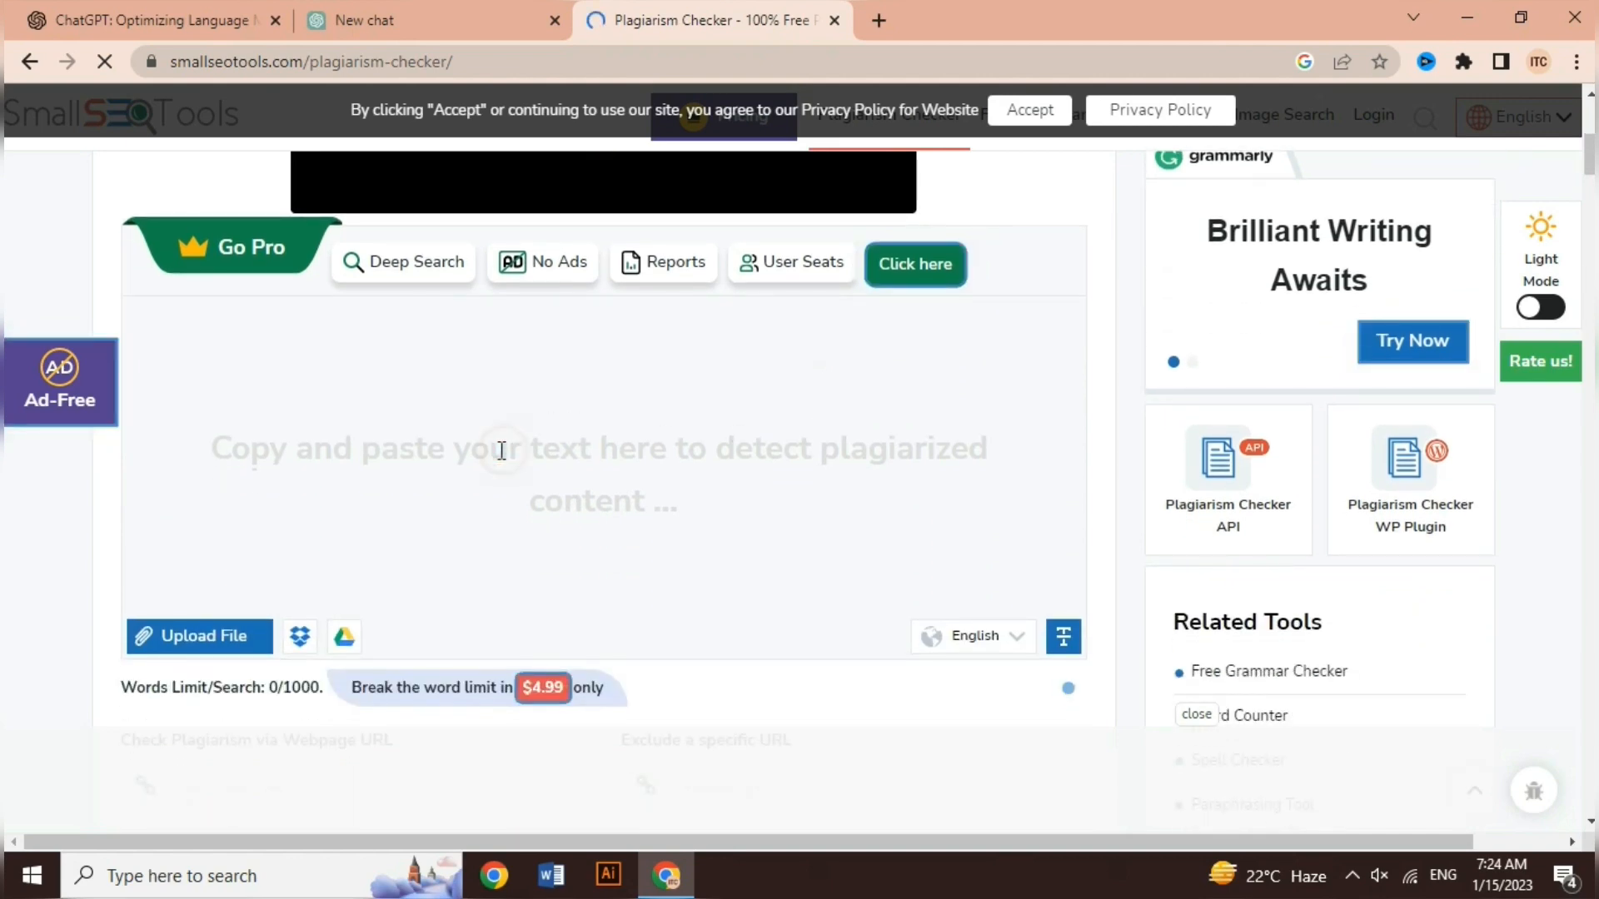
{"action": "left_click", "coordinate": [459, 429]}
{"action": "key", "text": "ctrl+v"}
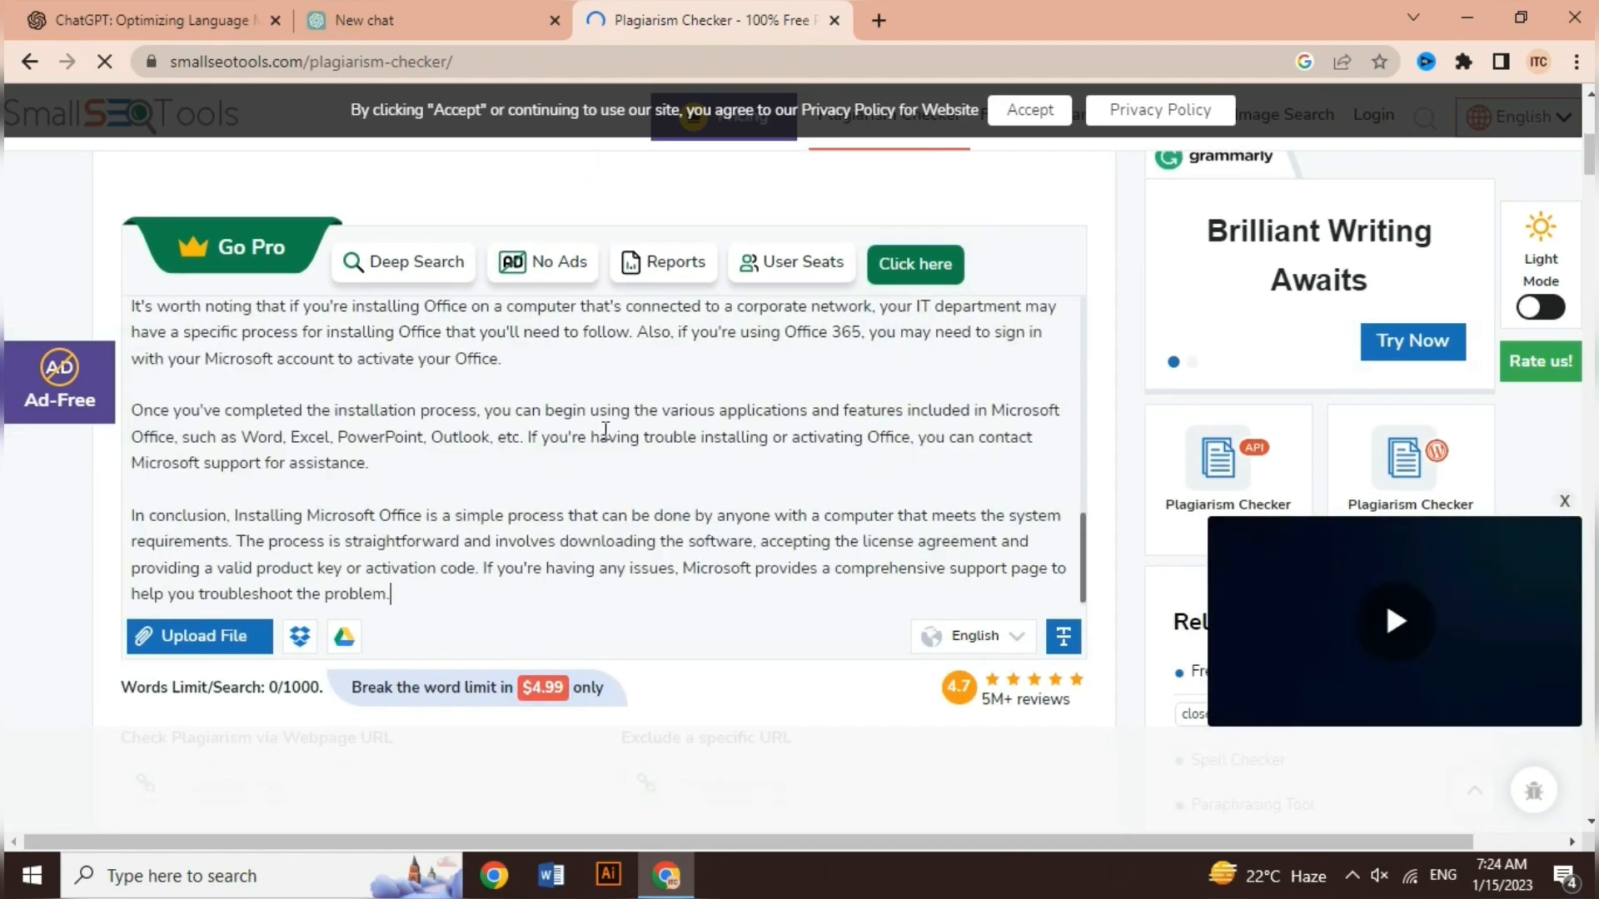
{"action": "scroll", "coordinate": [690, 427], "scroll_direction": "down", "scroll_amount": 8}
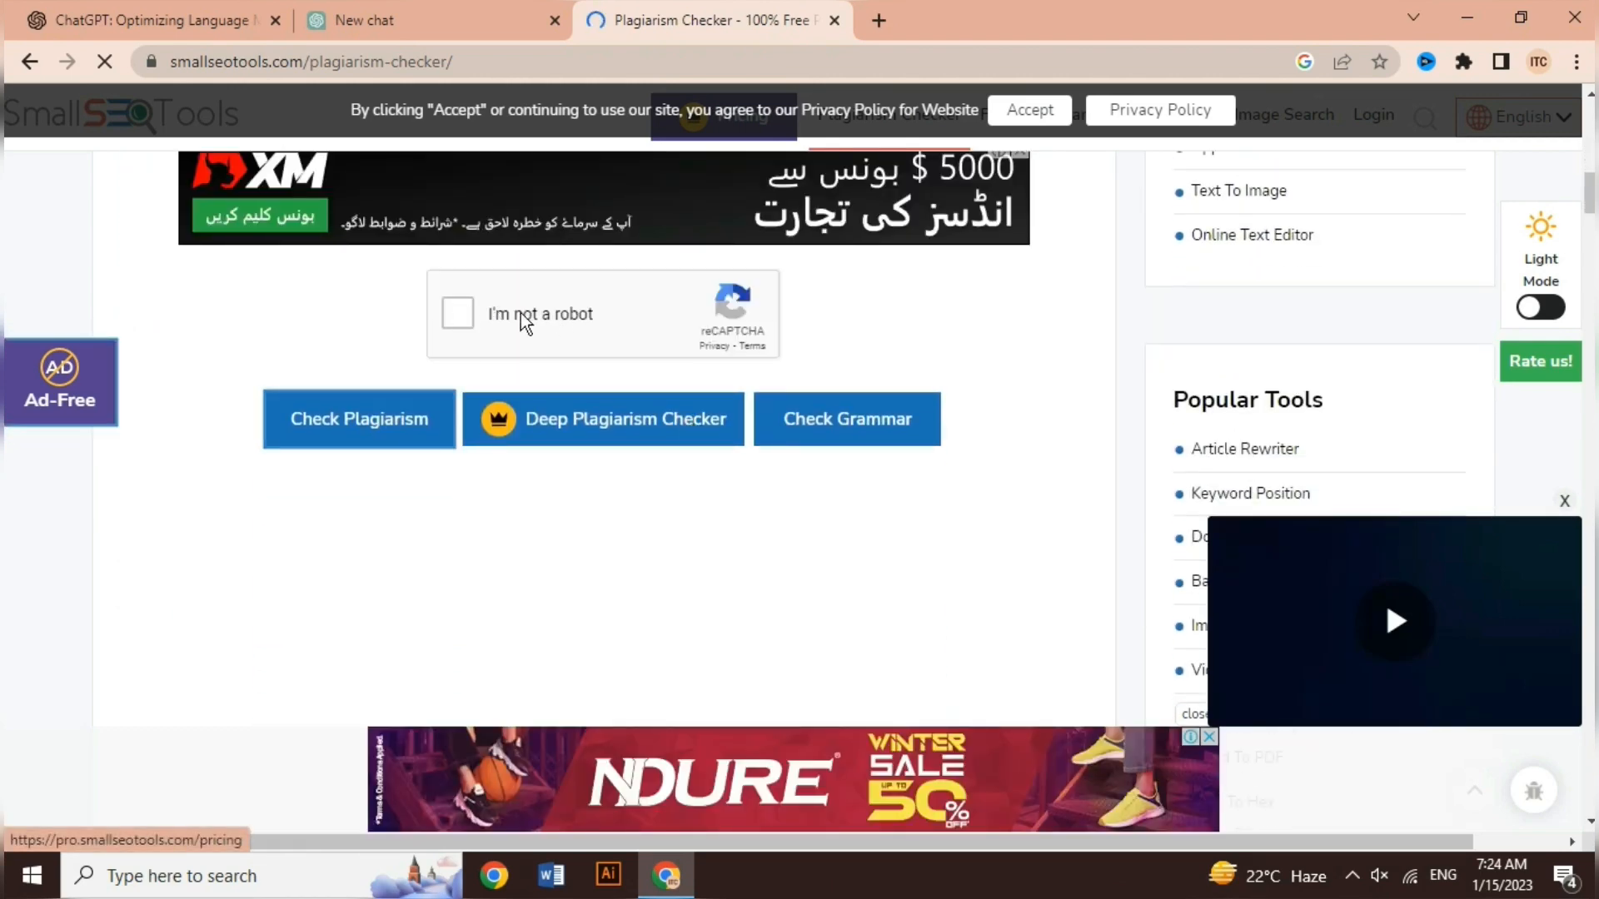
{"action": "left_click", "coordinate": [457, 314]}
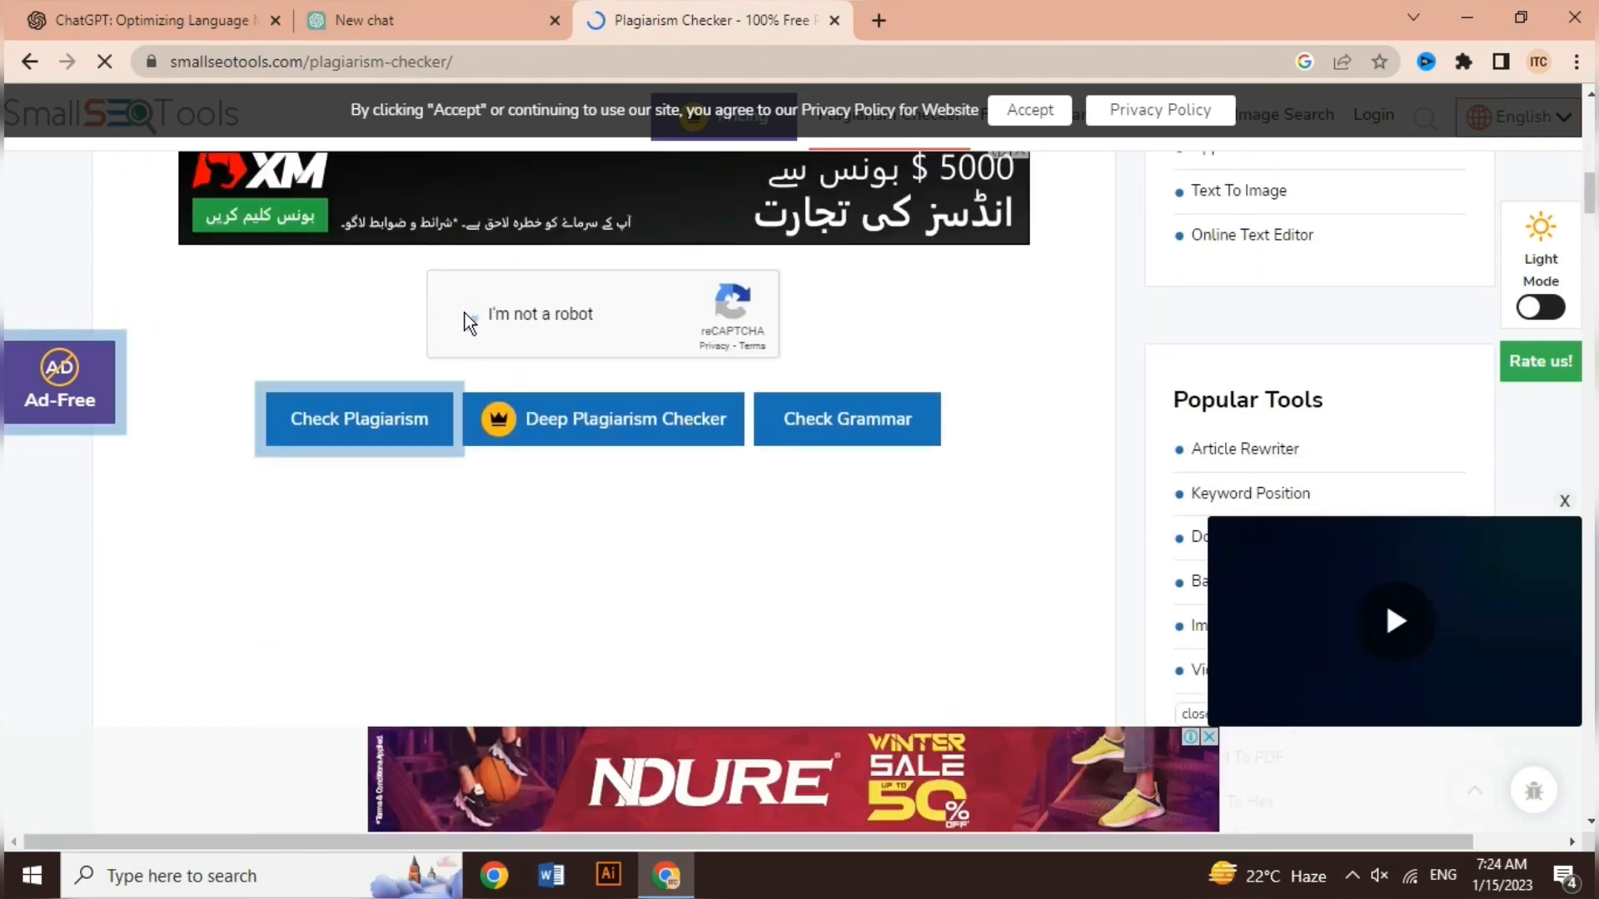
{"action": "left_click", "coordinate": [333, 424]}
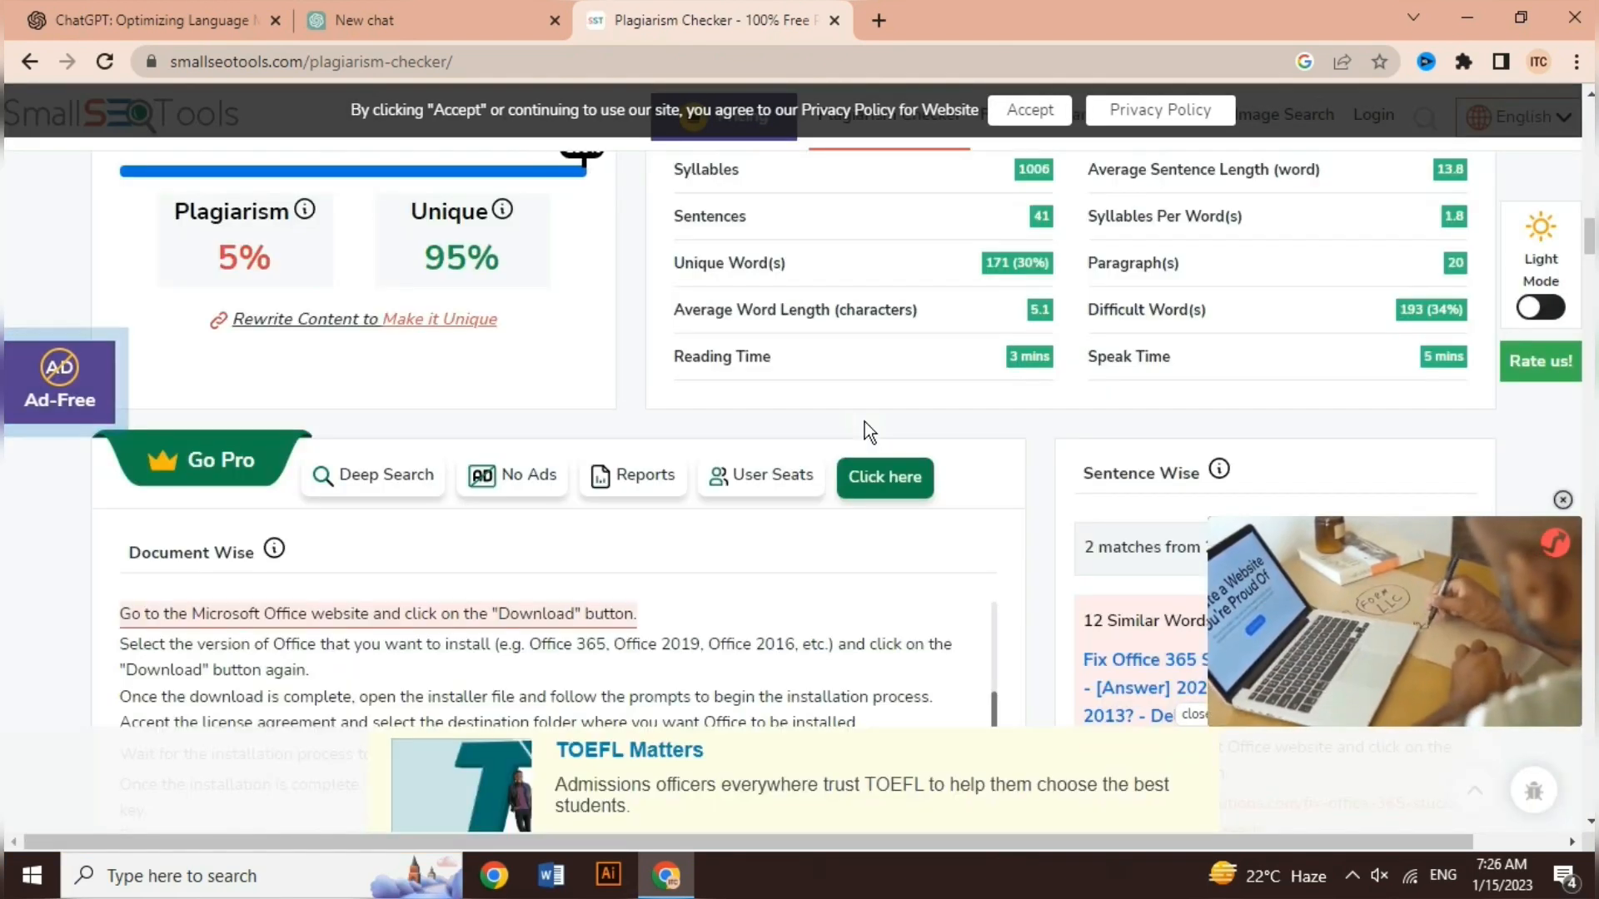
Examine the plagiarism and unique percentages in the check's results
{"action": "scroll", "coordinate": [708, 379], "scroll_direction": "up", "scroll_amount": 3}
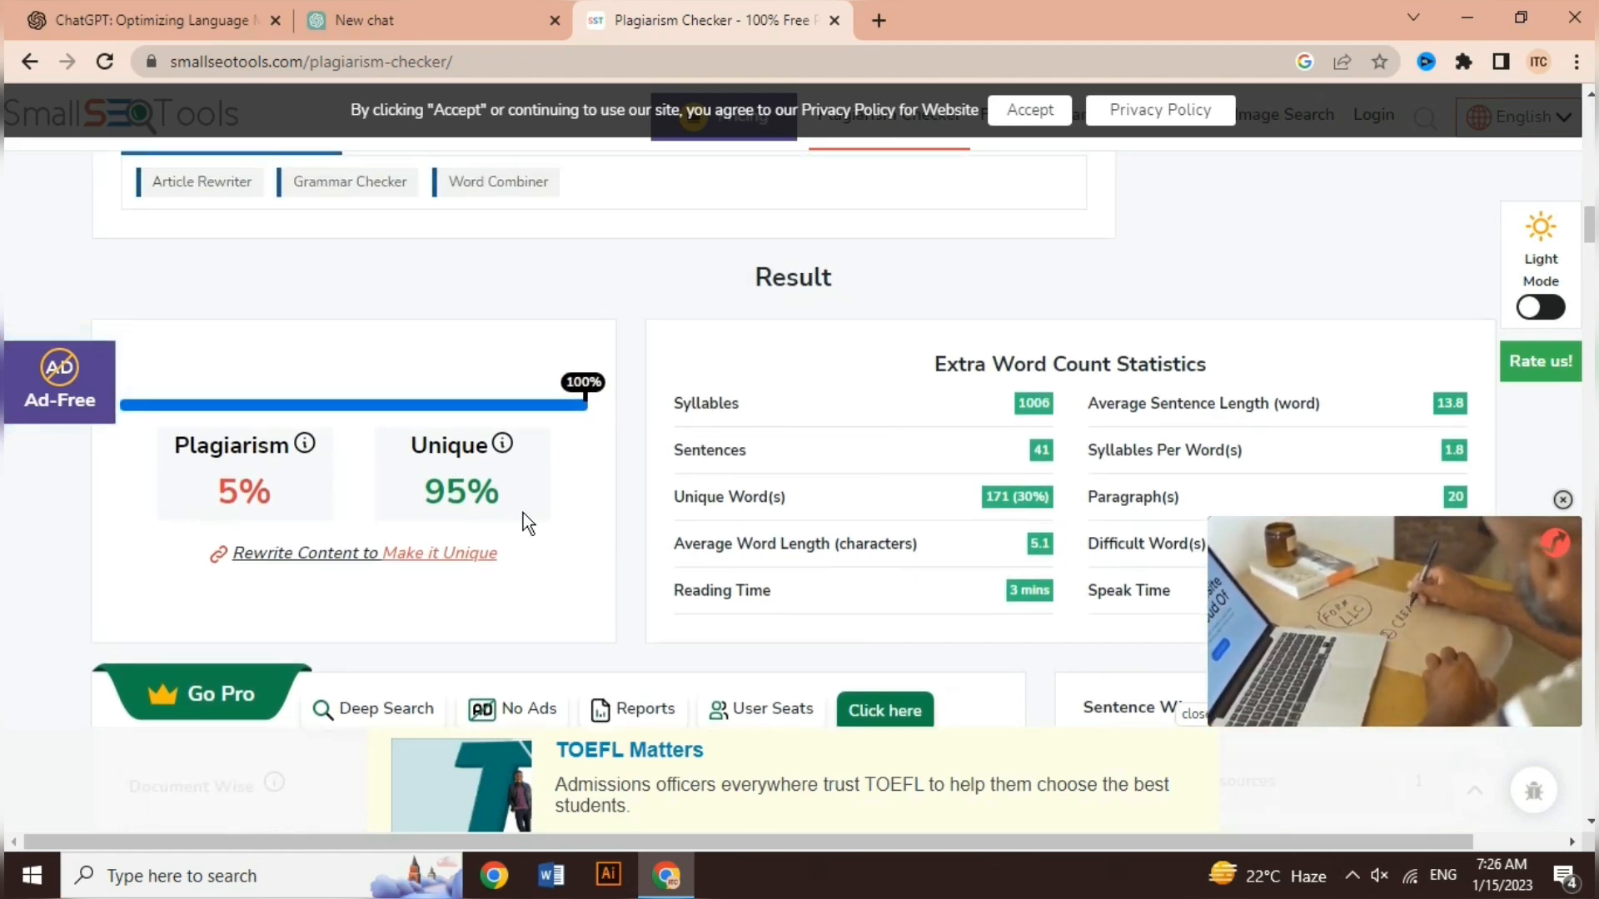
{"action": "left_click_drag", "start_coordinate": [426, 497], "coordinate": [503, 497]}
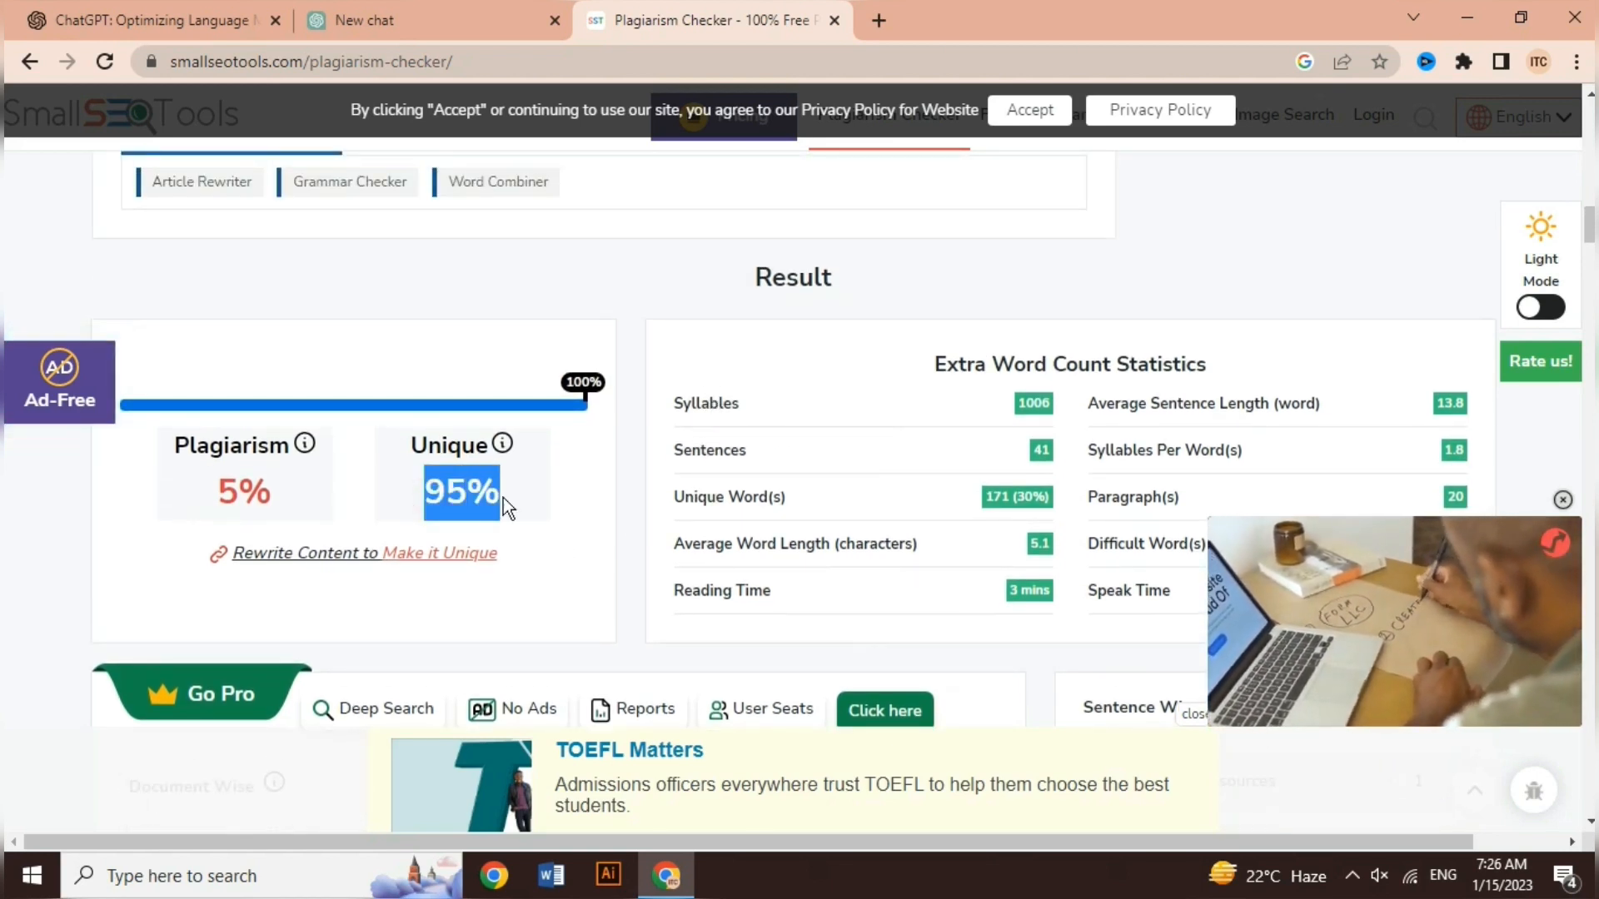
{"action": "left_click", "coordinate": [521, 496]}
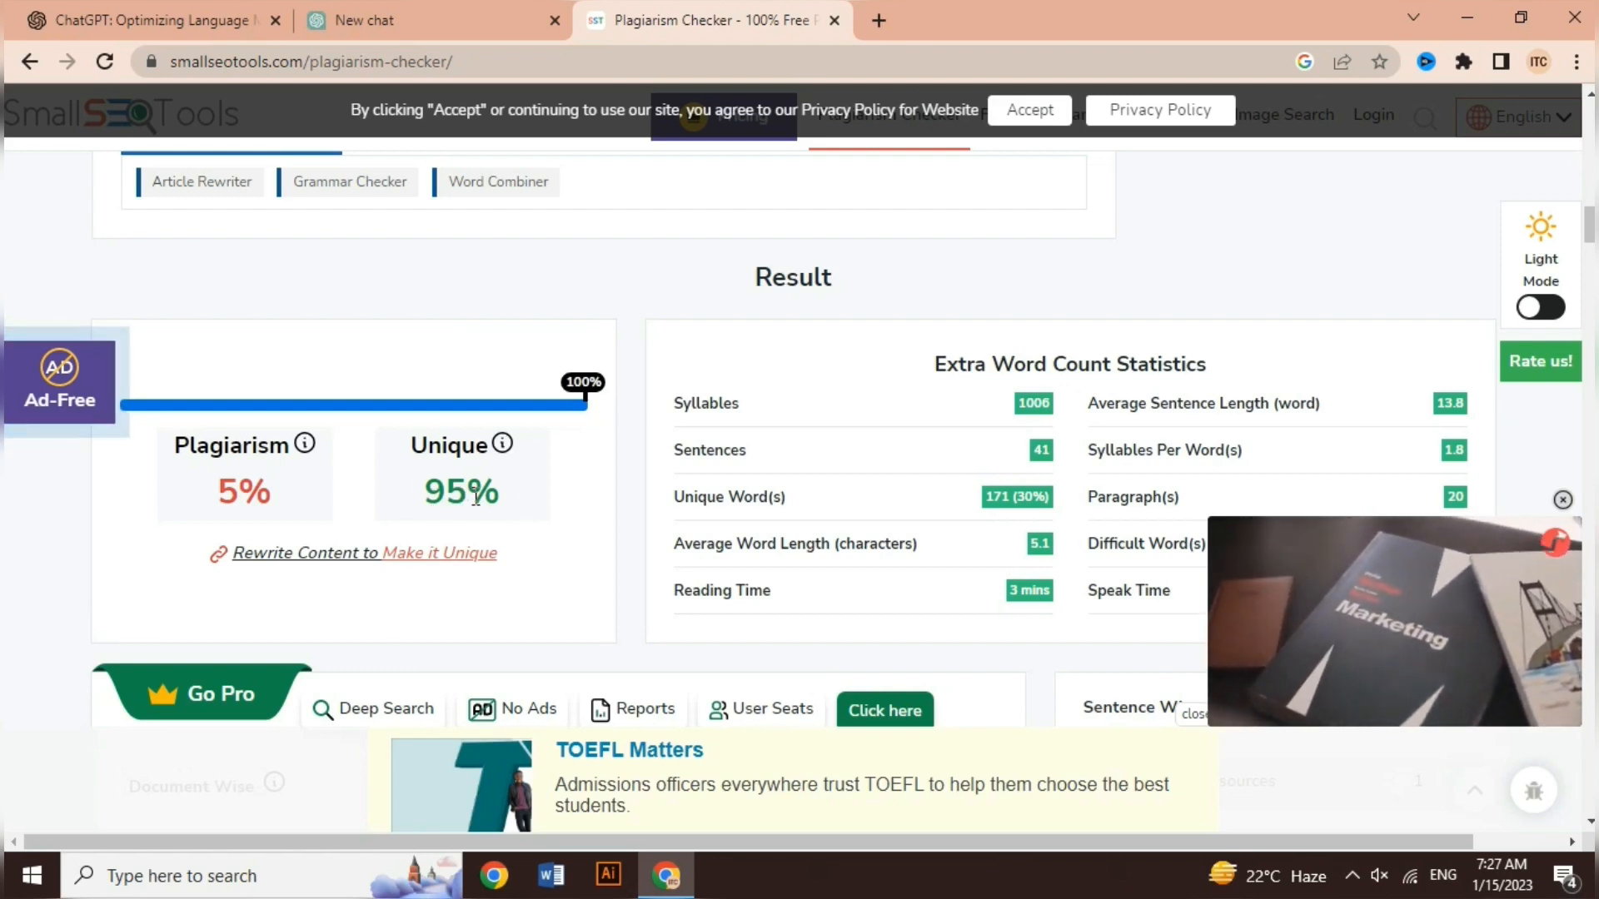
{"action": "scroll", "coordinate": [761, 475], "scroll_direction": "down", "scroll_amount": 1}
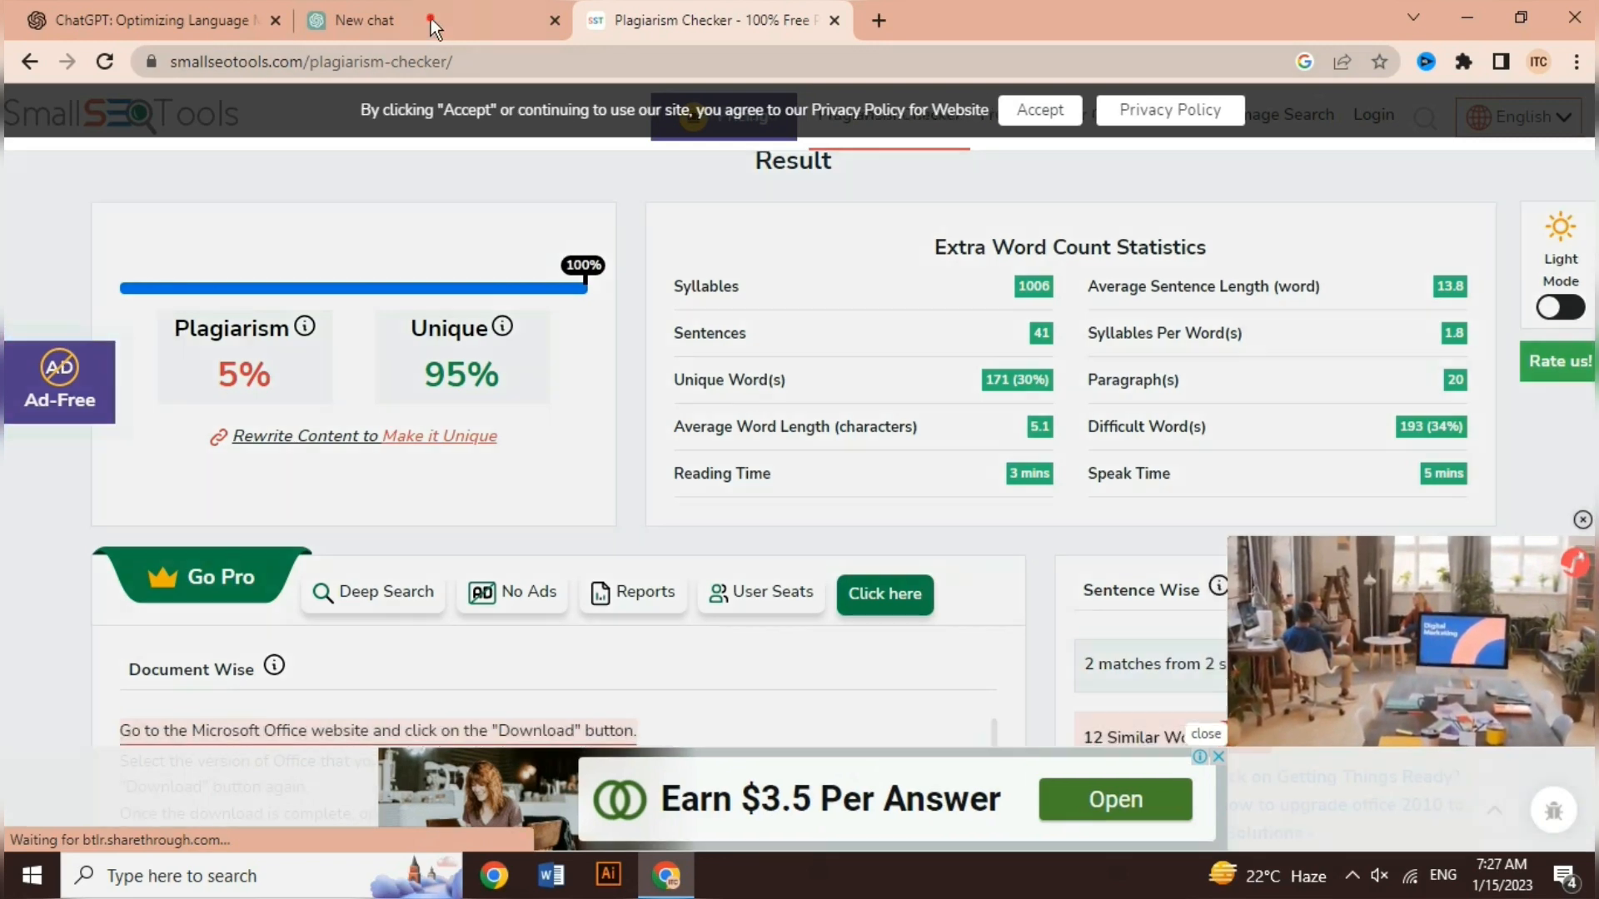
Return to the ChatGPT conversation and read through the 500-word Office installation response, including the Mac instructions
{"action": "left_click", "coordinate": [431, 19]}
{"action": "left_click", "coordinate": [812, 591]}
{"action": "scroll", "coordinate": [813, 591], "scroll_direction": "down", "scroll_amount": 4}
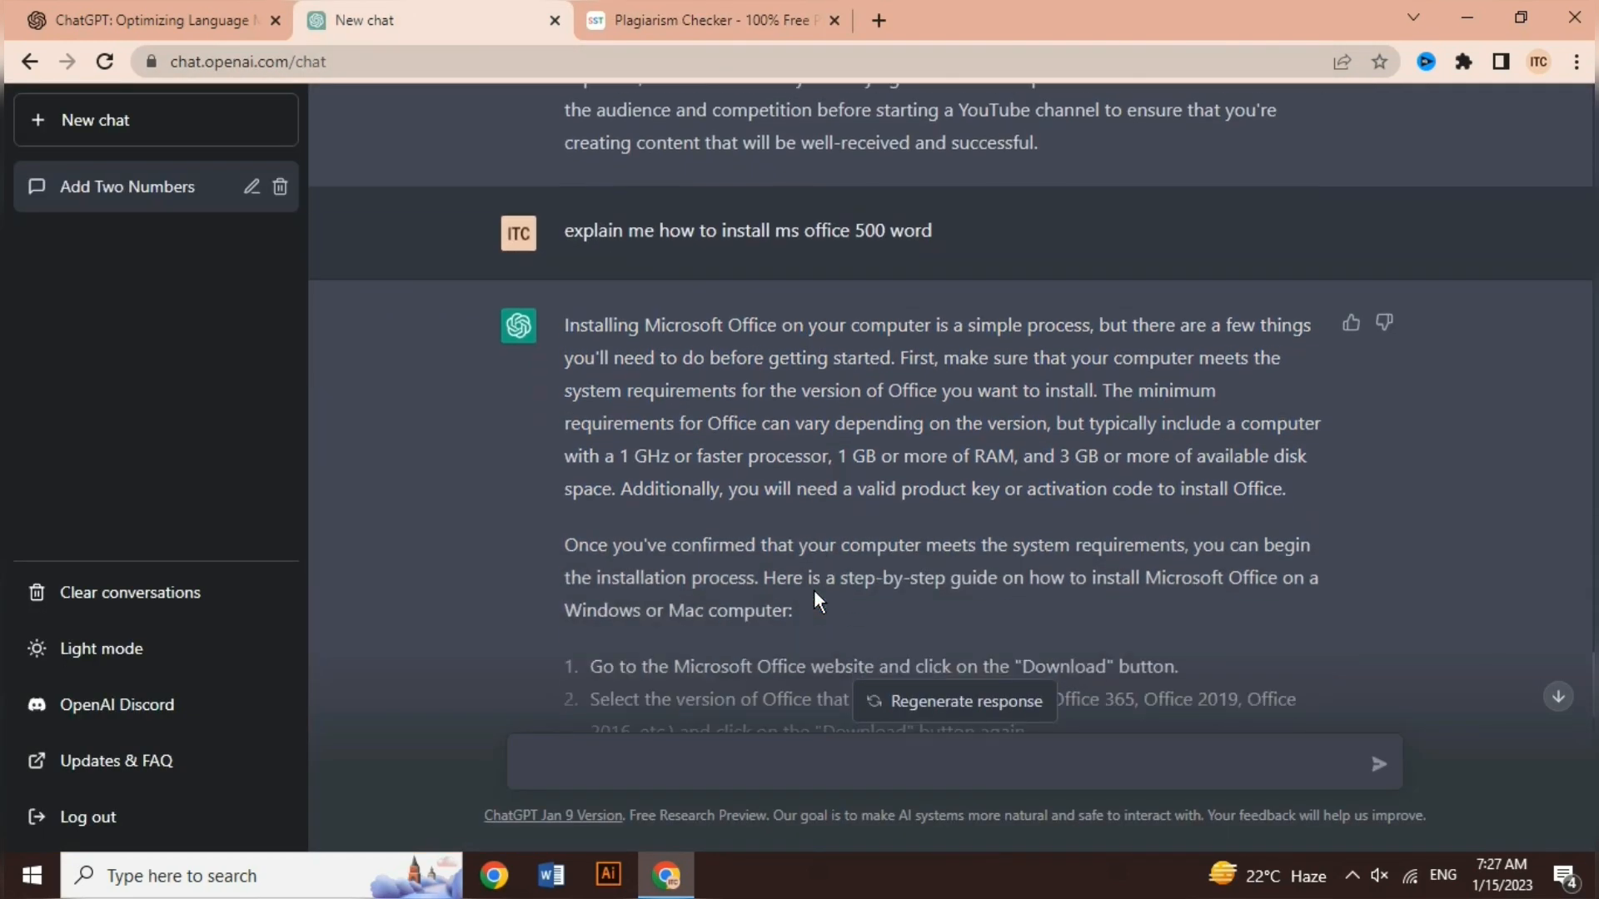
{"action": "scroll", "coordinate": [813, 590], "scroll_direction": "down", "scroll_amount": 3}
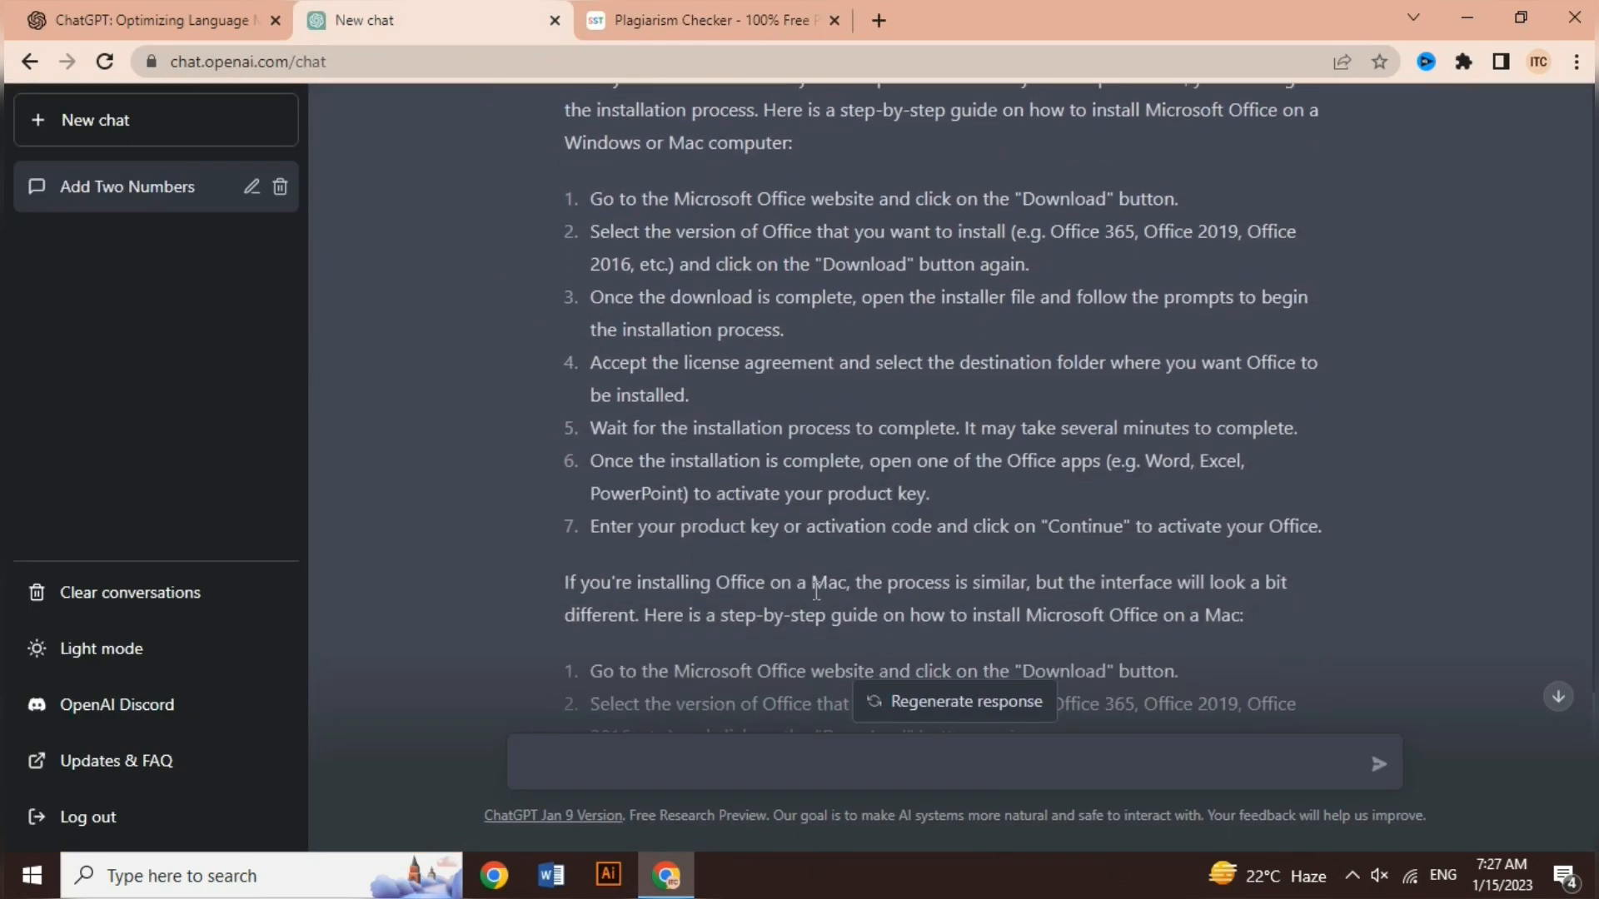
{"action": "scroll", "coordinate": [816, 589], "scroll_direction": "down", "scroll_amount": 3}
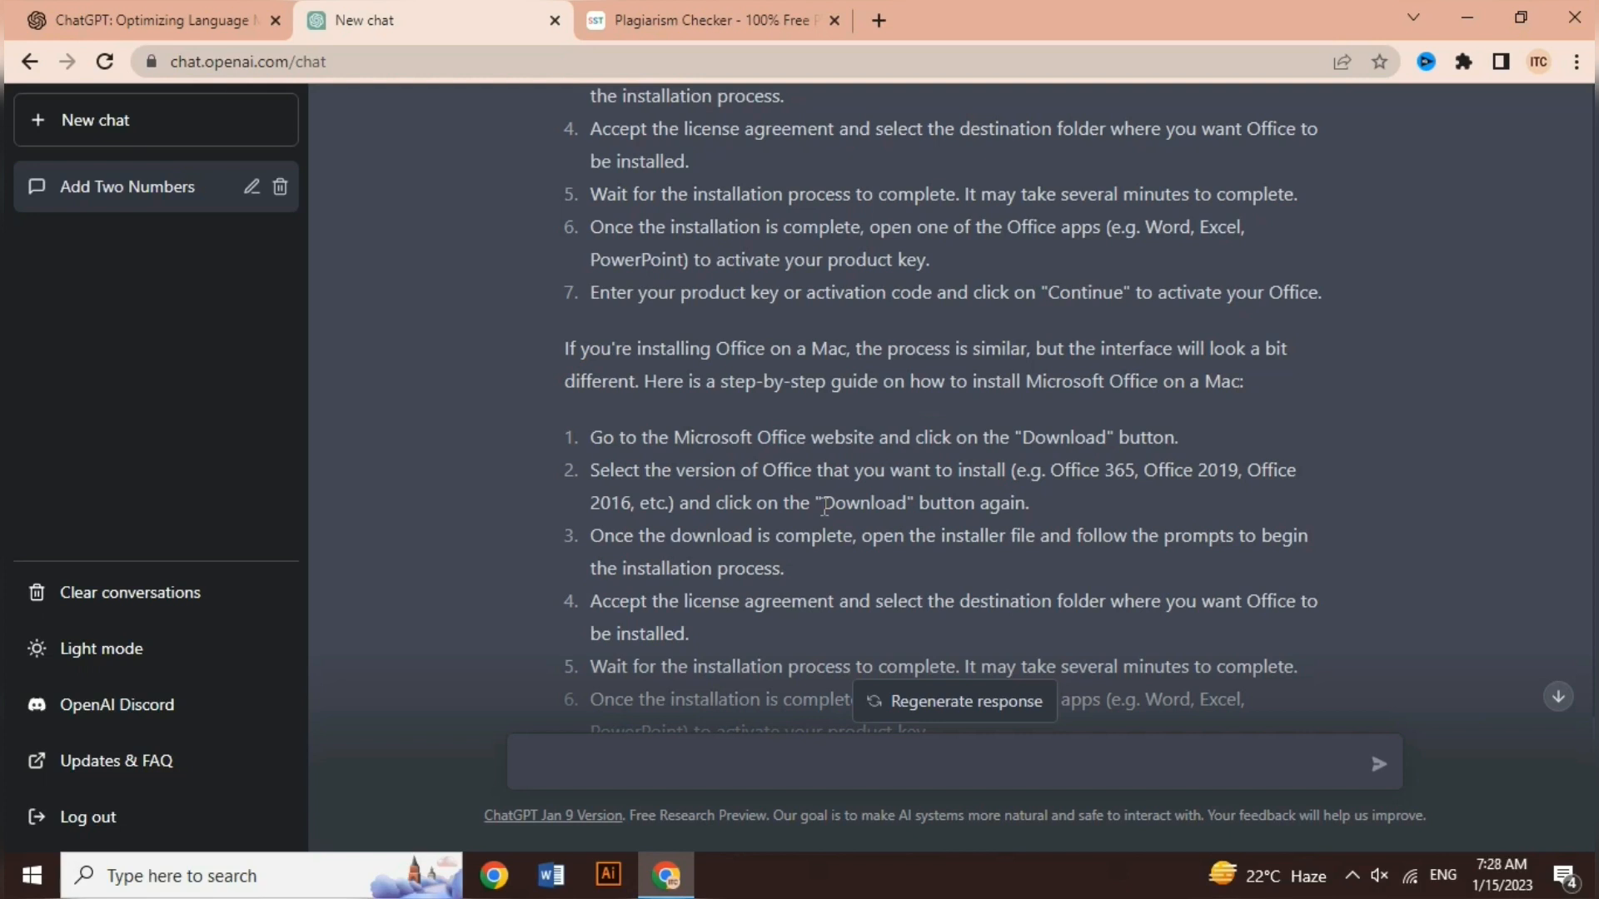
{"action": "scroll", "coordinate": [824, 508], "scroll_direction": "down", "scroll_amount": 1}
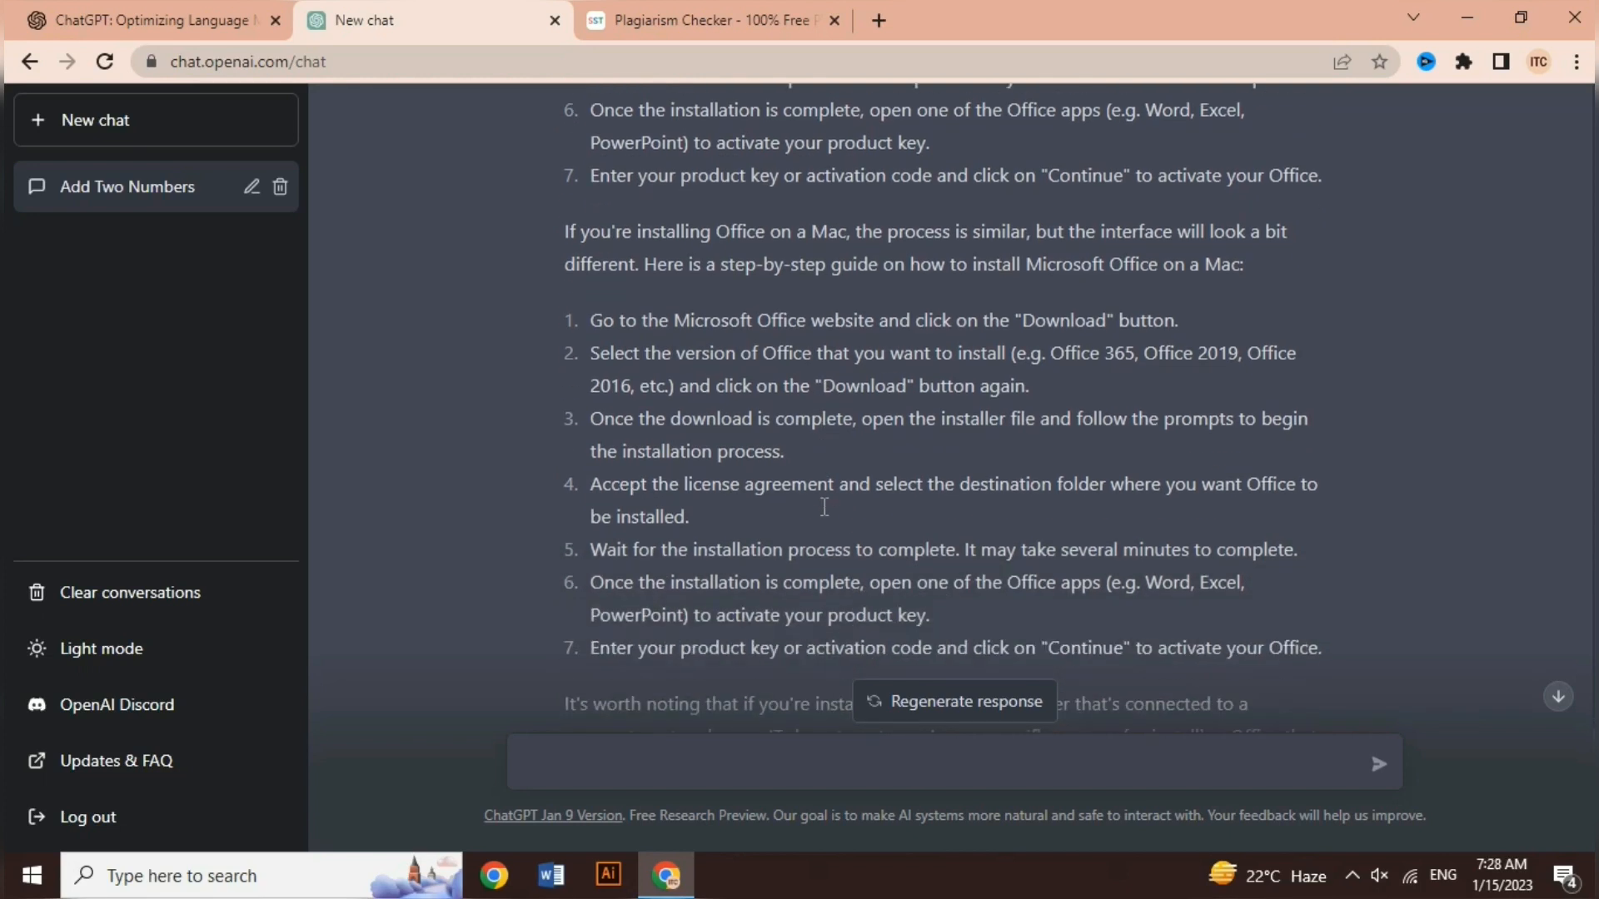